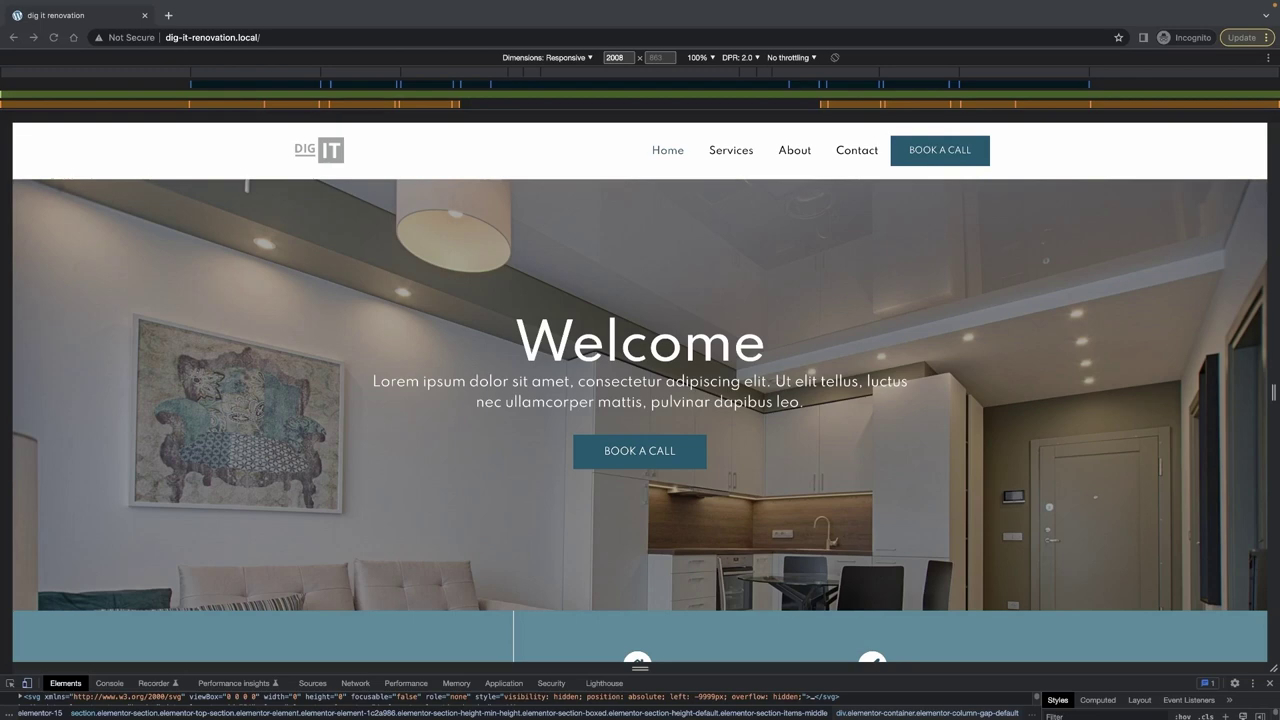
- Narrow the site preview to tablet width and toggle the hamburger menu open and closed
{"action": "left_click_drag", "start_coordinate": [1266, 272], "coordinate": [948, 260]}
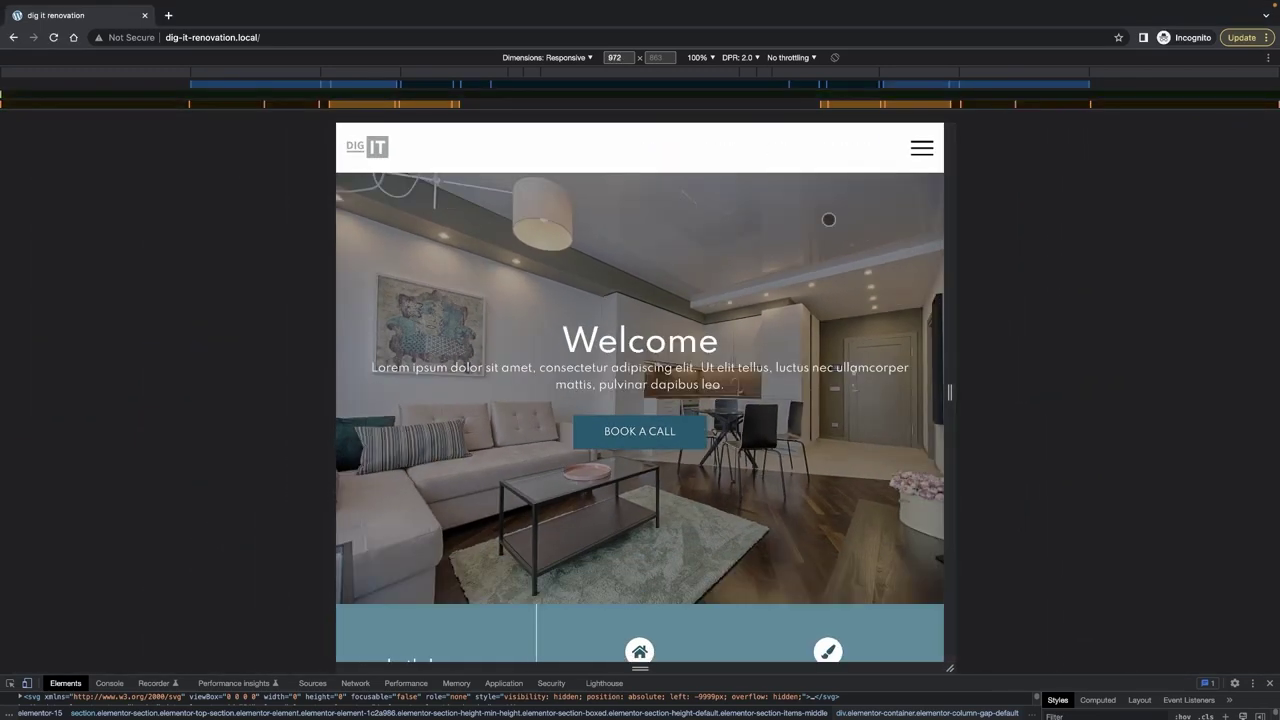
{"action": "left_click", "coordinate": [922, 149]}
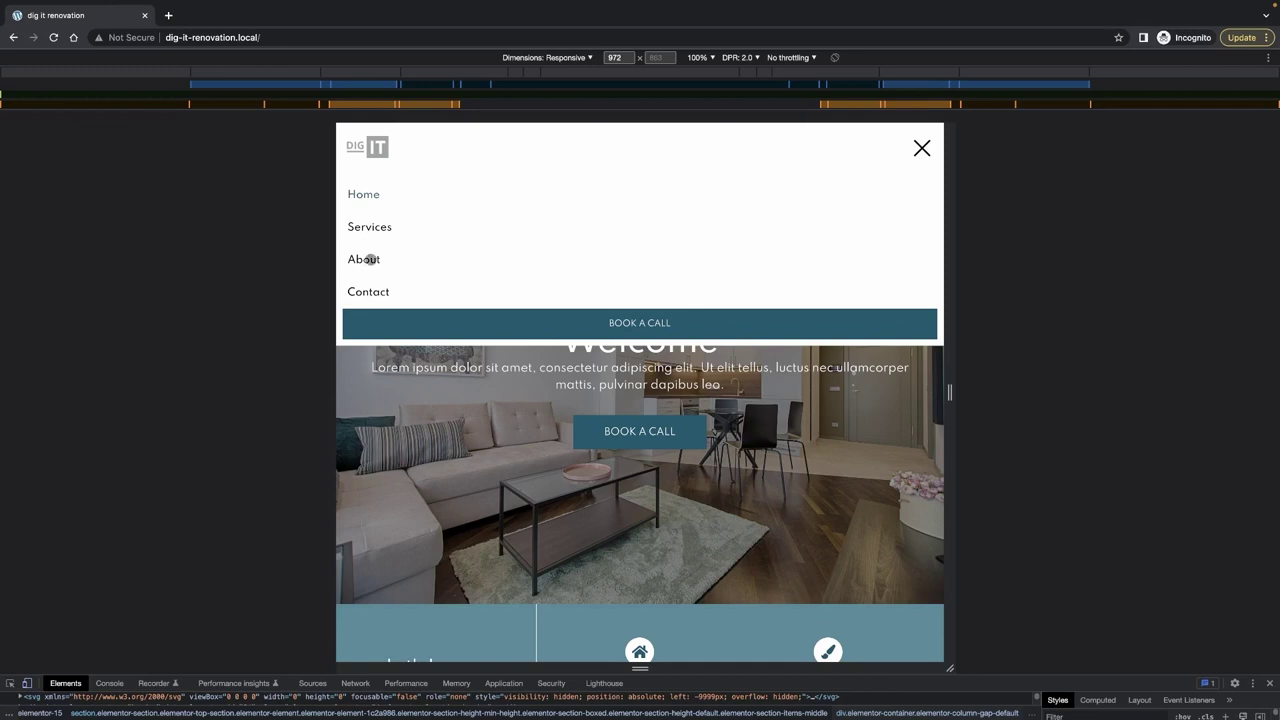
{"action": "left_click", "coordinate": [922, 148]}
{"action": "left_click", "coordinate": [922, 148]}
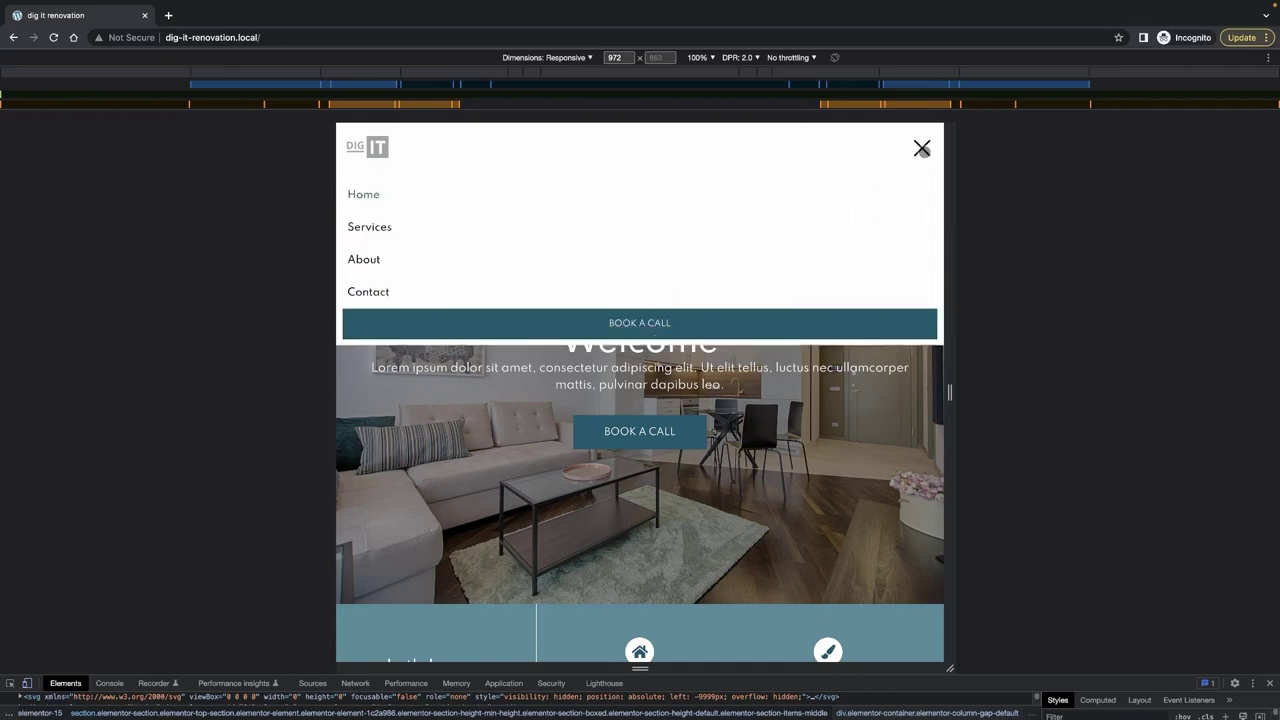
{"action": "left_click", "coordinate": [922, 148]}
{"action": "left_click", "coordinate": [922, 148]}
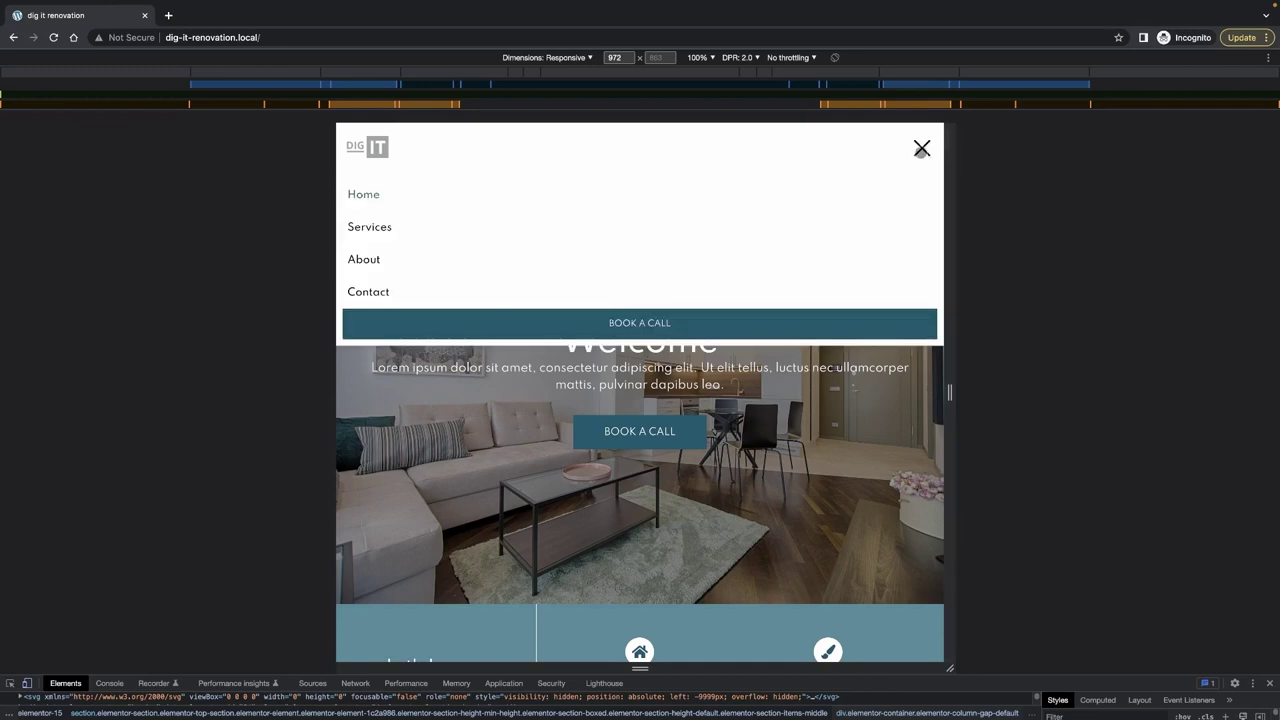
{"action": "left_click", "coordinate": [922, 148]}
- Test the menu toggle at phone width, then widen back to tablet and reopen it
{"action": "left_click_drag", "start_coordinate": [935, 160], "coordinate": [727, 150]}
{"action": "left_click", "coordinate": [727, 150]}
{"action": "left_click", "coordinate": [727, 150]}
{"action": "left_click", "coordinate": [727, 150]}
{"action": "left_click", "coordinate": [727, 150]}
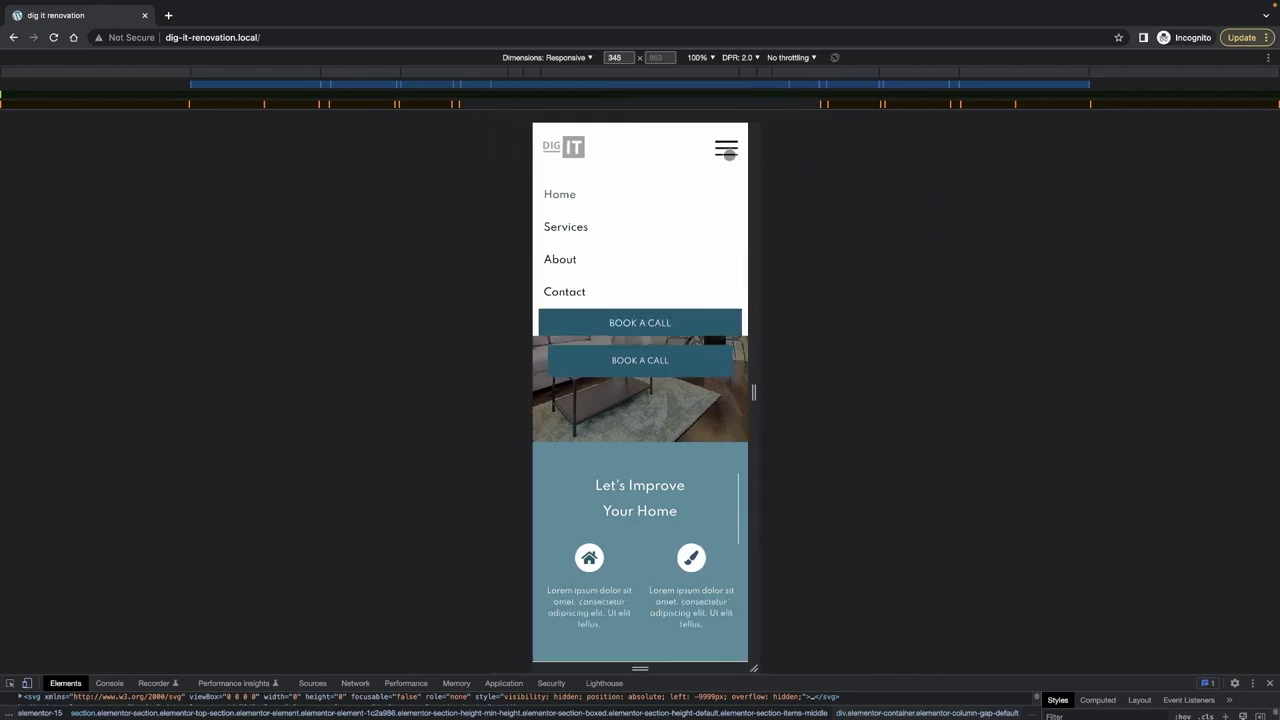
{"action": "left_click", "coordinate": [727, 150]}
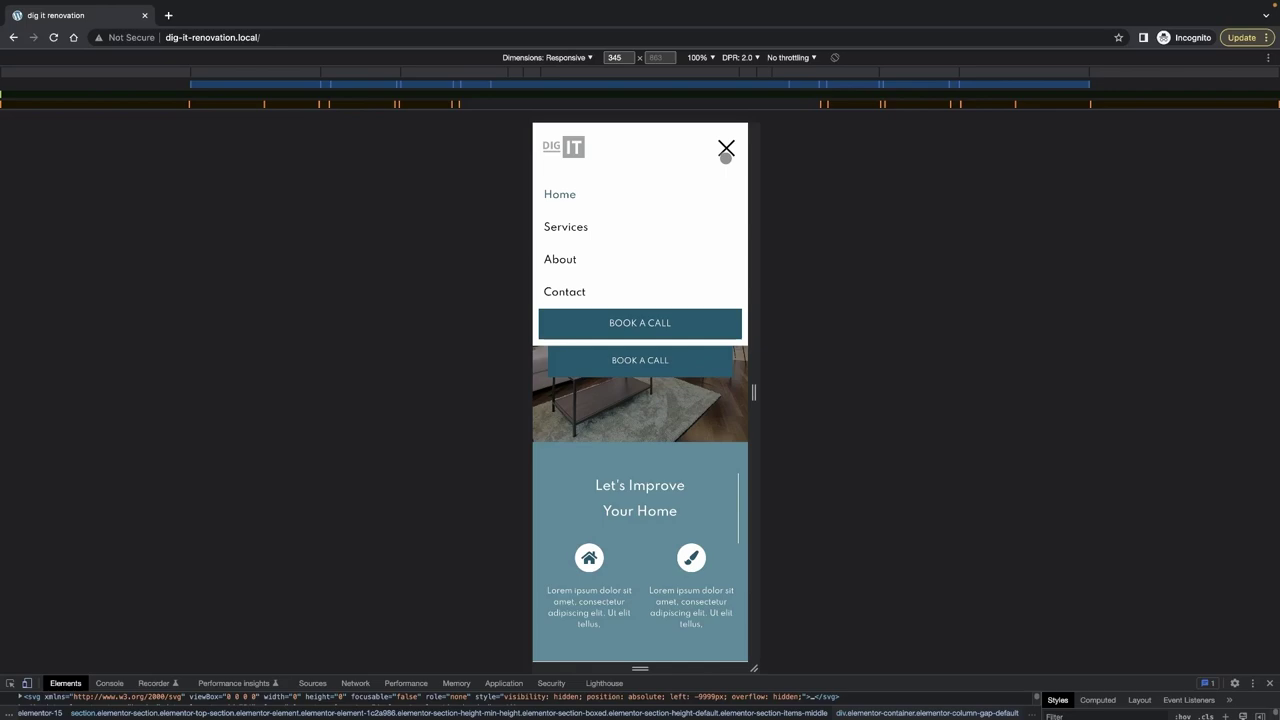
{"action": "scroll", "coordinate": [662, 396], "scroll_direction": "down", "scroll_amount": 15}
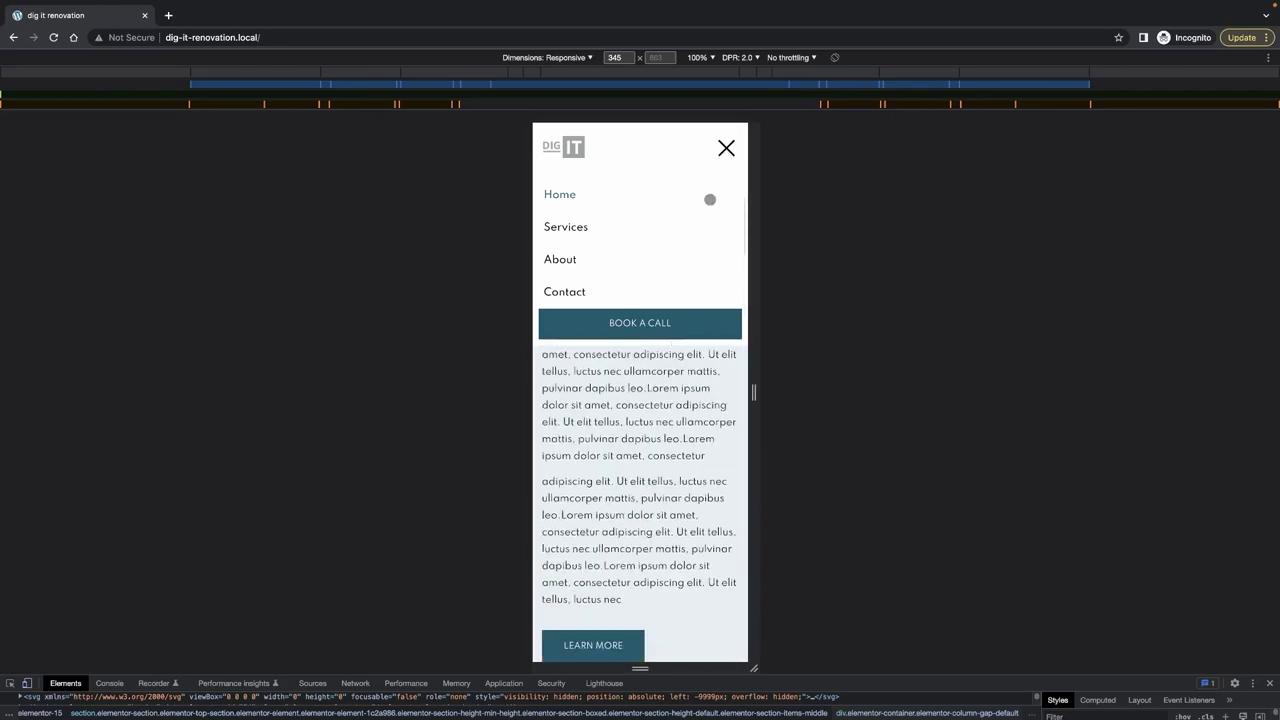
{"action": "left_click", "coordinate": [726, 148]}
{"action": "left_click_drag", "start_coordinate": [752, 241], "coordinate": [933, 241]}
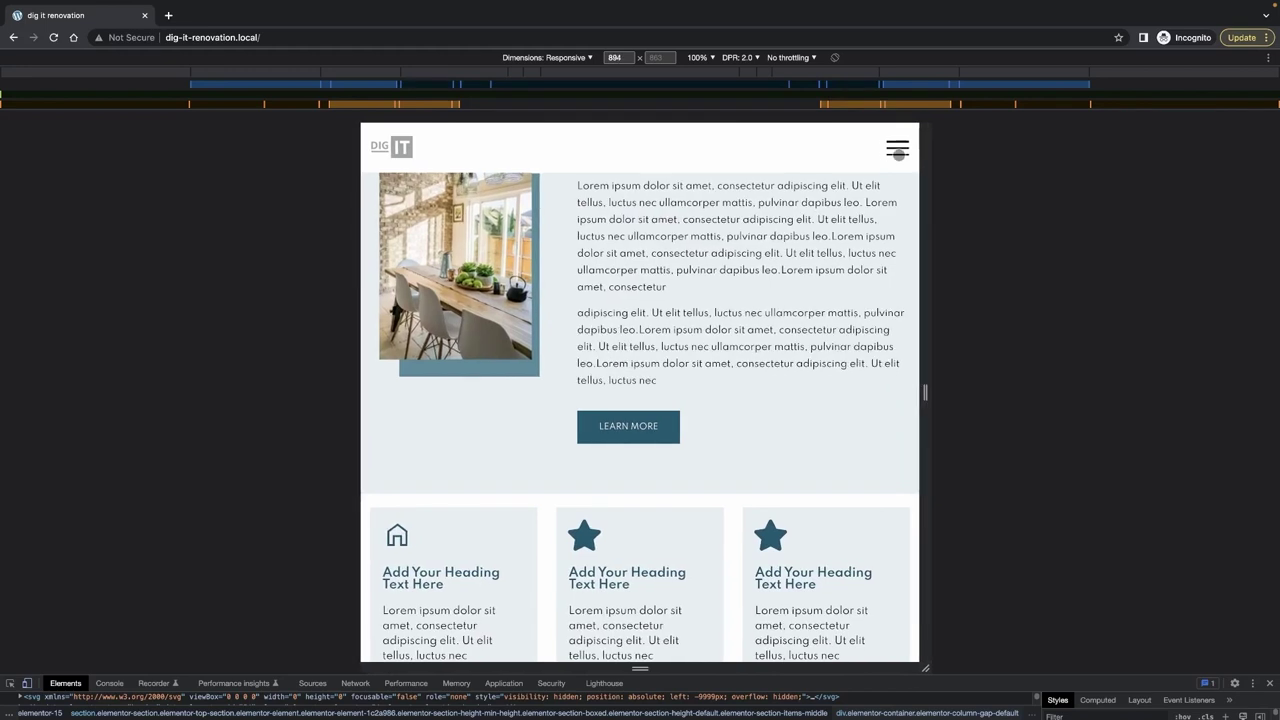
{"action": "left_click", "coordinate": [897, 150]}
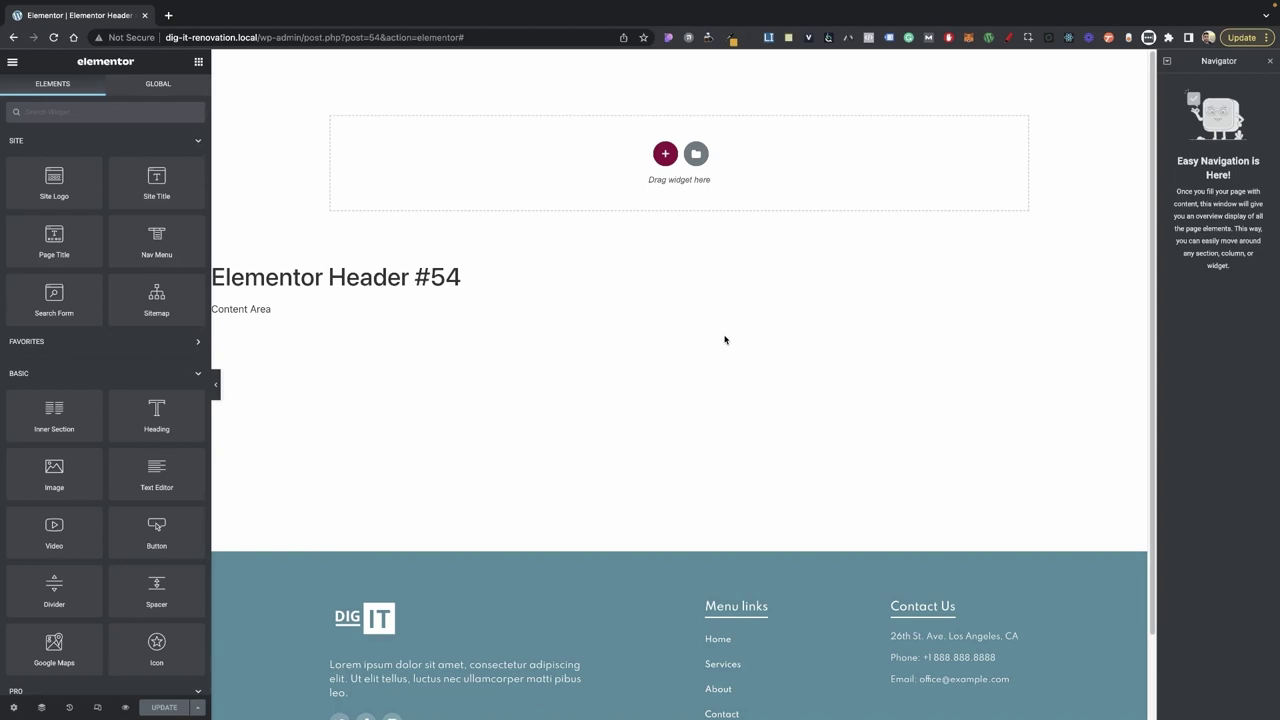
- Add a two-column section to the header, with a 10% first column and 90% second
{"action": "left_click", "coordinate": [665, 153]}
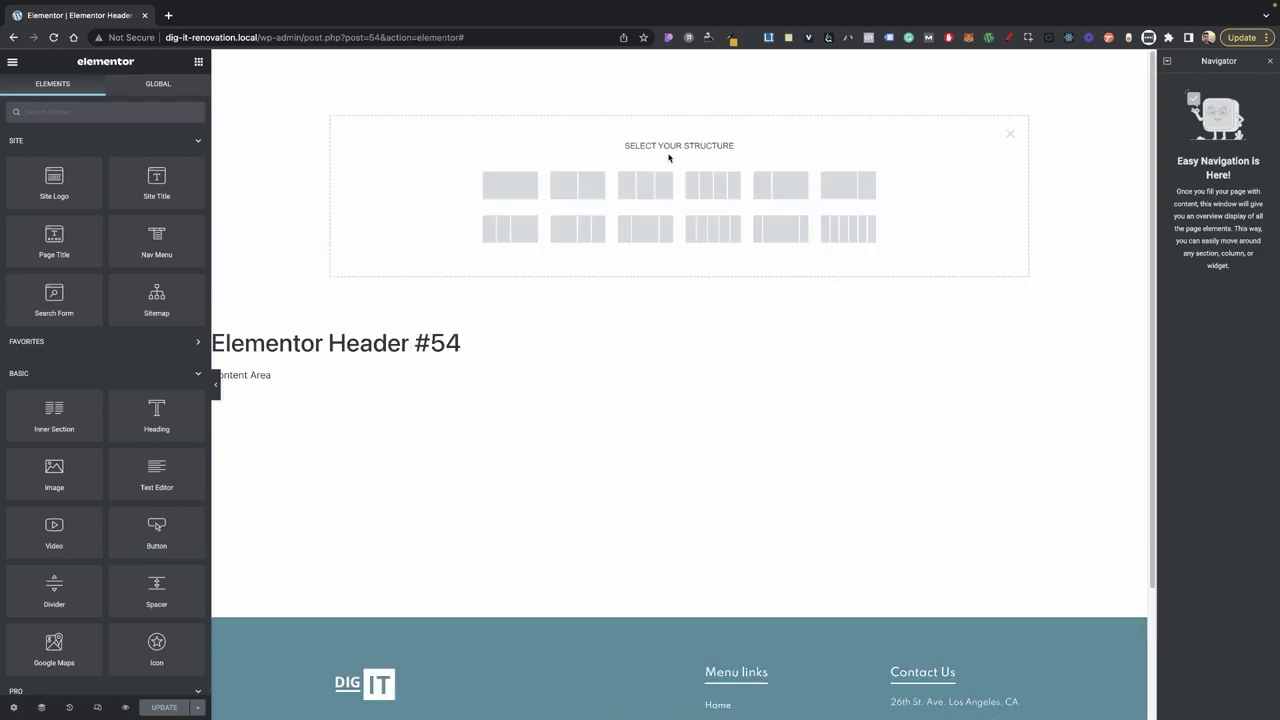
{"action": "left_click", "coordinate": [576, 186]}
{"action": "left_click", "coordinate": [331, 57]}
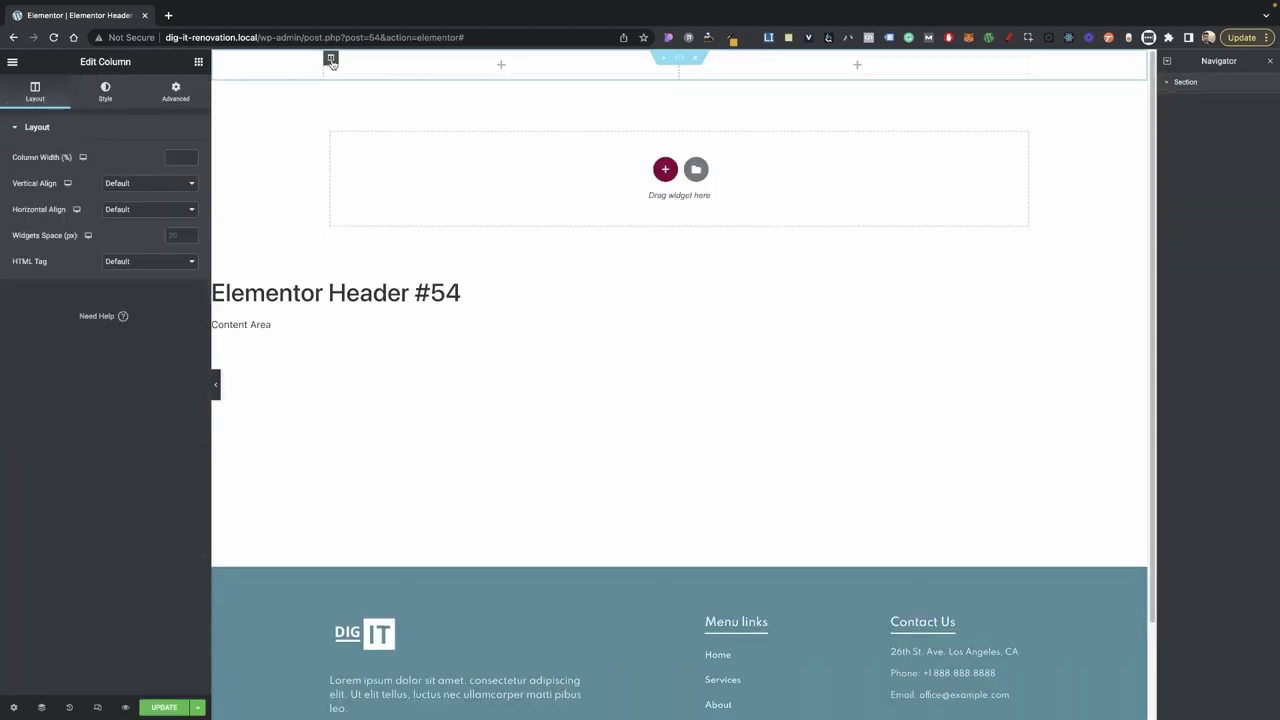
{"action": "type", "text": "10"}
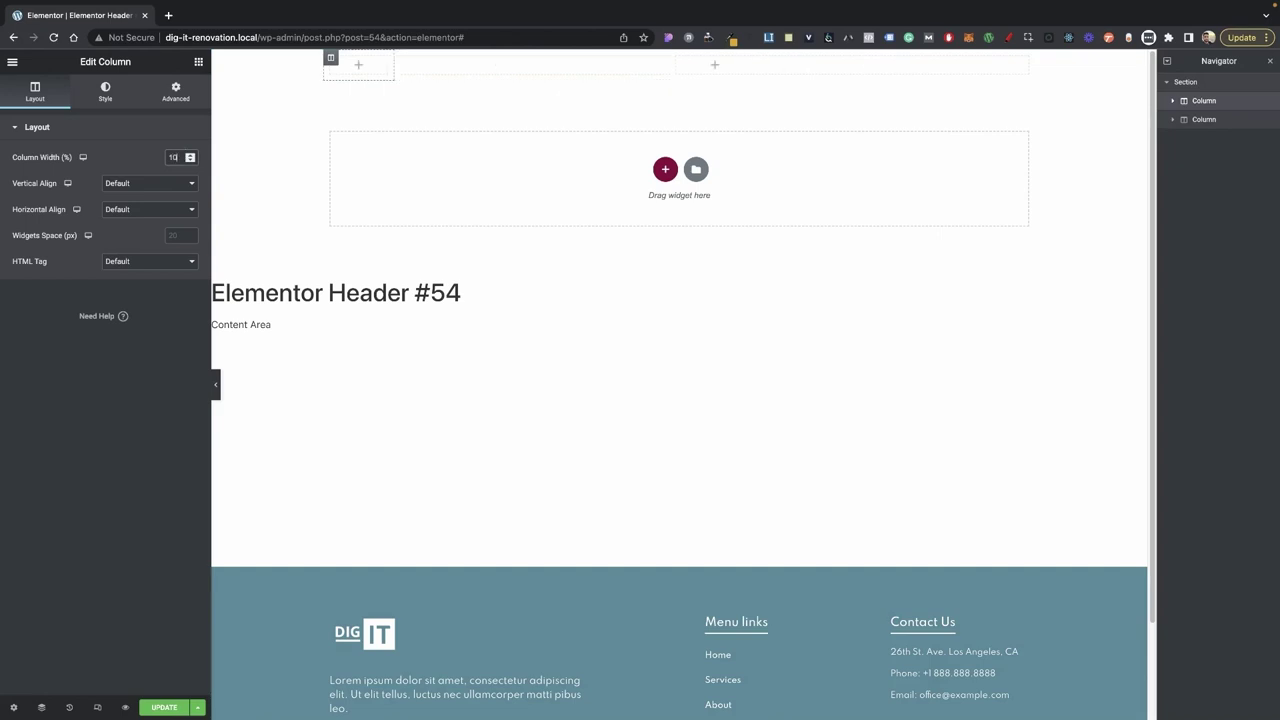
{"action": "left_click", "coordinate": [401, 57]}
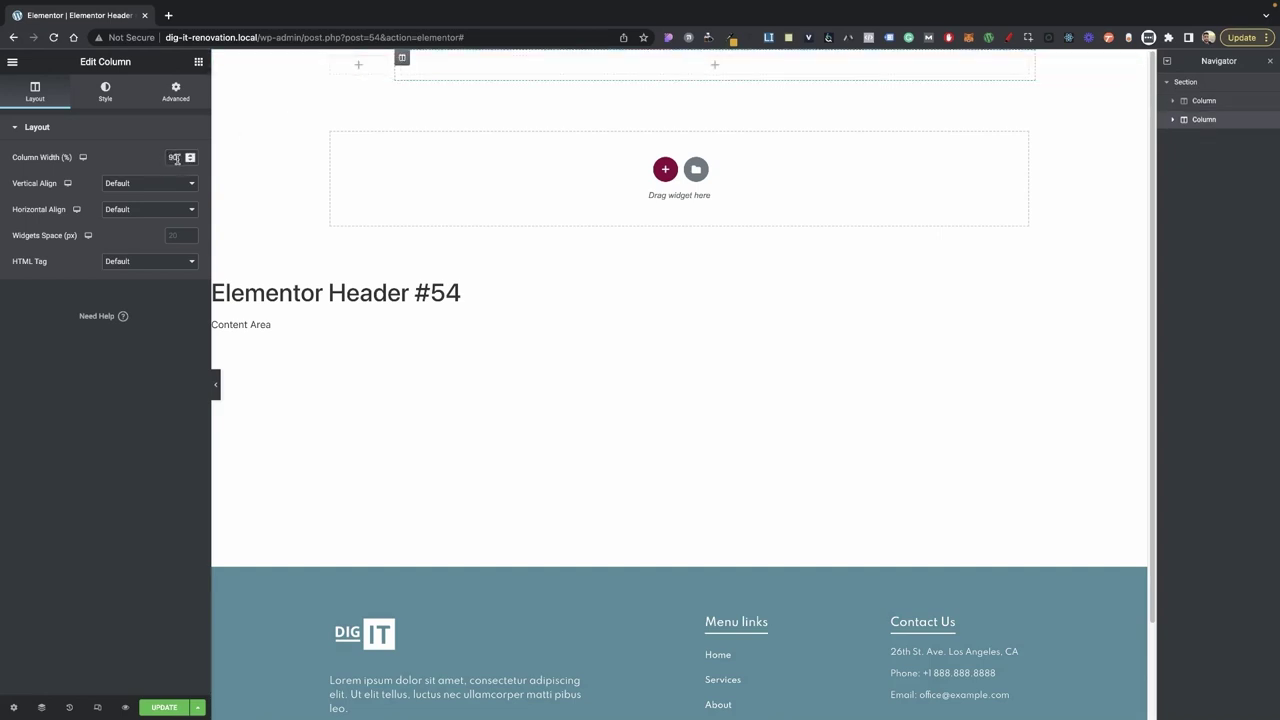
{"action": "left_click", "coordinate": [198, 61]}
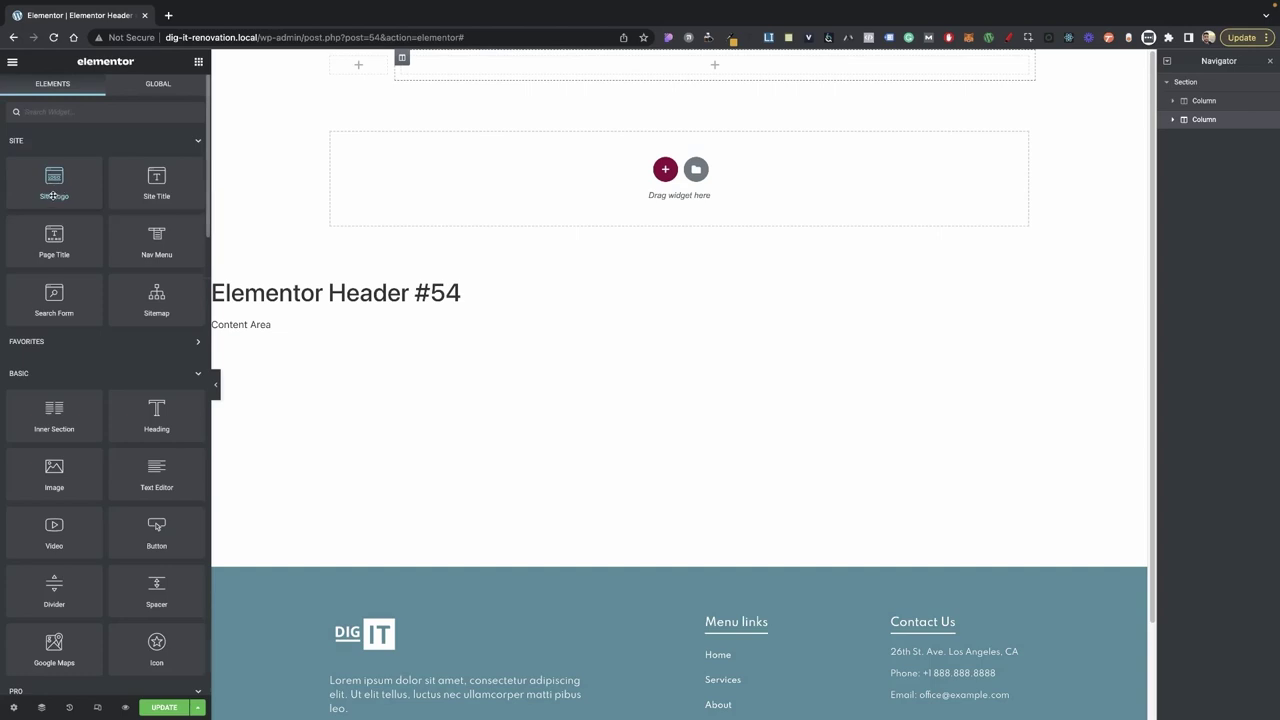
- Put the Site Logo in the left column with Inline (auto) width and centre vertical alignment
{"action": "left_click_drag", "start_coordinate": [59, 193], "coordinate": [338, 70]}
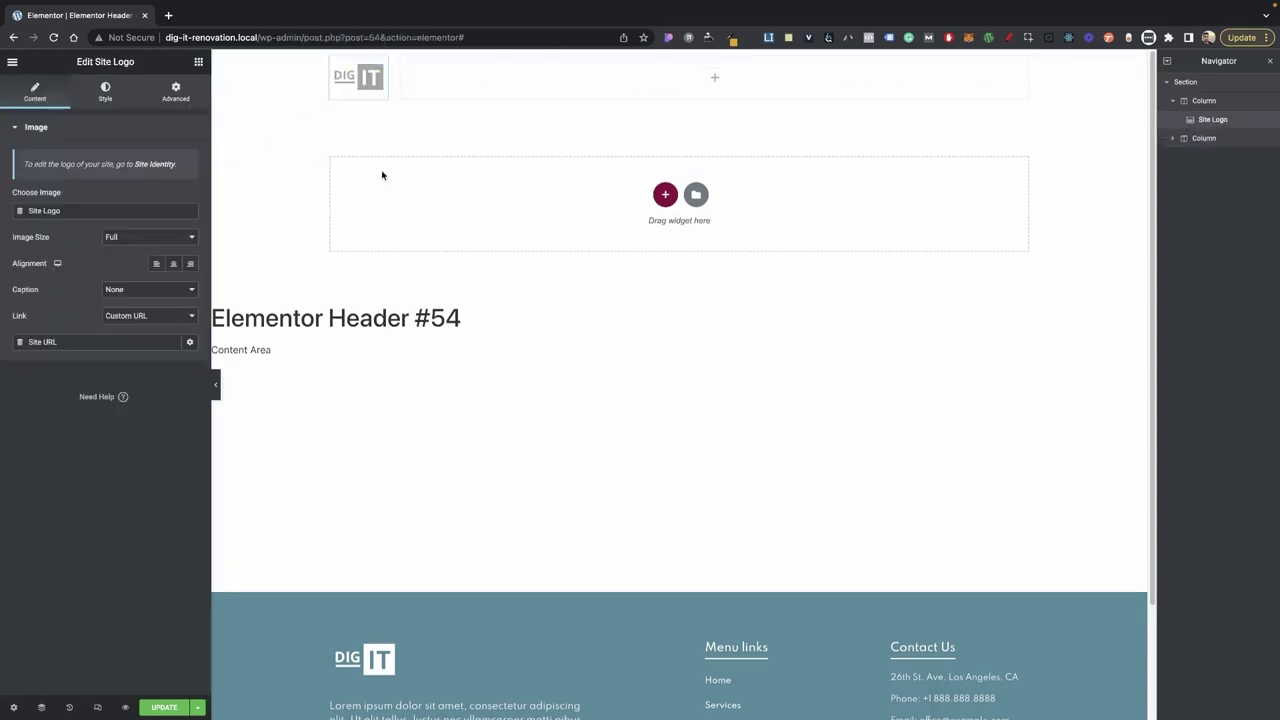
{"action": "left_click", "coordinate": [175, 90]}
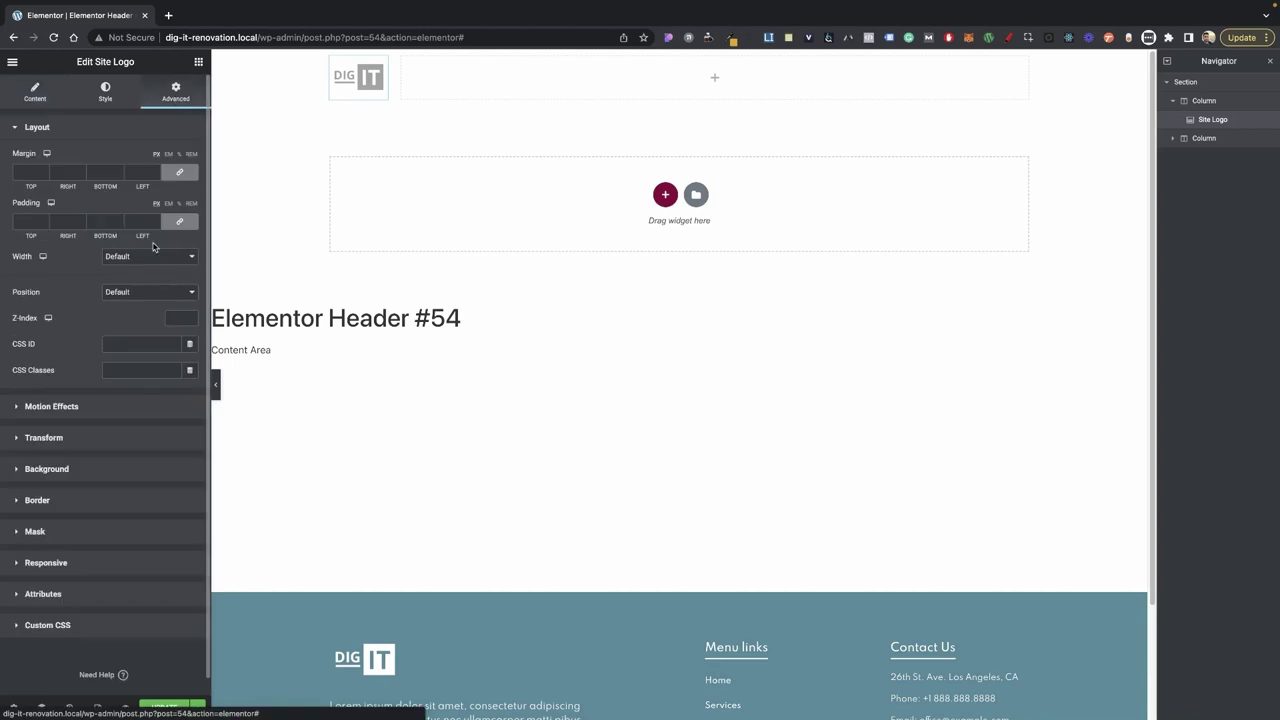
{"action": "left_click", "coordinate": [140, 259]}
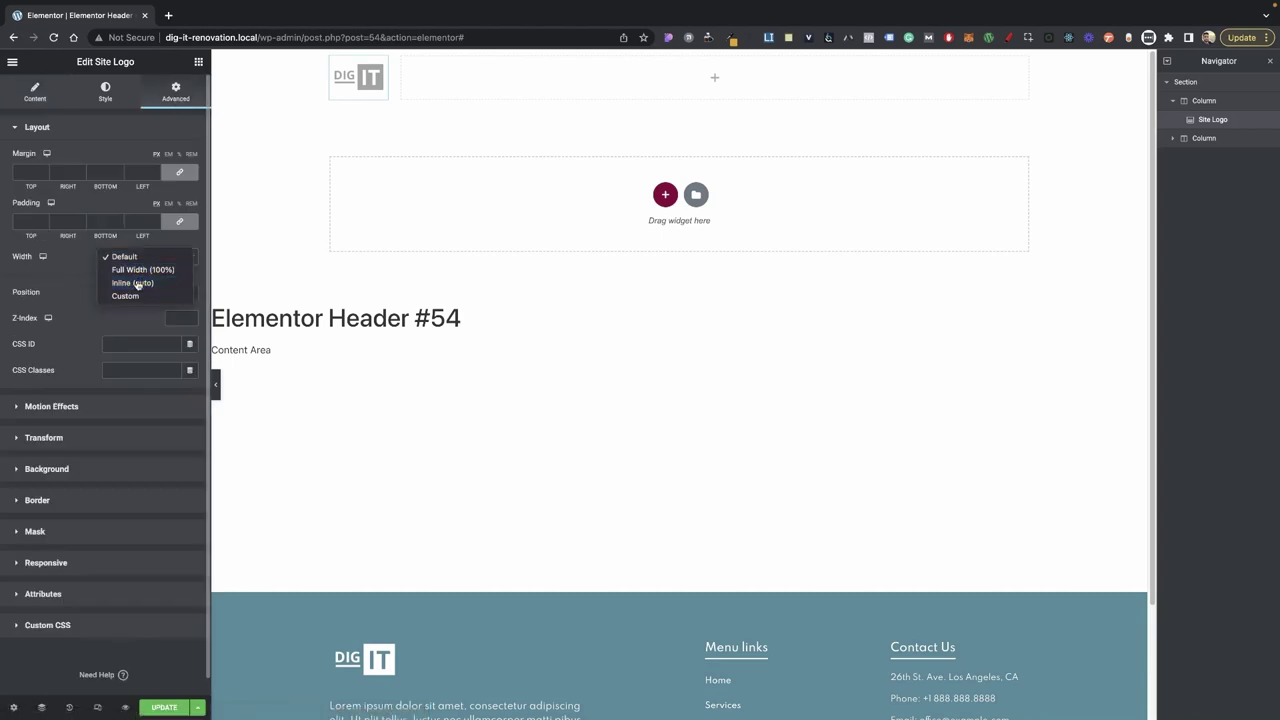
{"action": "left_click", "coordinate": [138, 283]}
{"action": "left_click", "coordinate": [173, 284]}
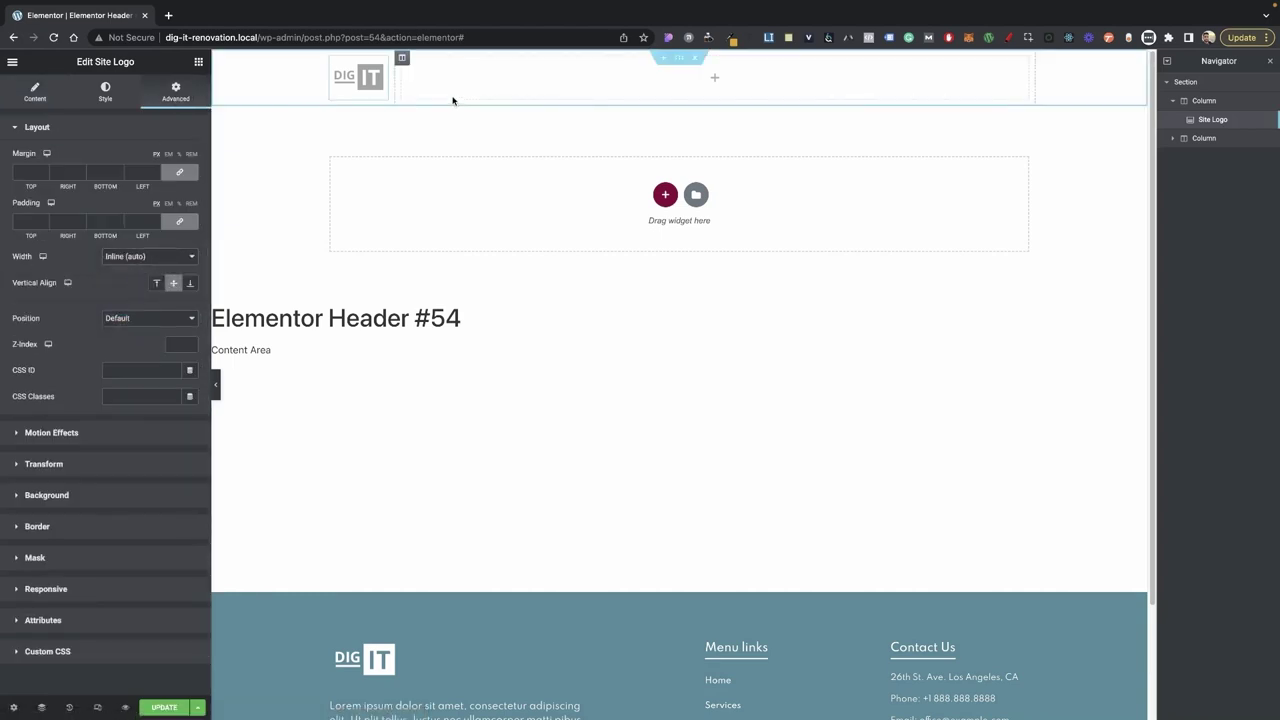
{"action": "left_click", "coordinate": [198, 62]}
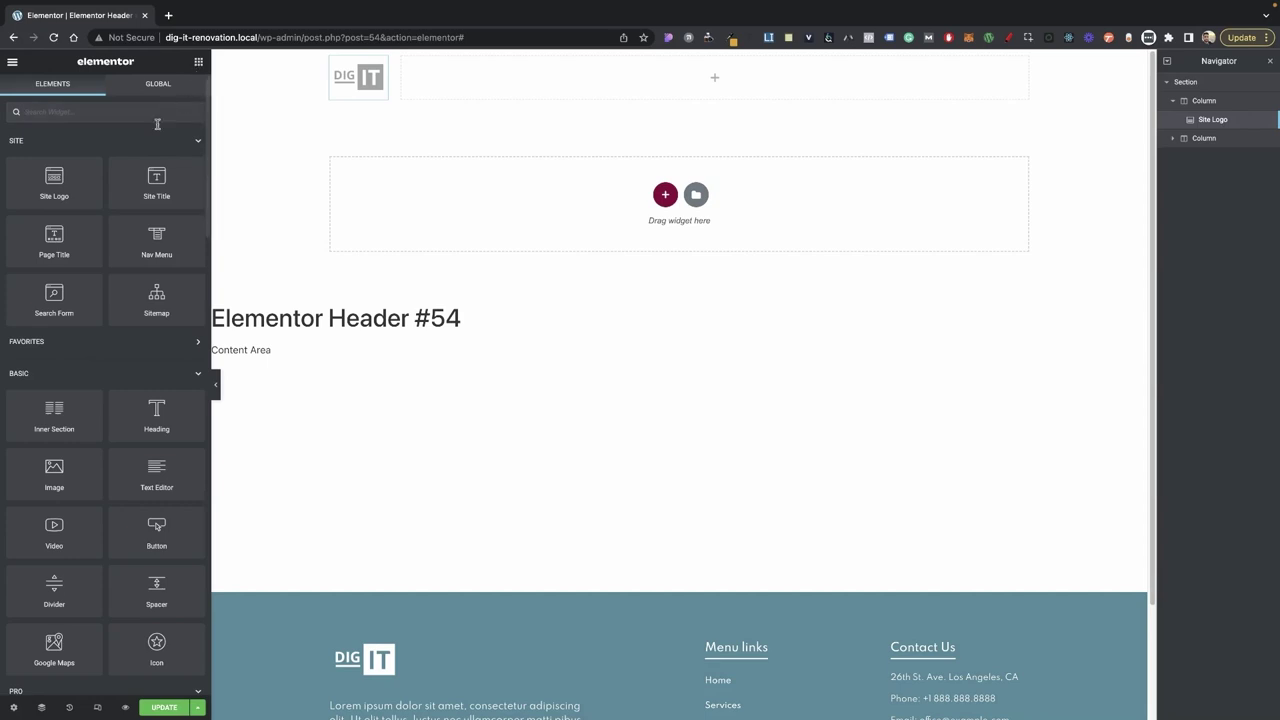
- Place a Nav Menu in the right column with Pointer None and Breakpoint None
{"action": "left_click_drag", "start_coordinate": [156, 240], "coordinate": [535, 77]}
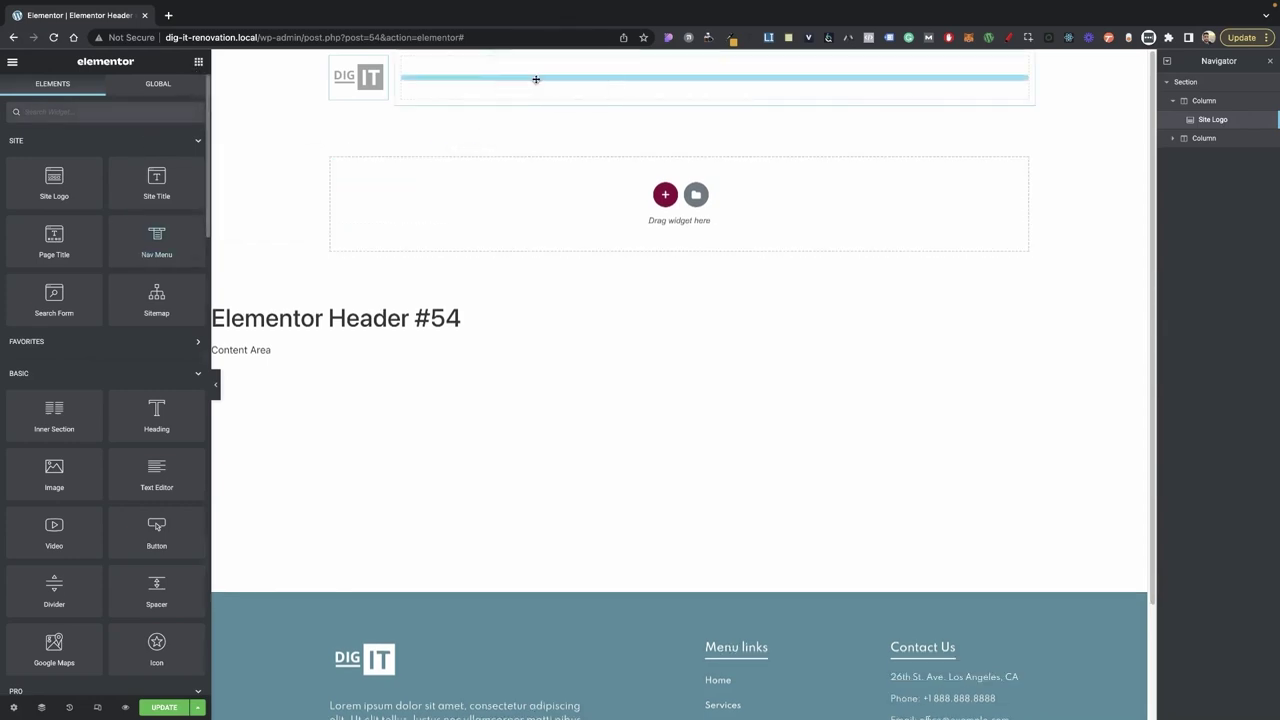
{"action": "left_click", "coordinate": [143, 264]}
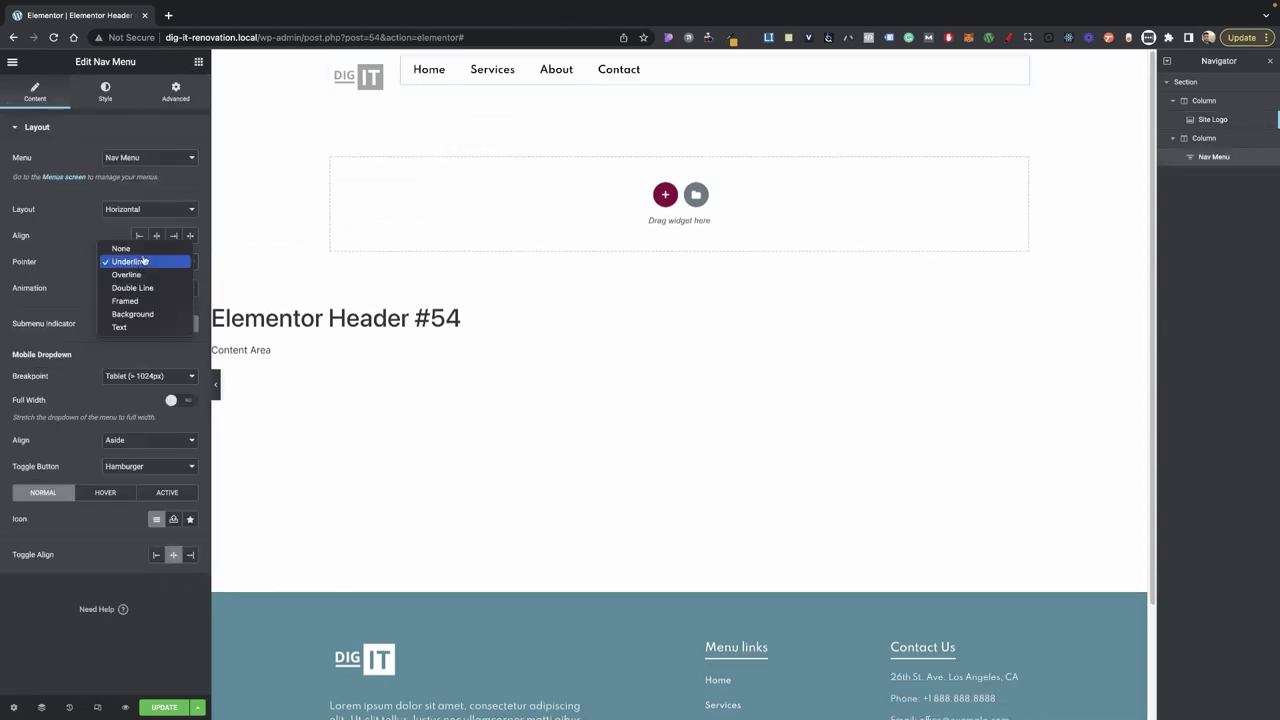
{"action": "left_click", "coordinate": [122, 246]}
{"action": "left_click", "coordinate": [138, 352]}
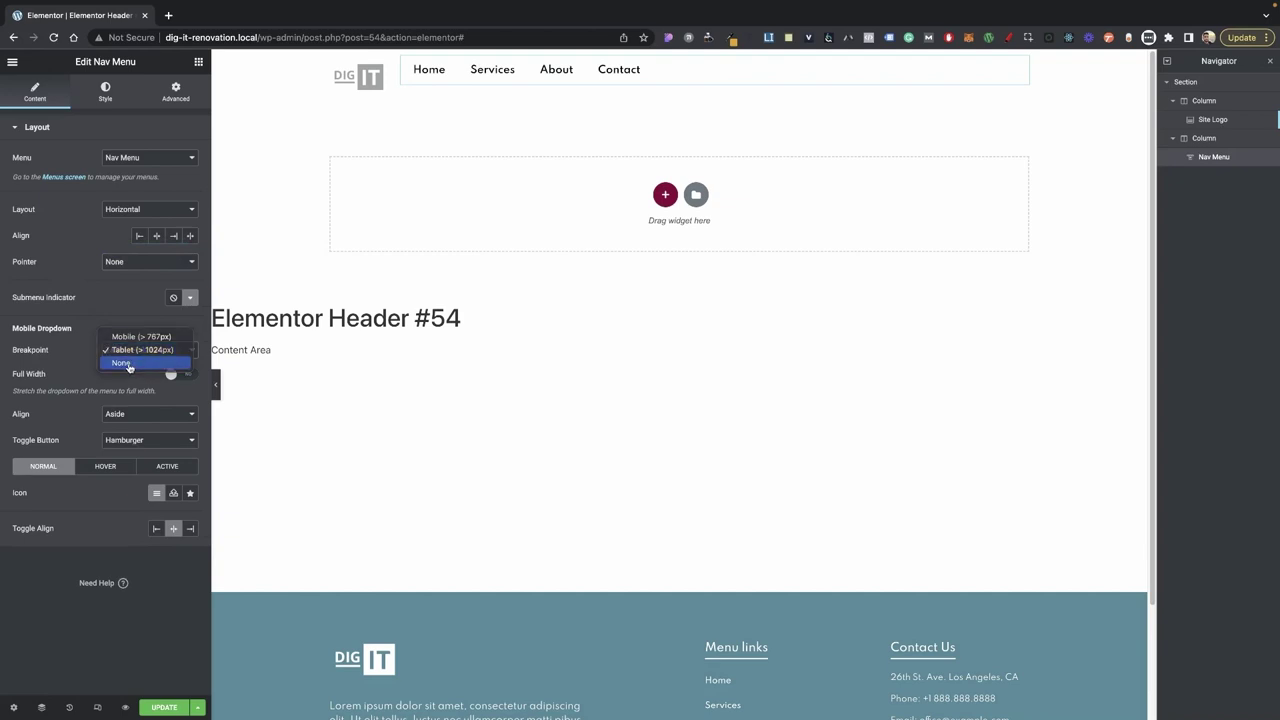
{"action": "left_click", "coordinate": [124, 363]}
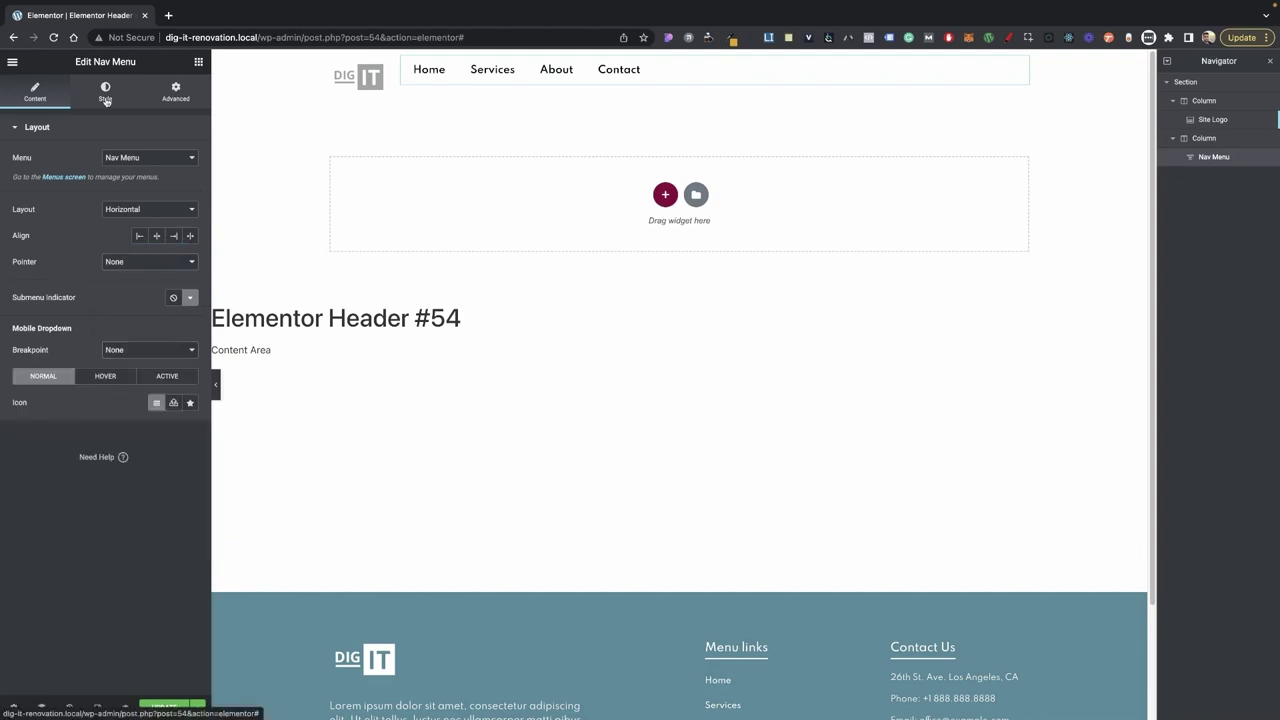
- Give the nav menu 500-weight typography and an Inline (auto) width
{"action": "left_click", "coordinate": [105, 92]}
{"action": "left_click", "coordinate": [190, 157]}
{"action": "left_click", "coordinate": [135, 283]}
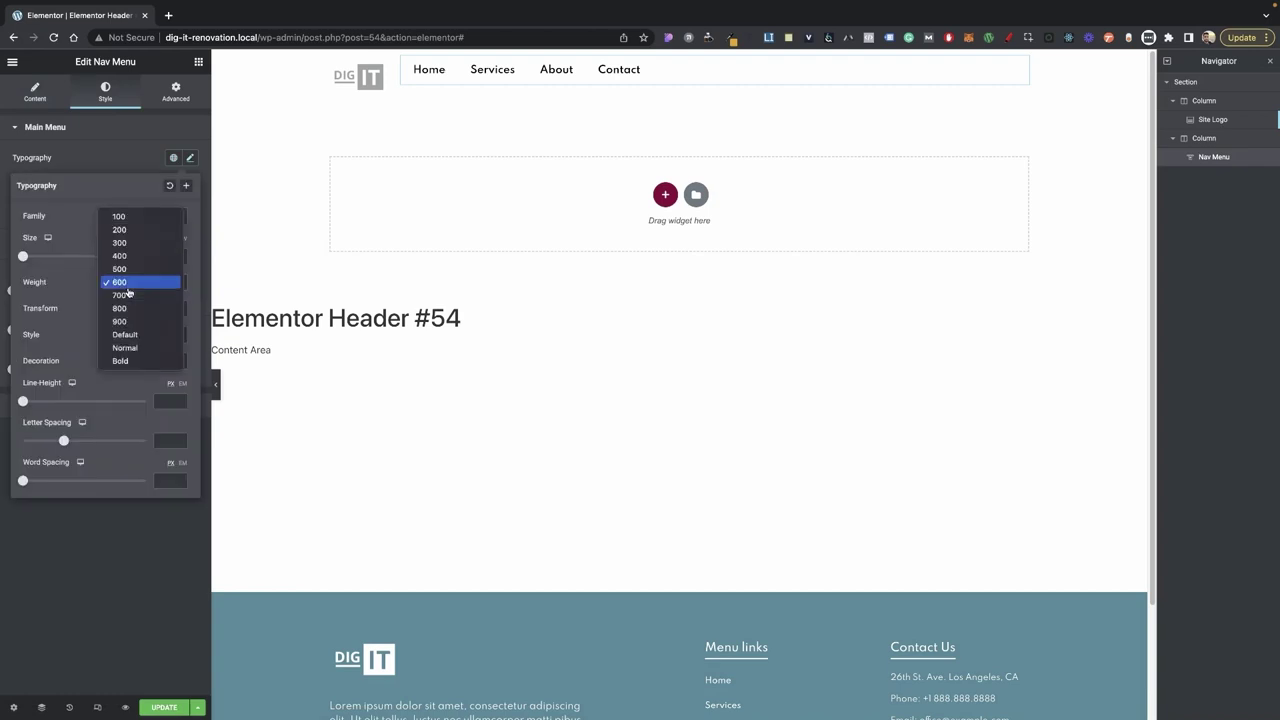
{"action": "left_click", "coordinate": [129, 272]}
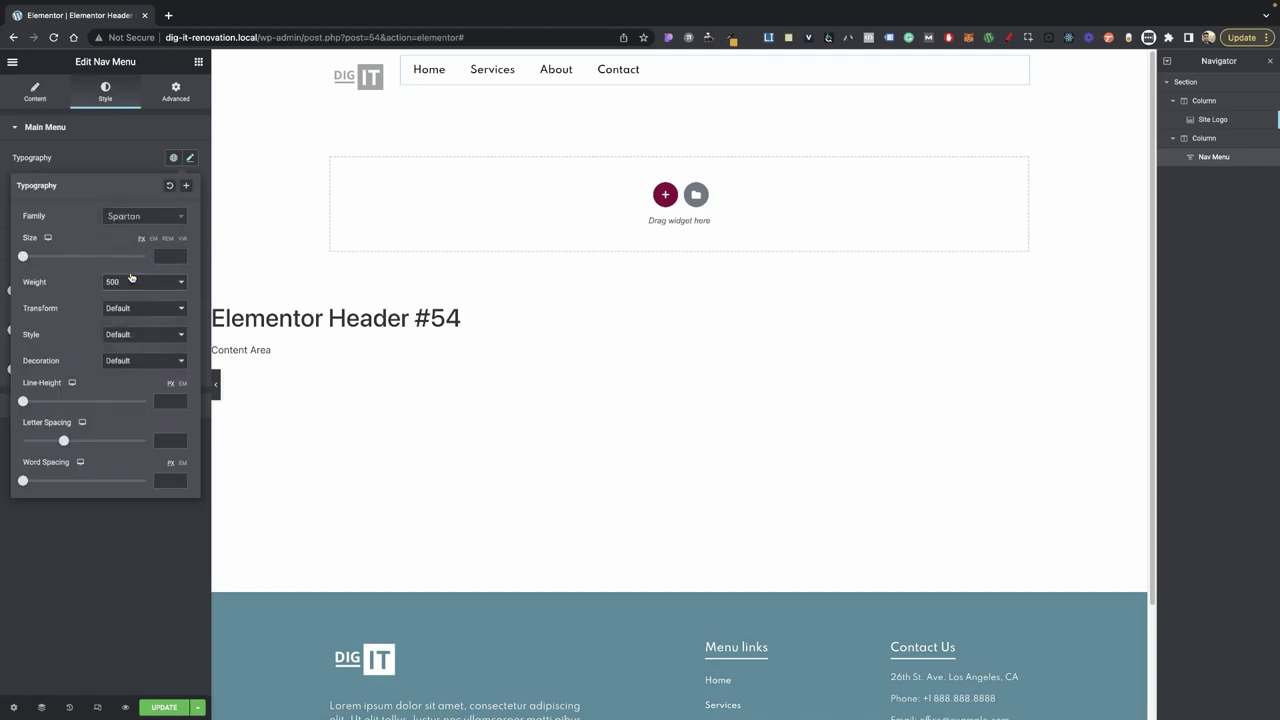
{"action": "left_click", "coordinate": [190, 157]}
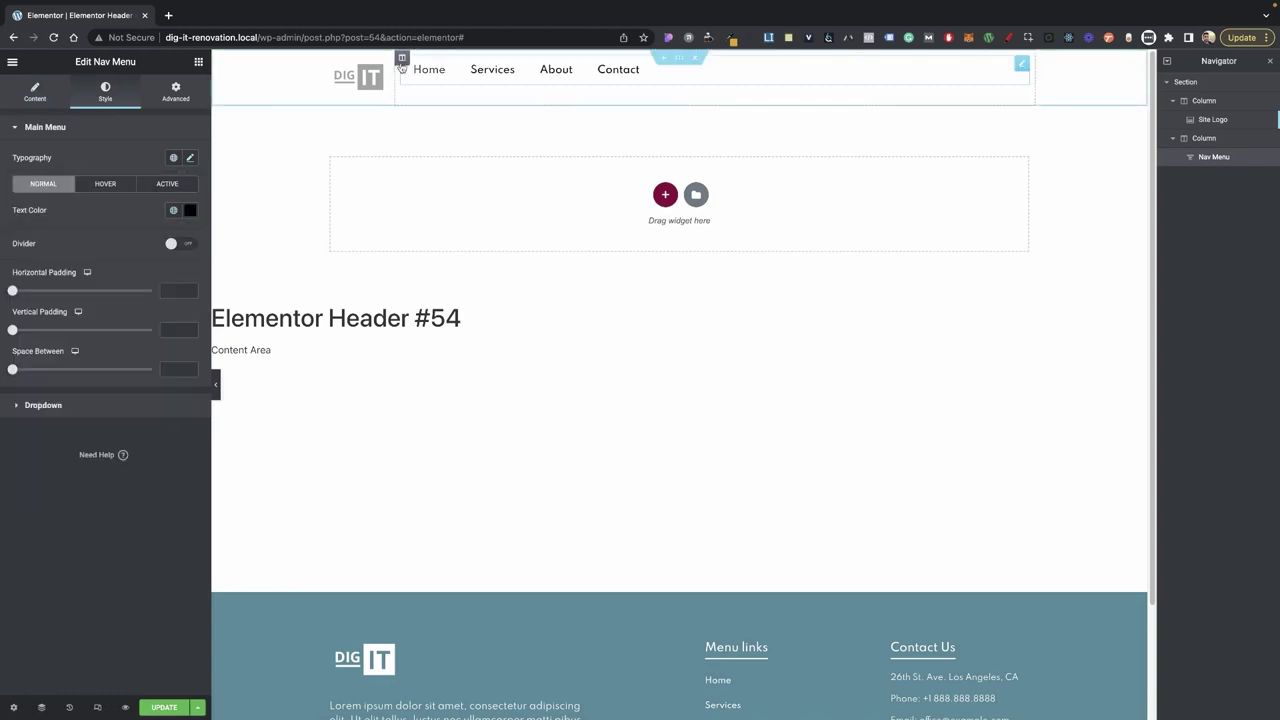
{"action": "left_click", "coordinate": [181, 95]}
{"action": "left_click", "coordinate": [149, 257]}
{"action": "left_click", "coordinate": [153, 288]}
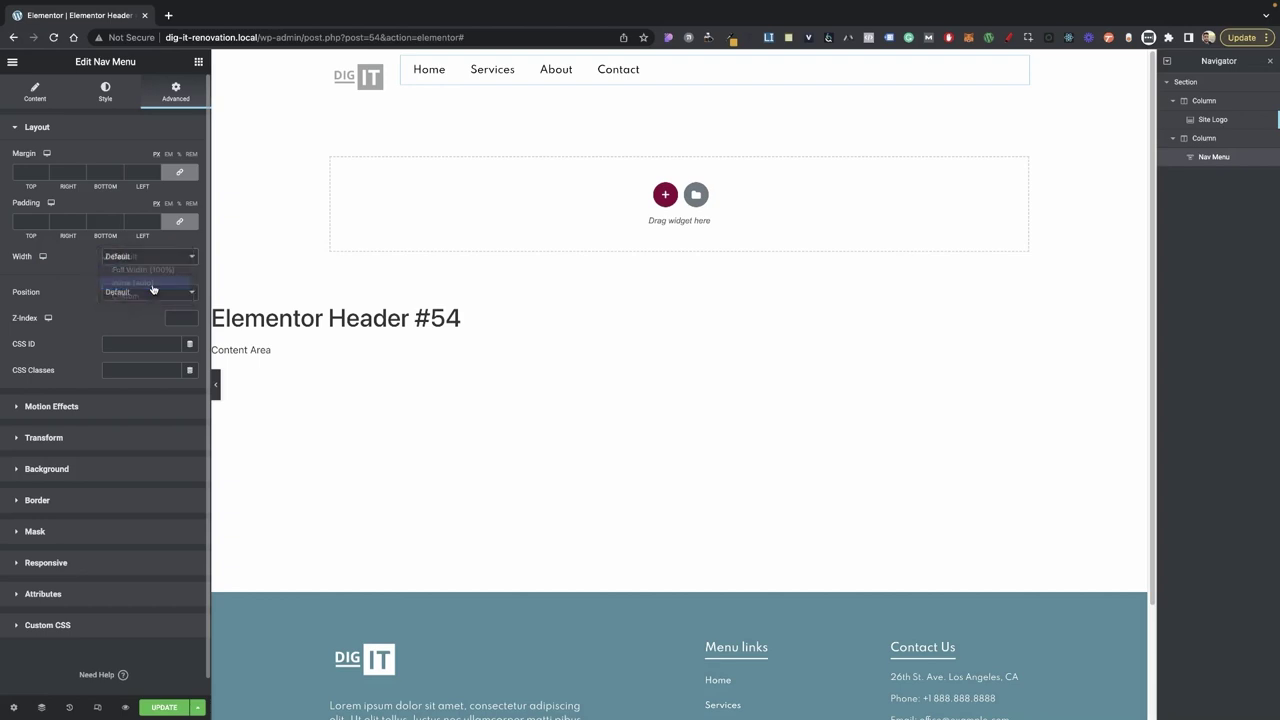
{"action": "left_click", "coordinate": [198, 63]}
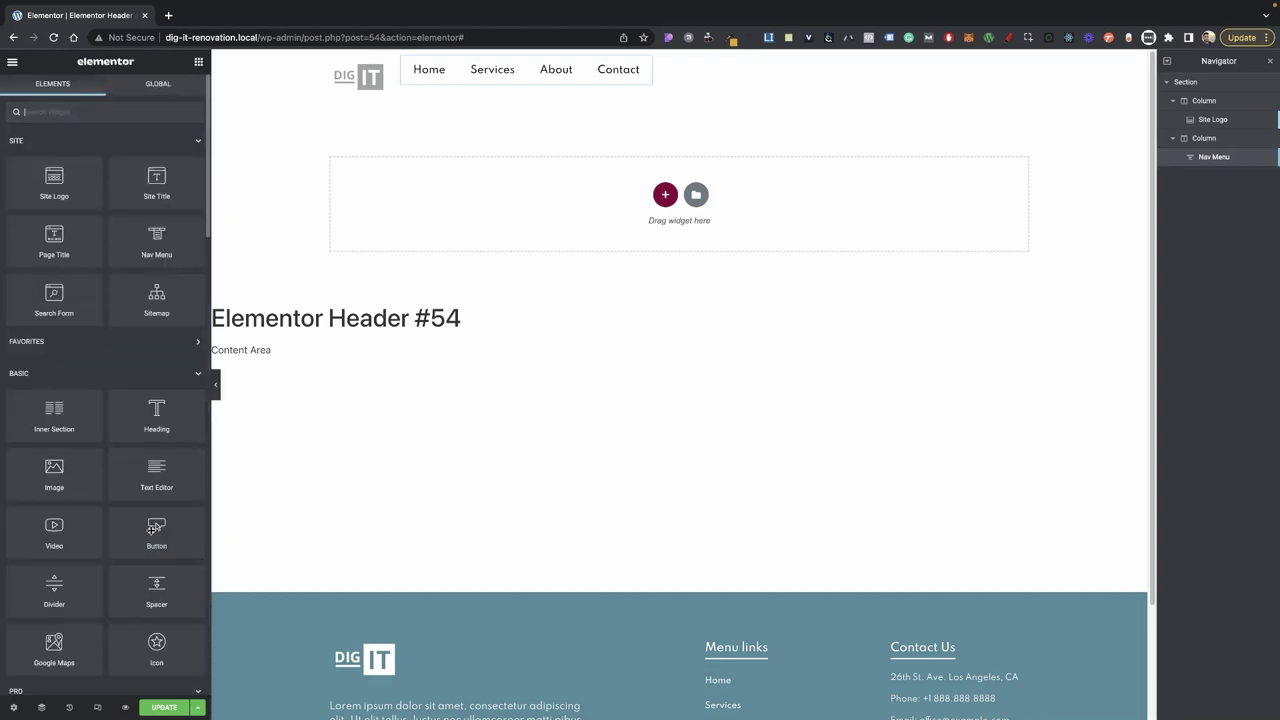
- Add a Button beside the nav menu with the text 'Book A Call'
{"action": "left_click_drag", "start_coordinate": [156, 530], "coordinate": [468, 86]}
{"action": "key", "text": "BackSpace"}
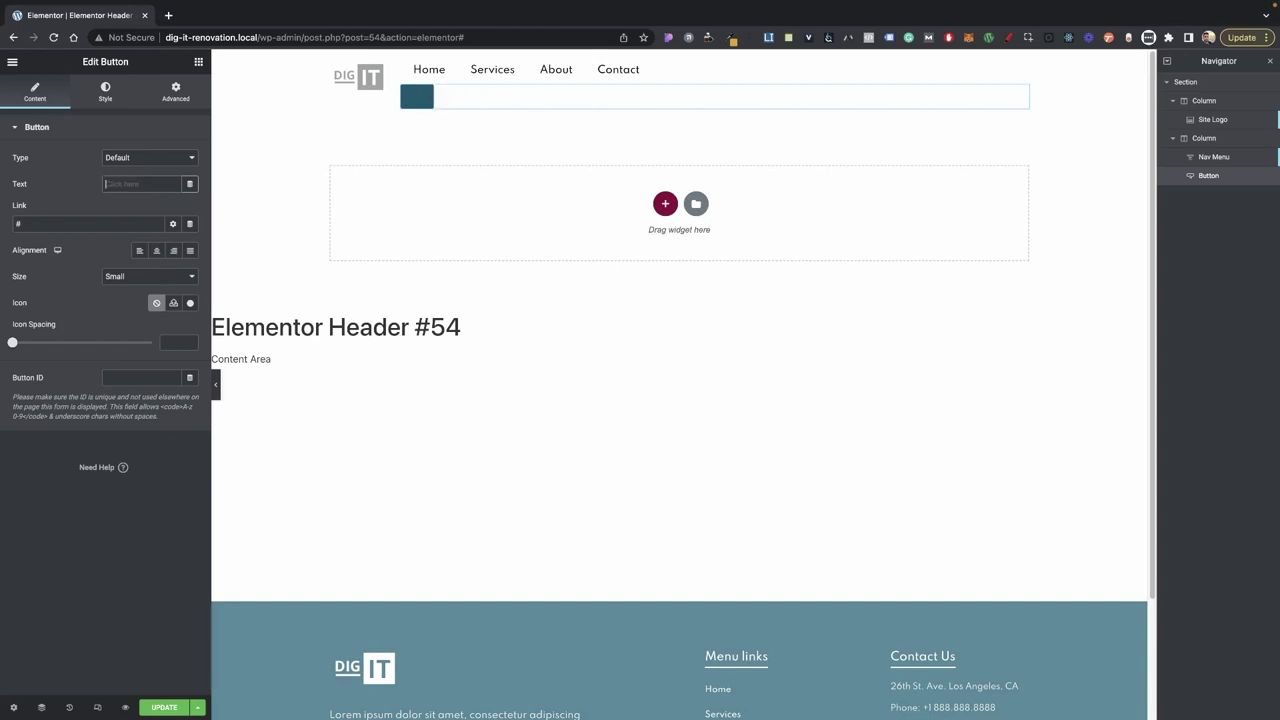
{"action": "type", "text": "Book A"}
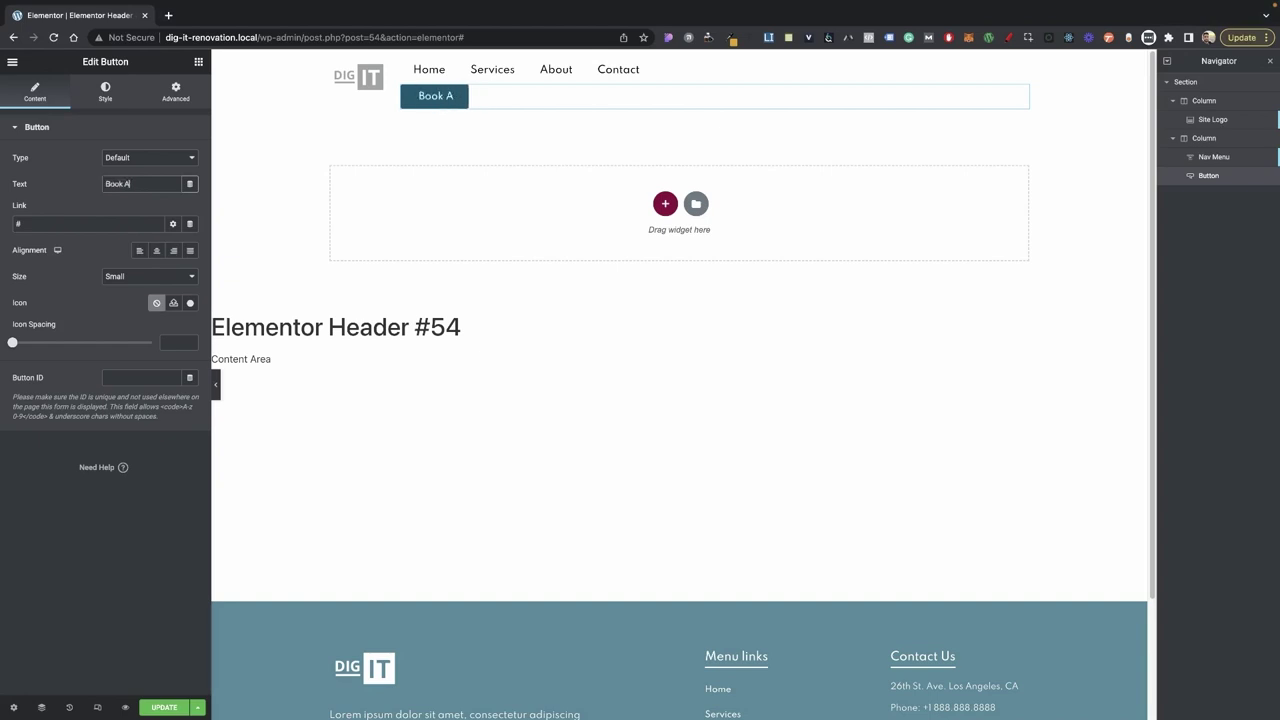
{"action": "type", "text": " Call"}
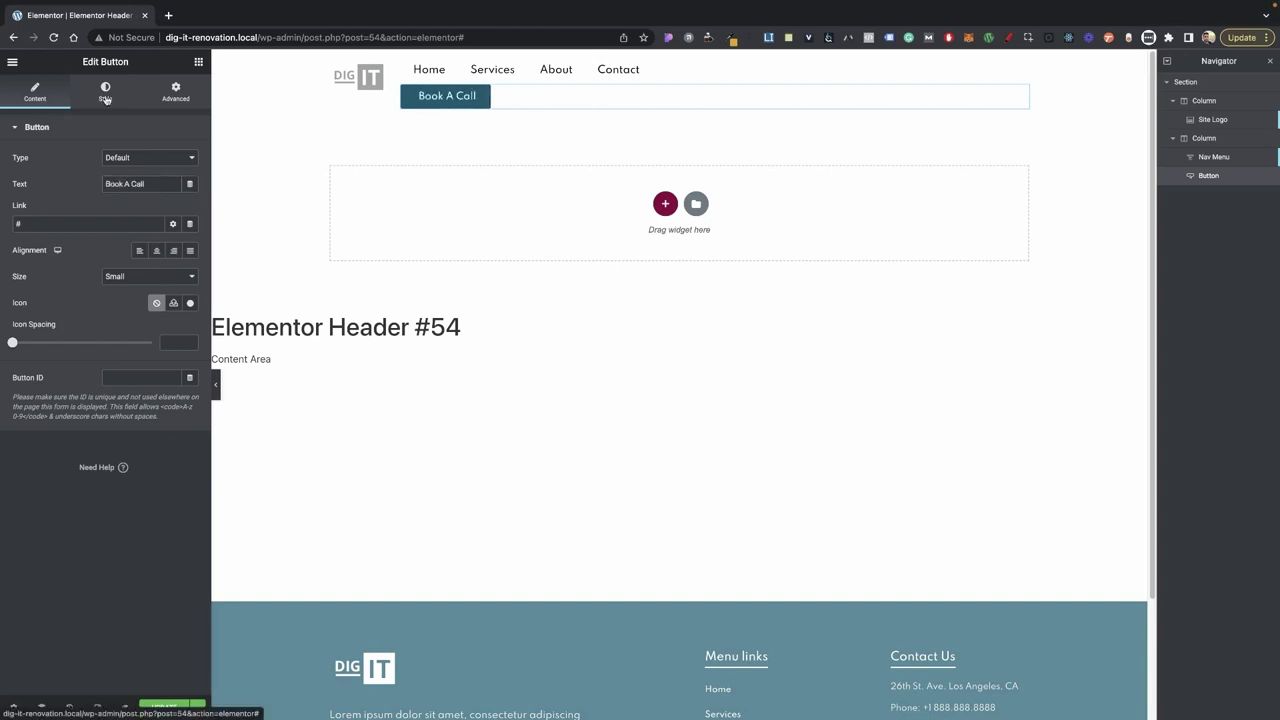
- Set the button typography to weight 400, uppercase, size 14
{"action": "left_click", "coordinate": [105, 92]}
{"action": "left_click", "coordinate": [190, 157]}
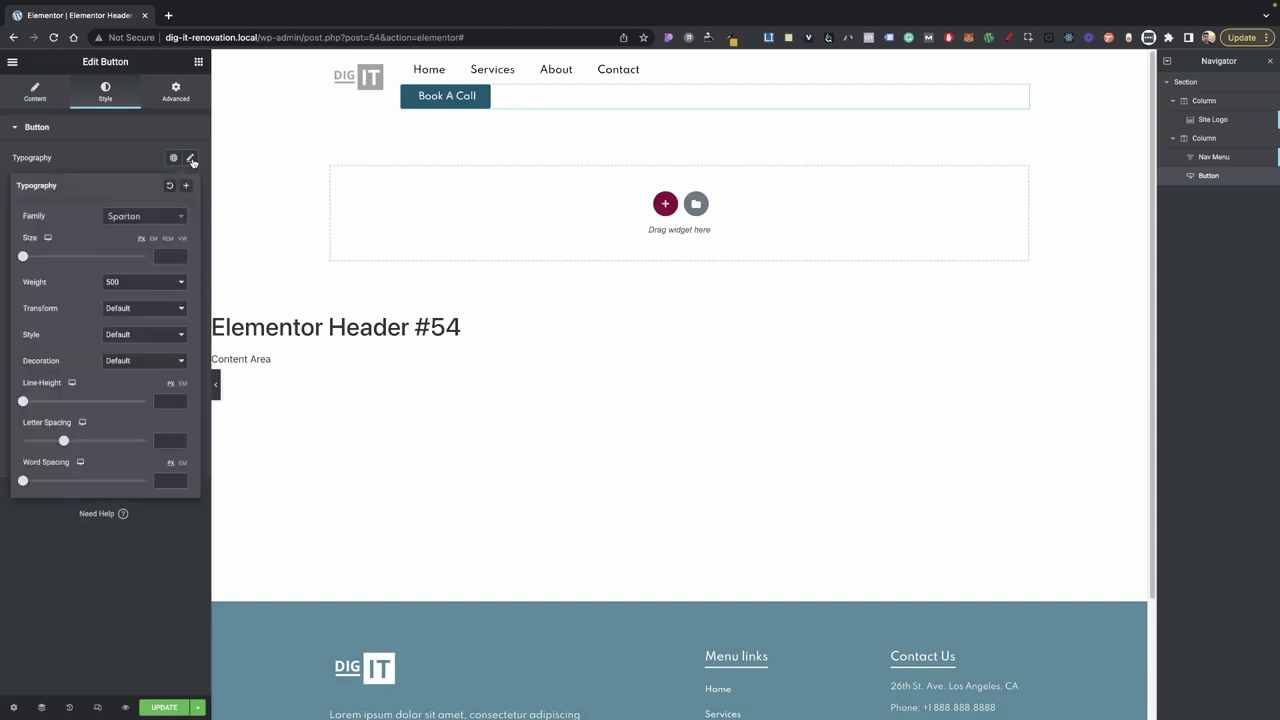
{"action": "left_click", "coordinate": [153, 286]}
{"action": "left_click", "coordinate": [152, 269]}
{"action": "left_click", "coordinate": [134, 309]}
{"action": "left_click", "coordinate": [131, 321]}
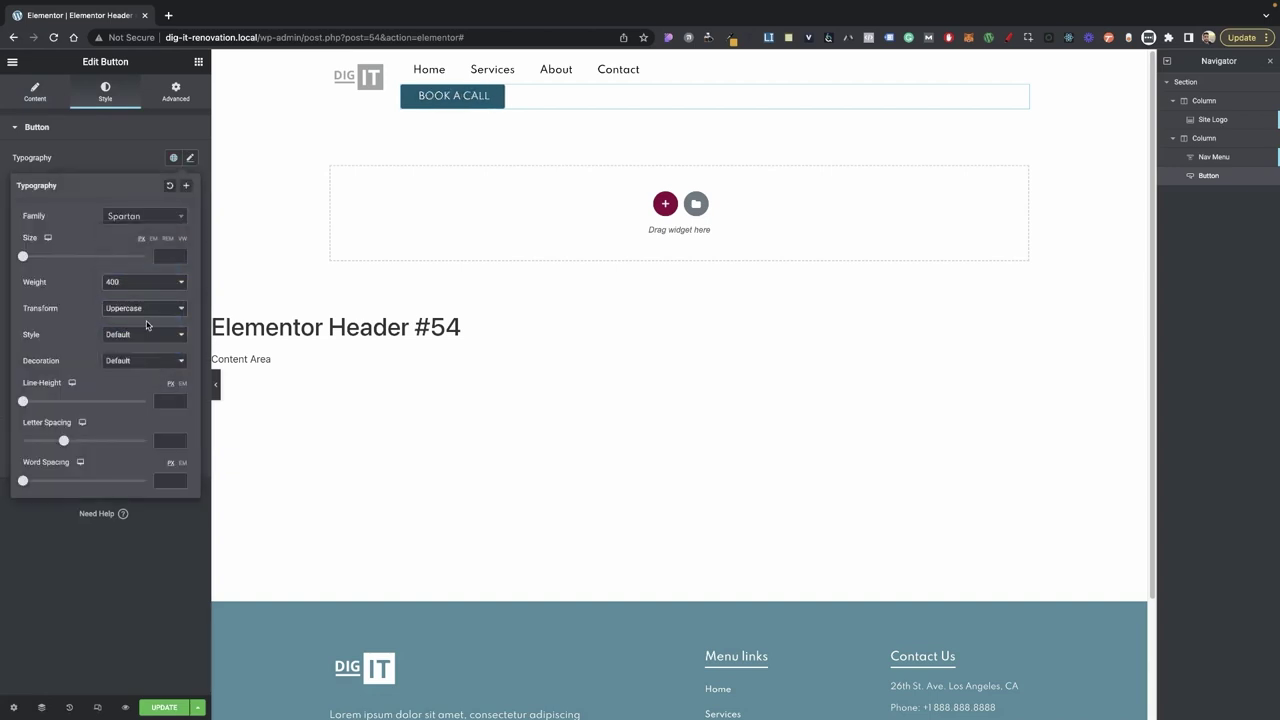
{"action": "type", "text": "14"}
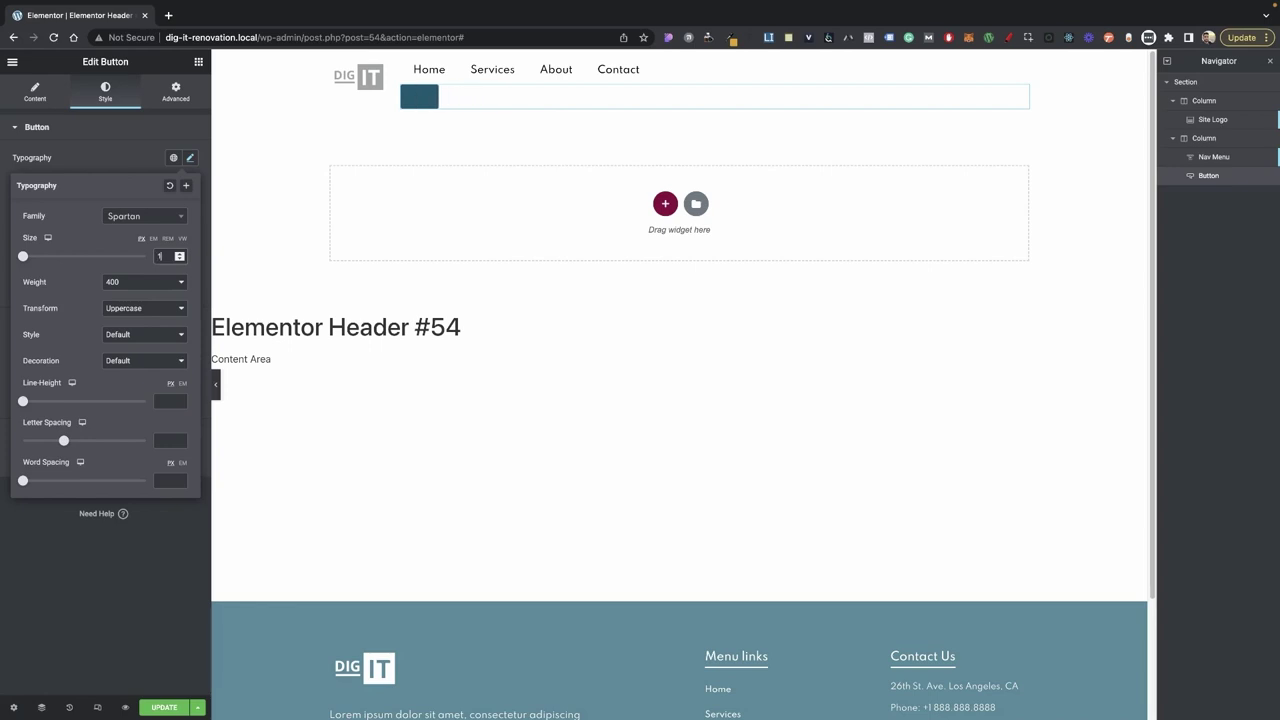
{"action": "left_click", "coordinate": [95, 370]}
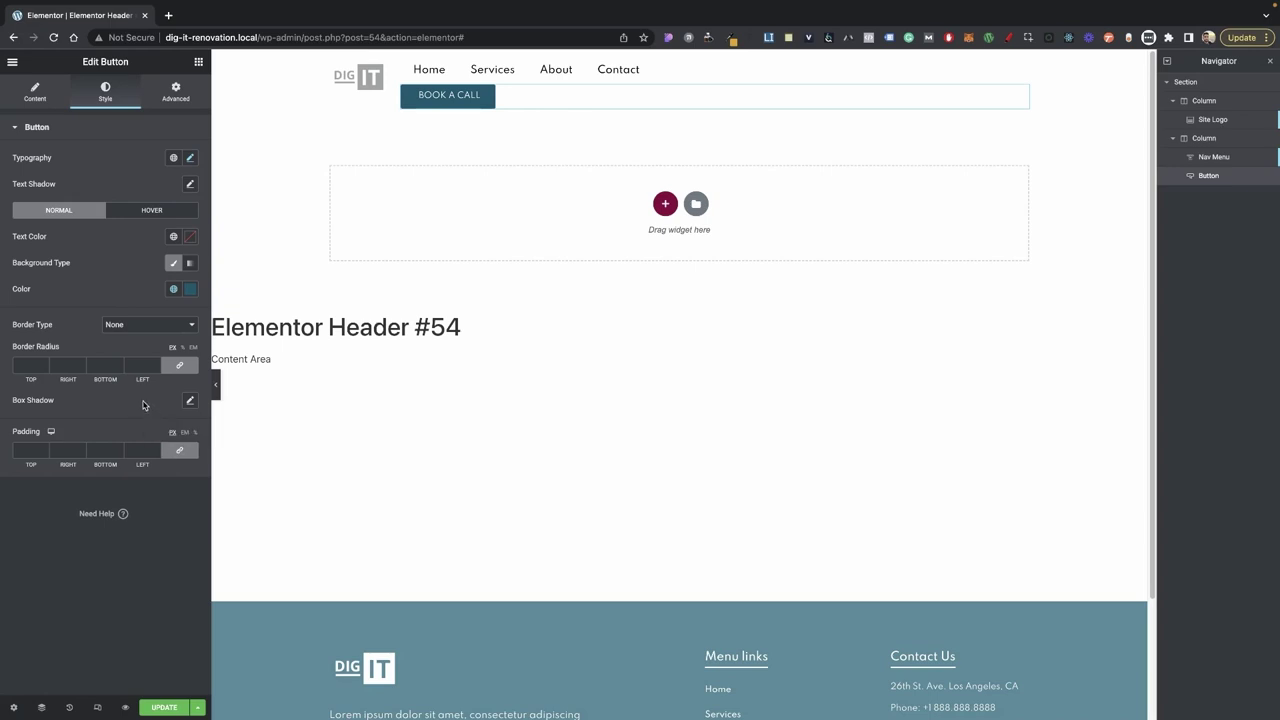
- Give the button border radius 0 and padding 18/30/18/30
{"action": "left_click", "coordinate": [47, 365]}
{"action": "type", "text": "0"}
{"action": "left_click", "coordinate": [38, 450]}
{"action": "type", "text": "0"}
{"action": "left_click", "coordinate": [28, 450]}
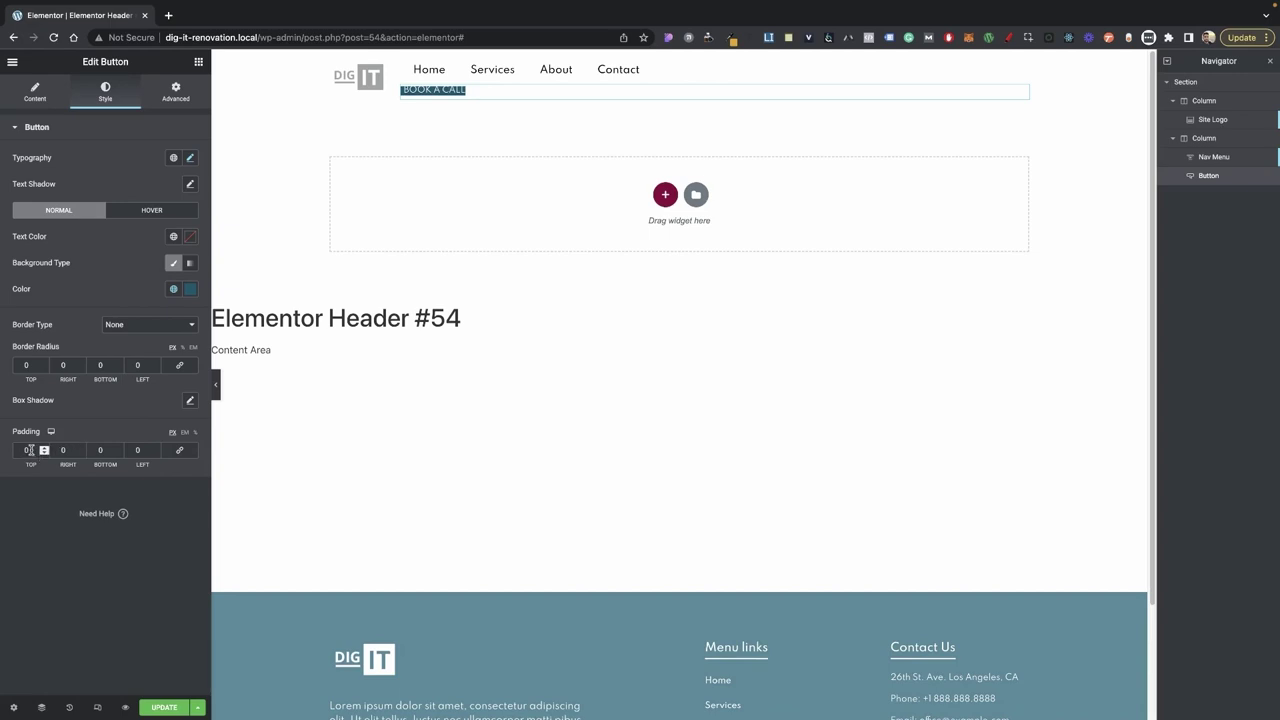
{"action": "type", "text": "18"}
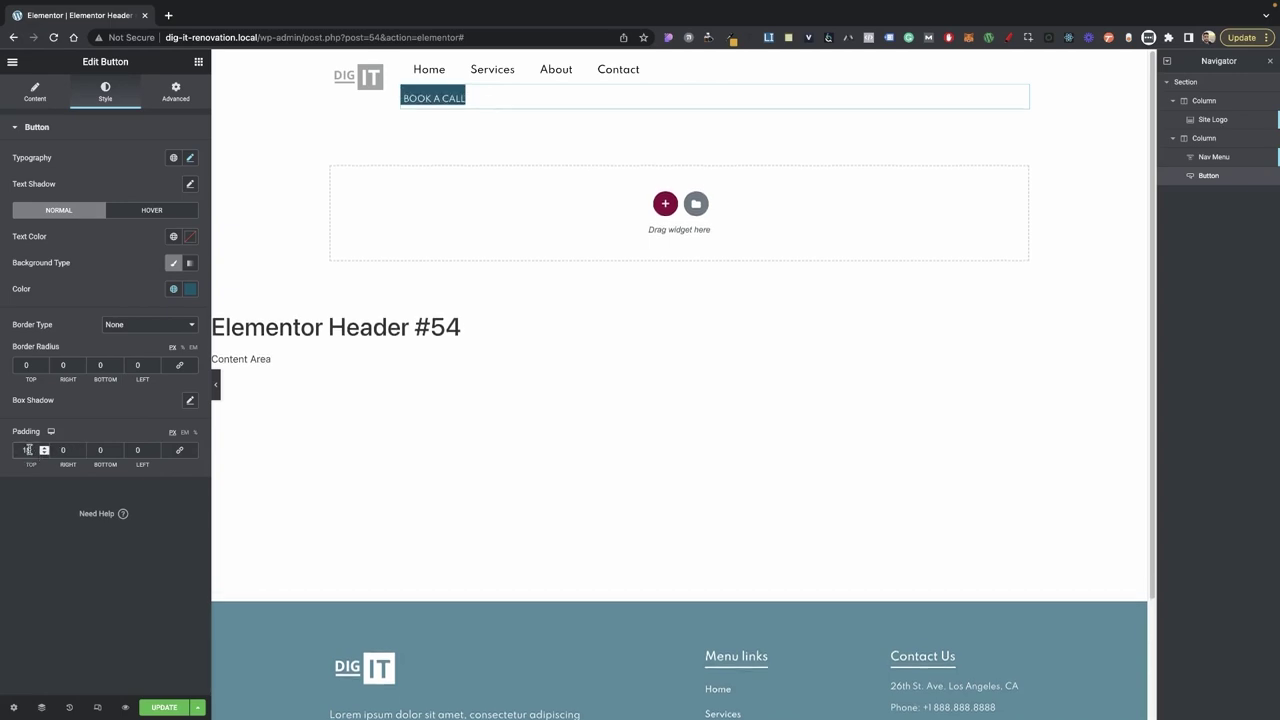
{"action": "key", "text": "Tab"}
{"action": "type", "text": "30"}
{"action": "key", "text": "Tab"}
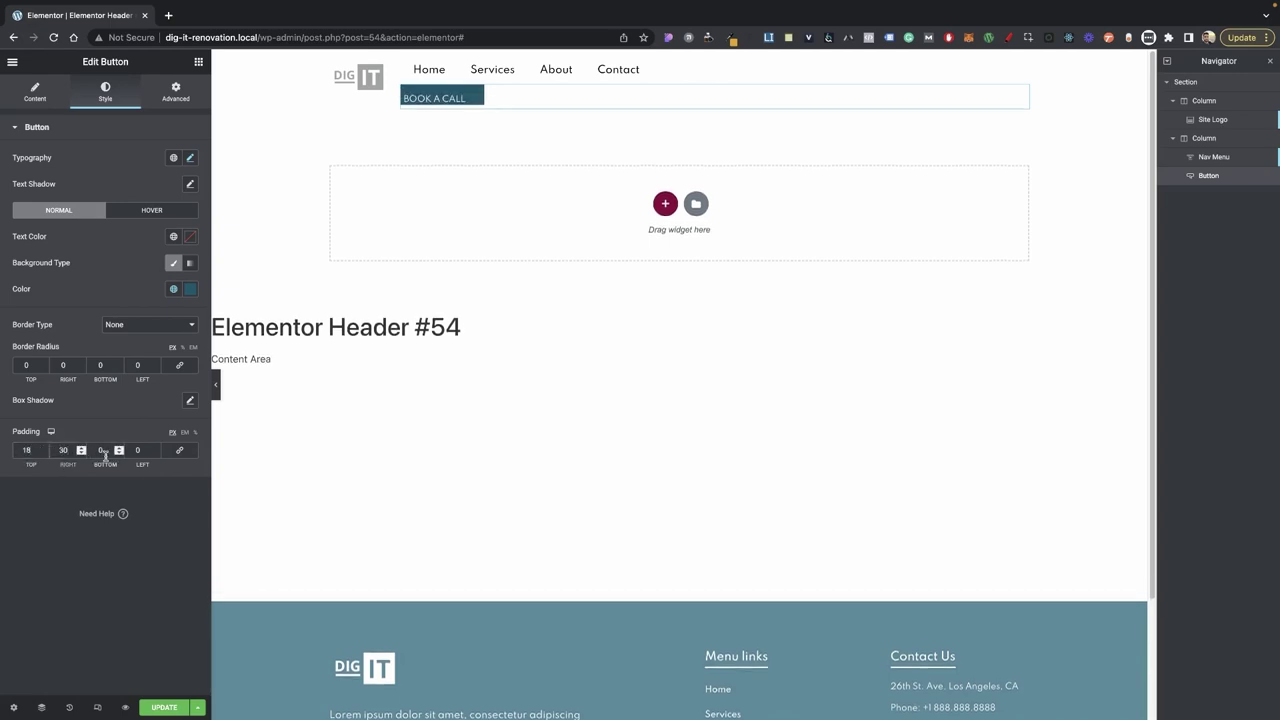
{"action": "type", "text": "18"}
{"action": "key", "text": "Tab"}
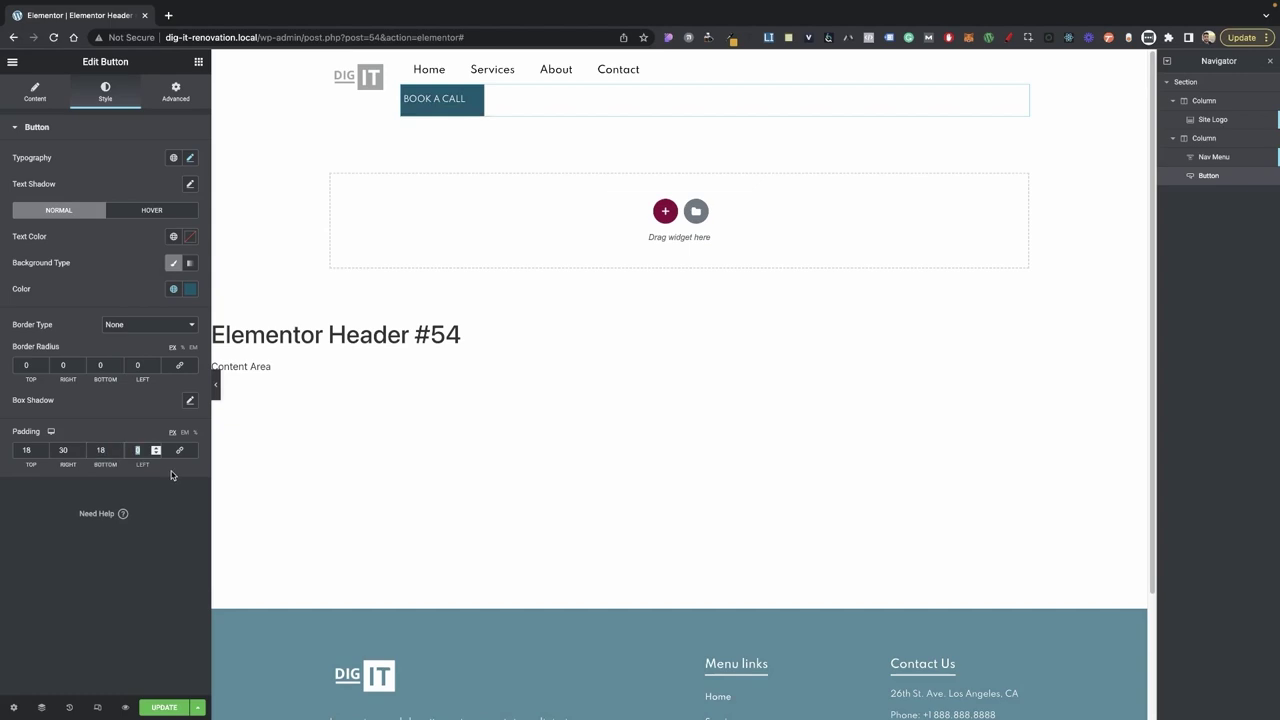
{"action": "type", "text": "30"}
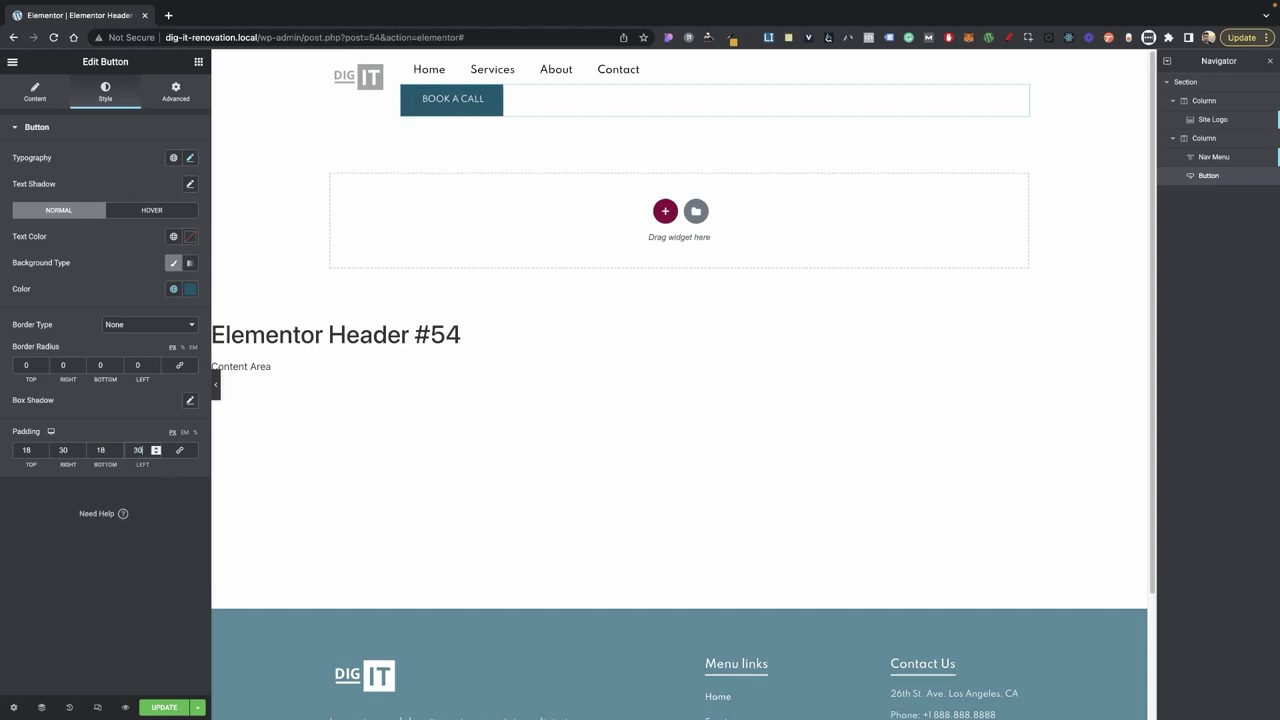
- Set the BOOK A CALL button's width to Inline (auto)
{"action": "left_click", "coordinate": [175, 91]}
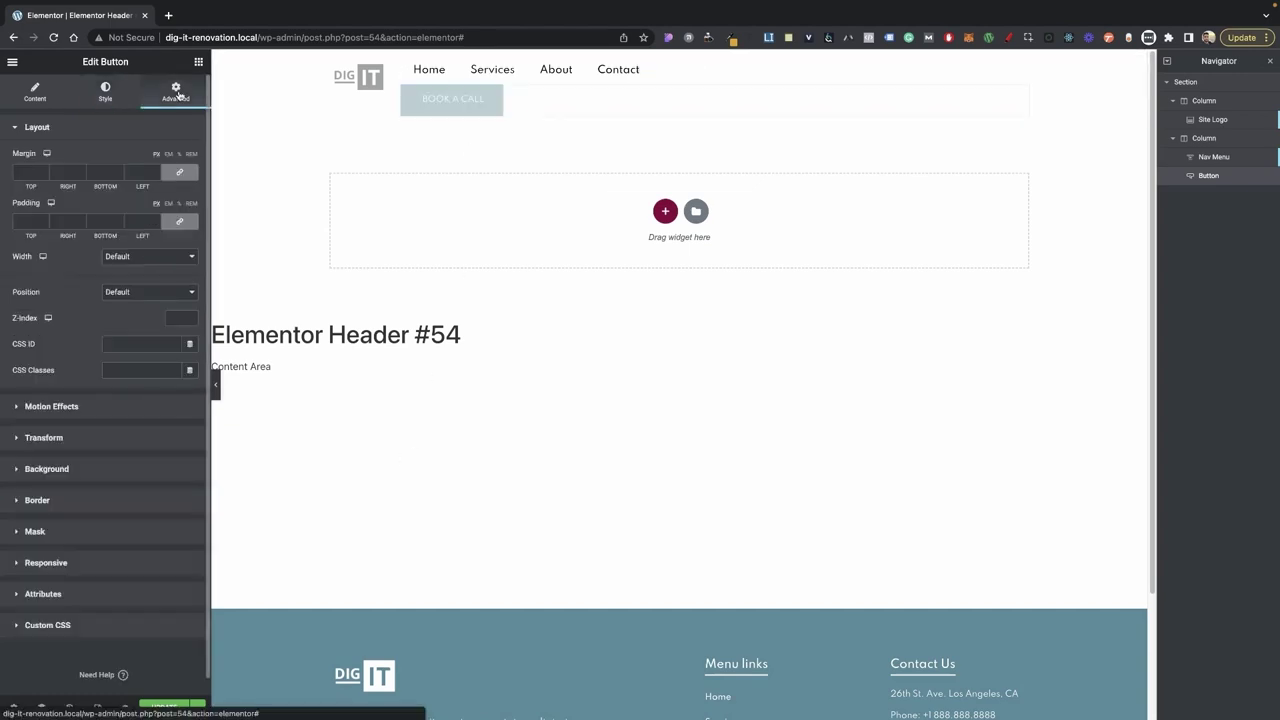
{"action": "left_click", "coordinate": [116, 258]}
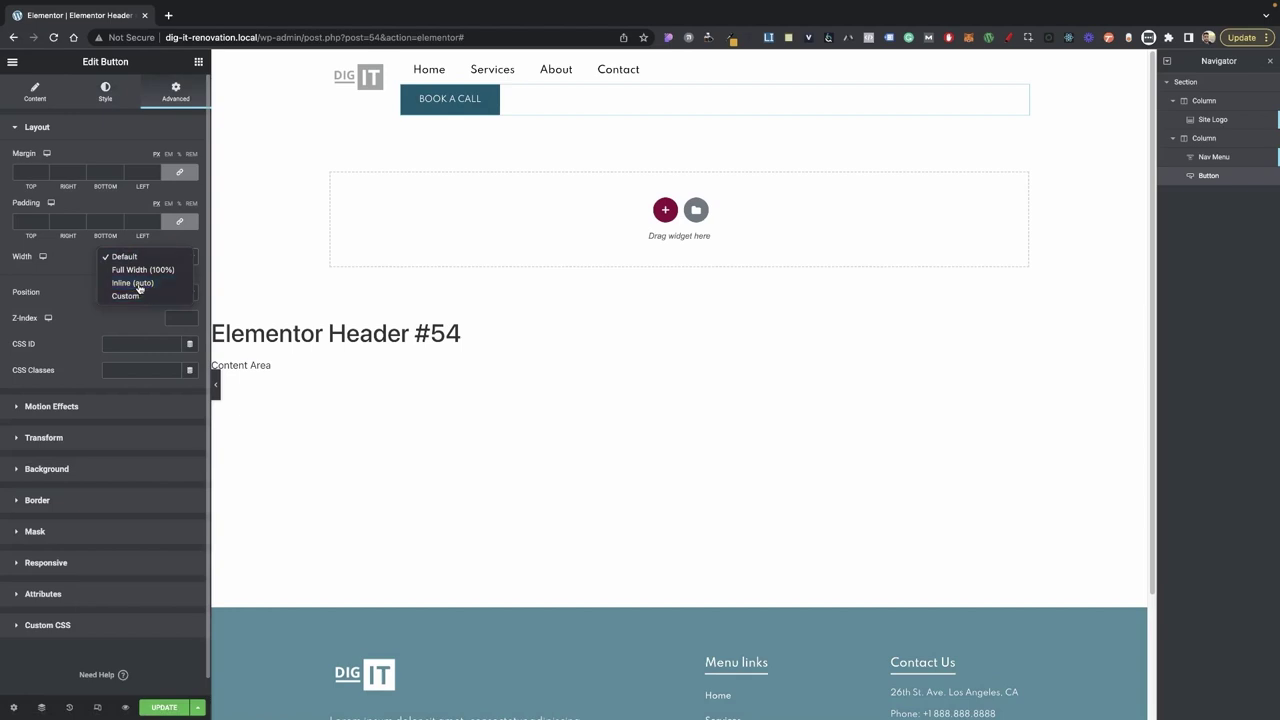
{"action": "left_click", "coordinate": [122, 279]}
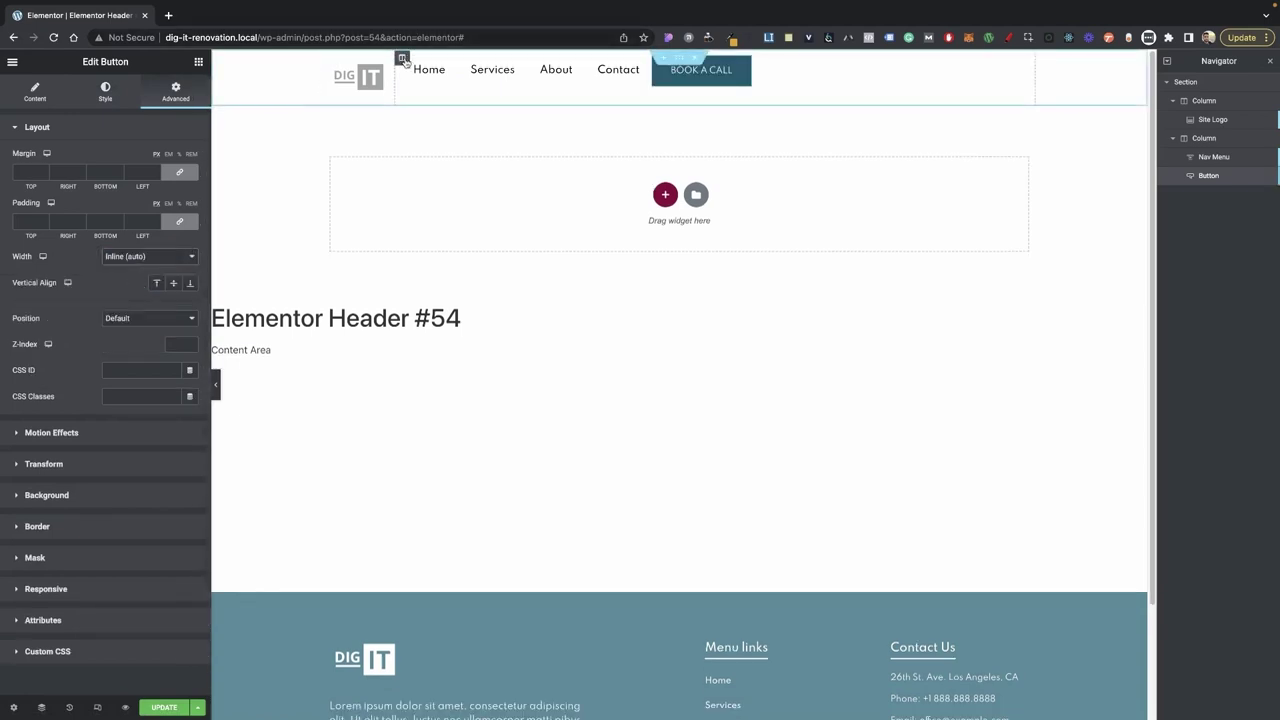
- Align the right column's contents Middle vertically and End horizontally
{"action": "left_click", "coordinate": [401, 59]}
{"action": "left_click", "coordinate": [130, 185]}
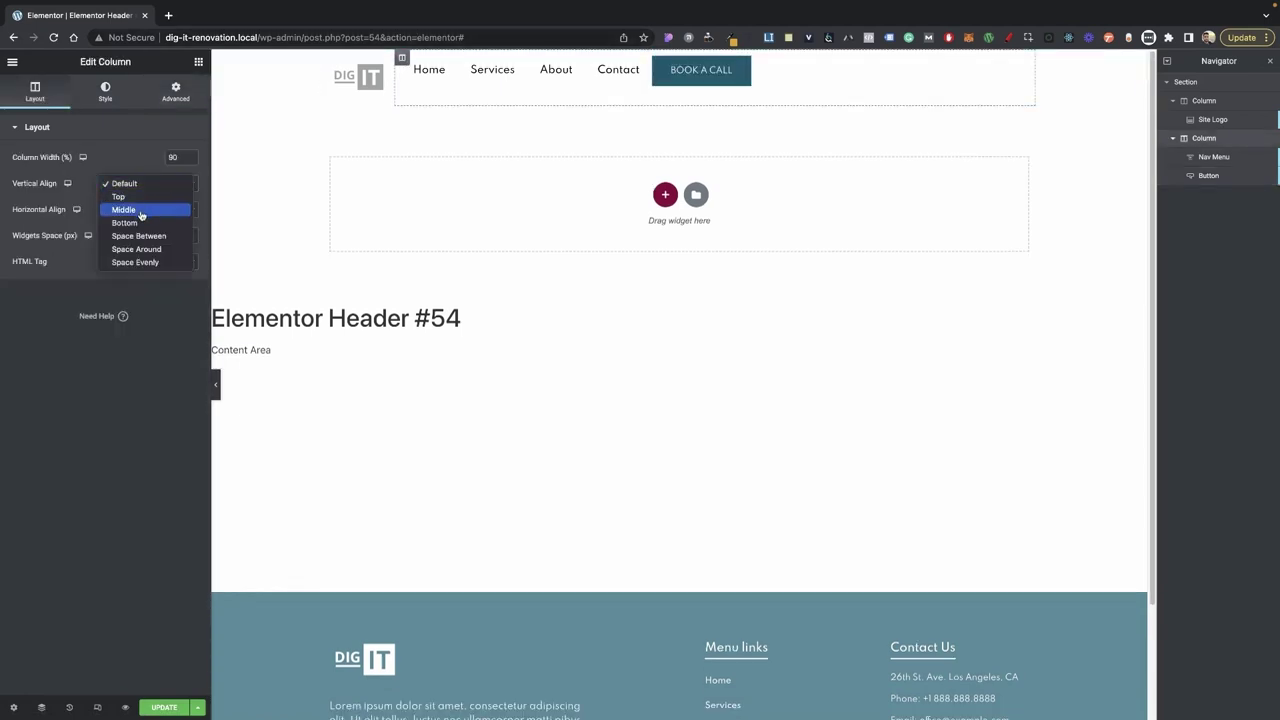
{"action": "left_click", "coordinate": [141, 212]}
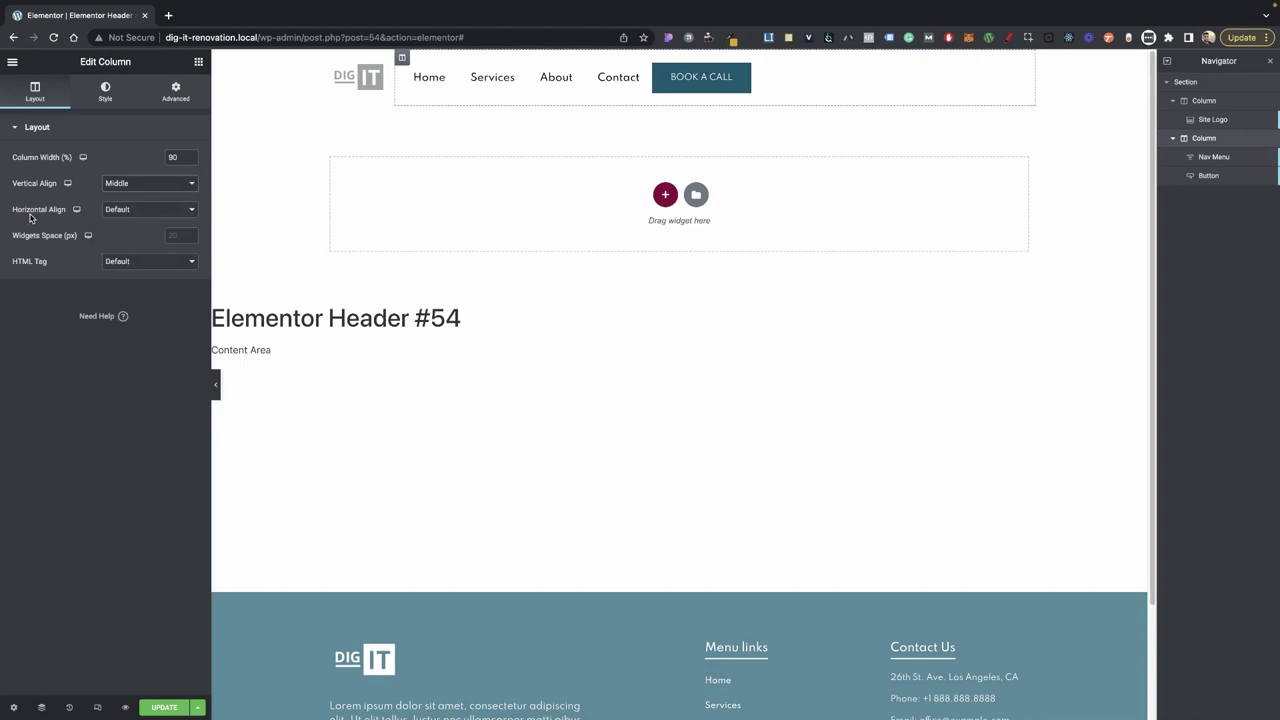
{"action": "left_click", "coordinate": [124, 211]}
{"action": "left_click", "coordinate": [120, 249]}
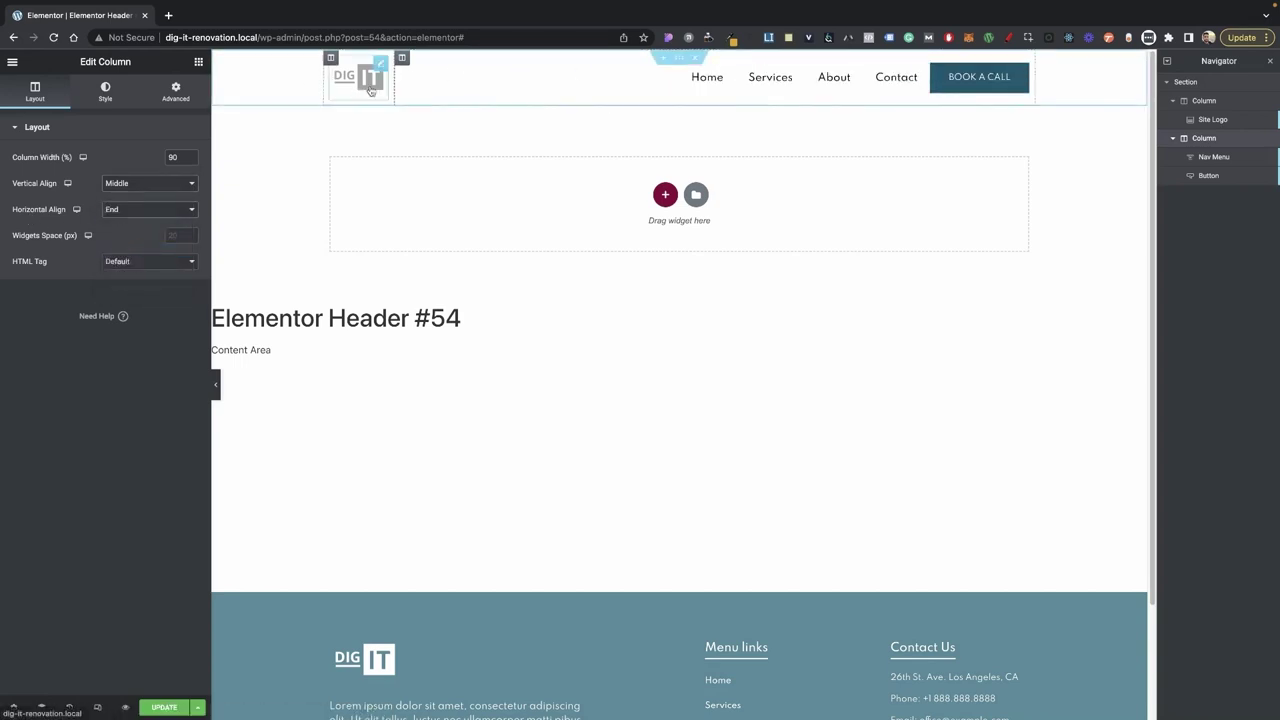
{"action": "left_click_drag", "start_coordinate": [211, 362], "coordinate": [257, 272]}
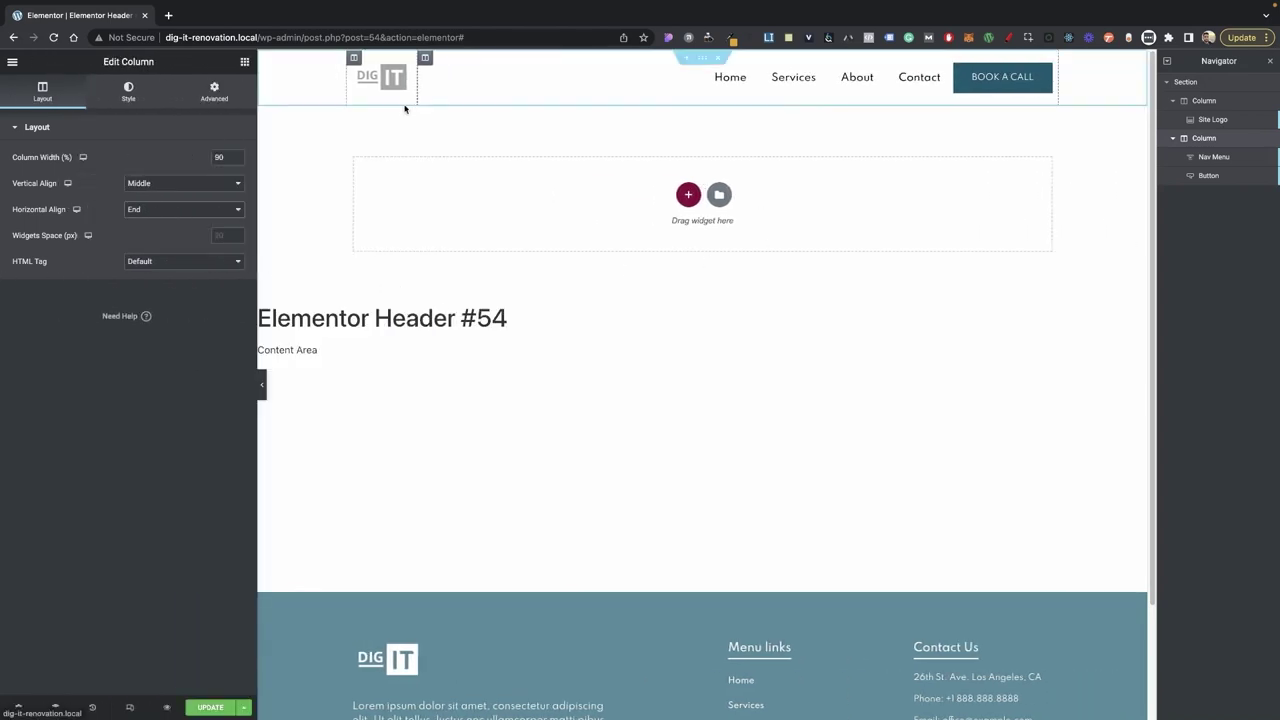
{"action": "left_click", "coordinate": [244, 63]}
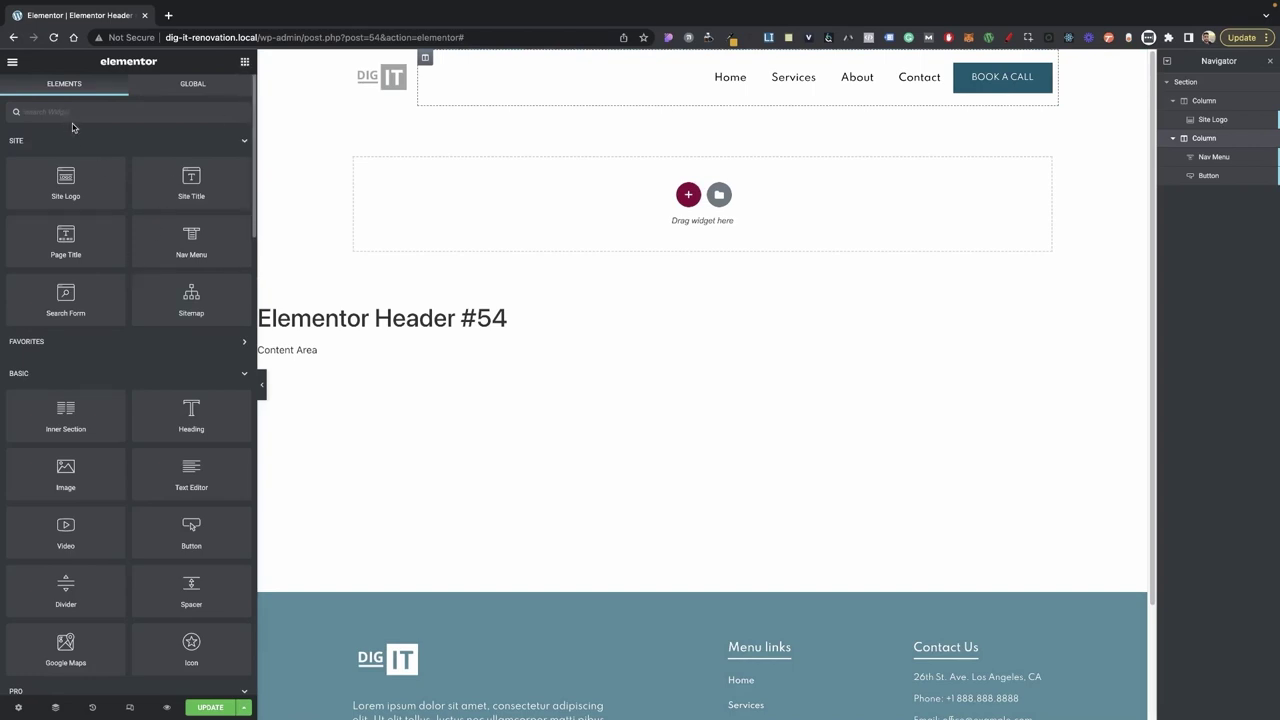
- Add an Icon widget under the DIG IT logo using the uploaded menu-icon.svg
{"action": "type", "text": "icon"}
{"action": "left_click_drag", "start_coordinate": [65, 152], "coordinate": [388, 95]}
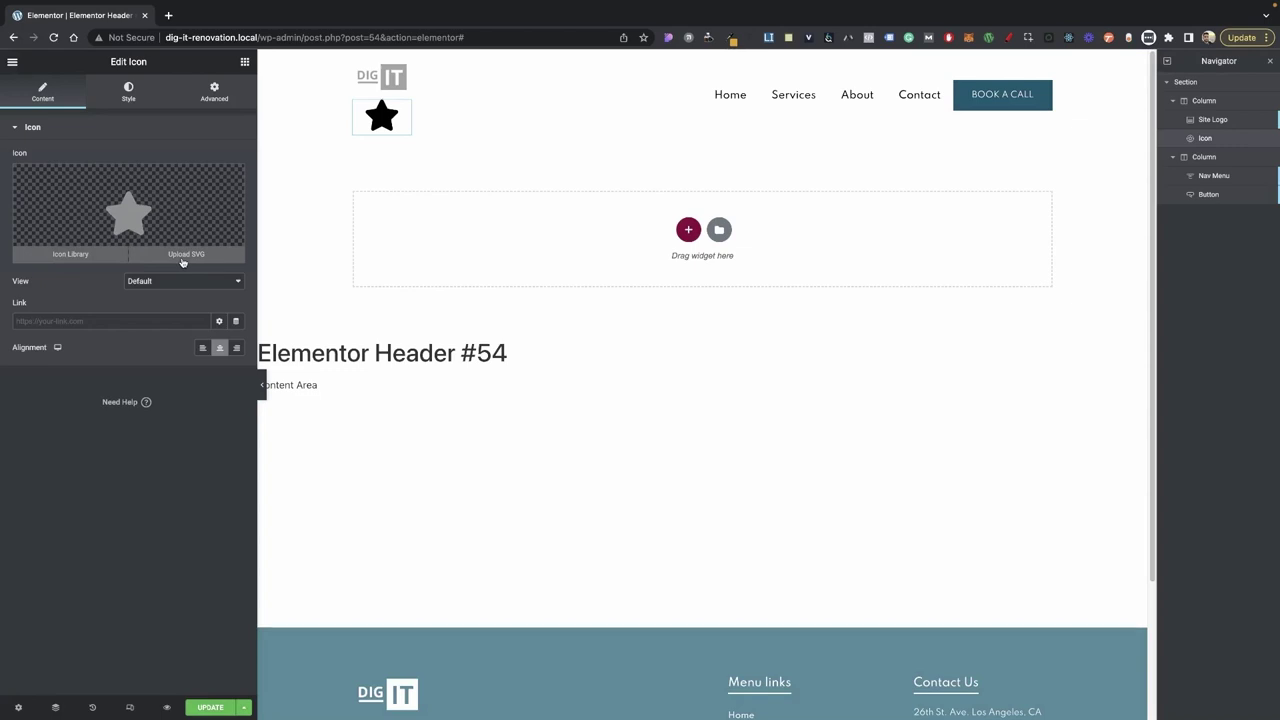
{"action": "left_click", "coordinate": [194, 257]}
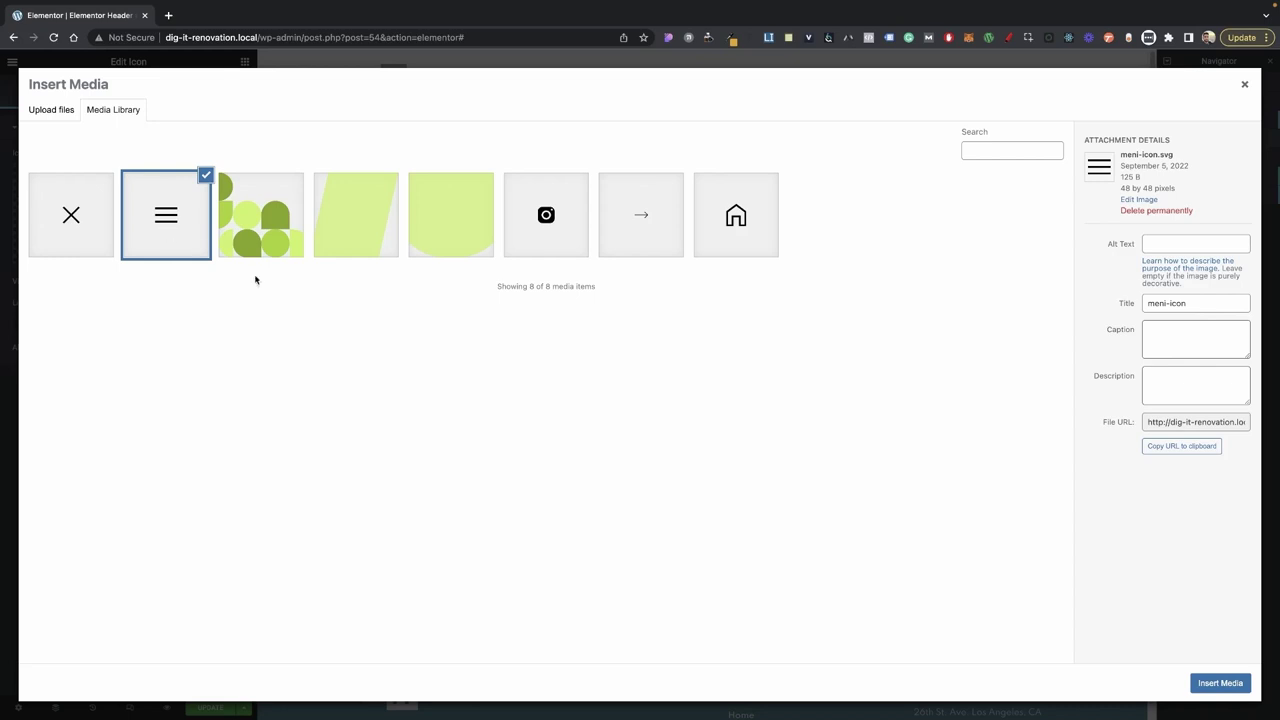
{"action": "left_click", "coordinate": [1221, 685]}
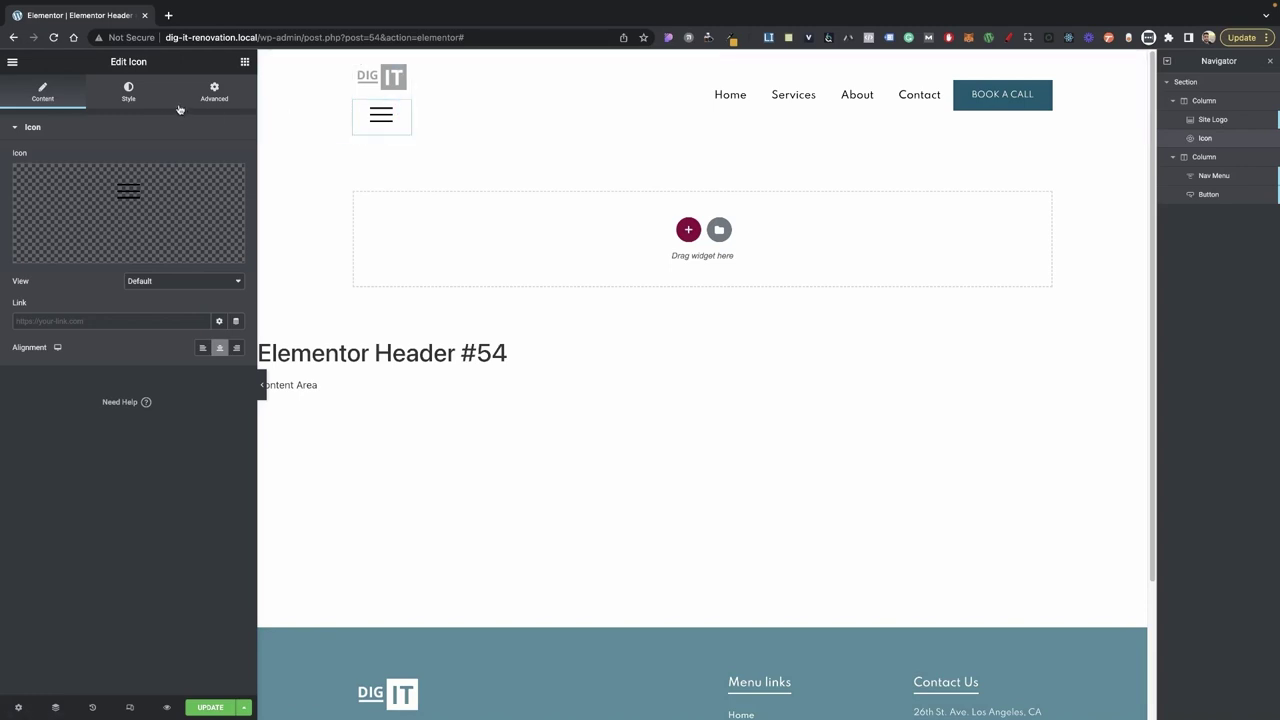
- Give the icon, nav menu and button the CSS classes nav-icon, nav-menu and nav-btn
{"action": "left_click", "coordinate": [208, 97]}
{"action": "left_click", "coordinate": [170, 369]}
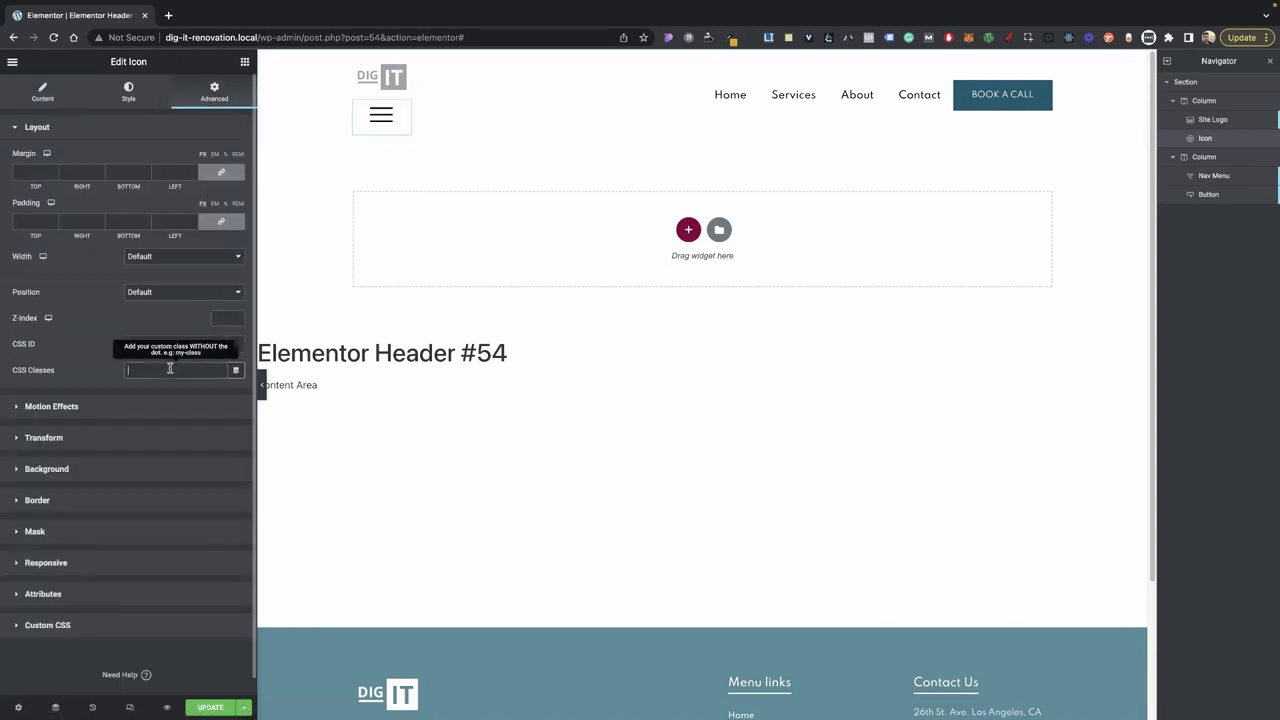
{"action": "type", "text": "nav-icon"}
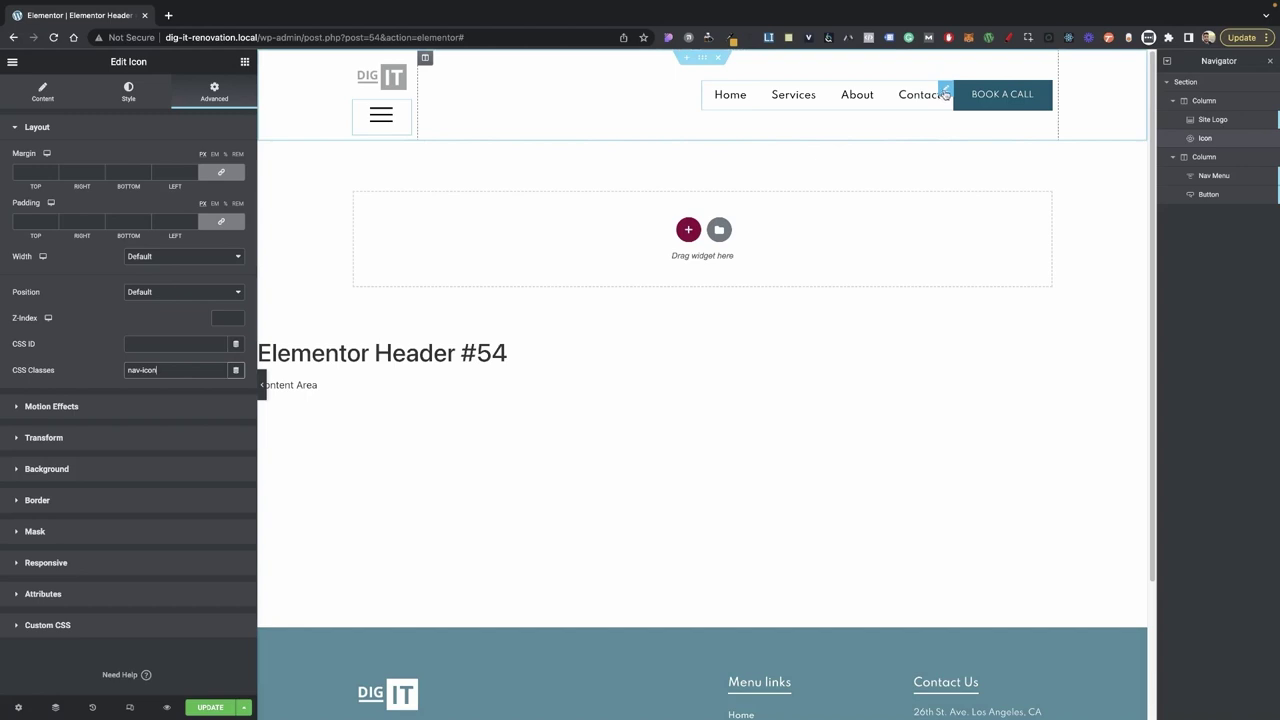
{"action": "left_click", "coordinate": [946, 93]}
{"action": "left_click", "coordinate": [164, 397]}
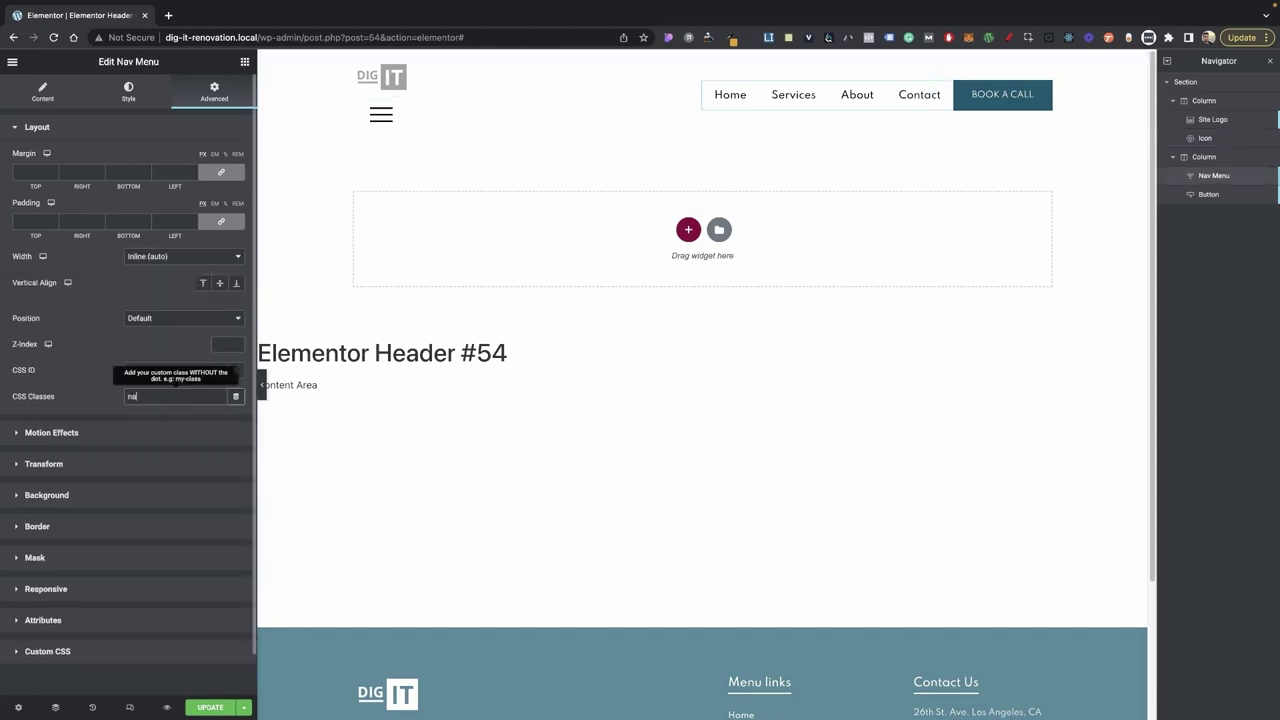
{"action": "type", "text": "nav-menu"}
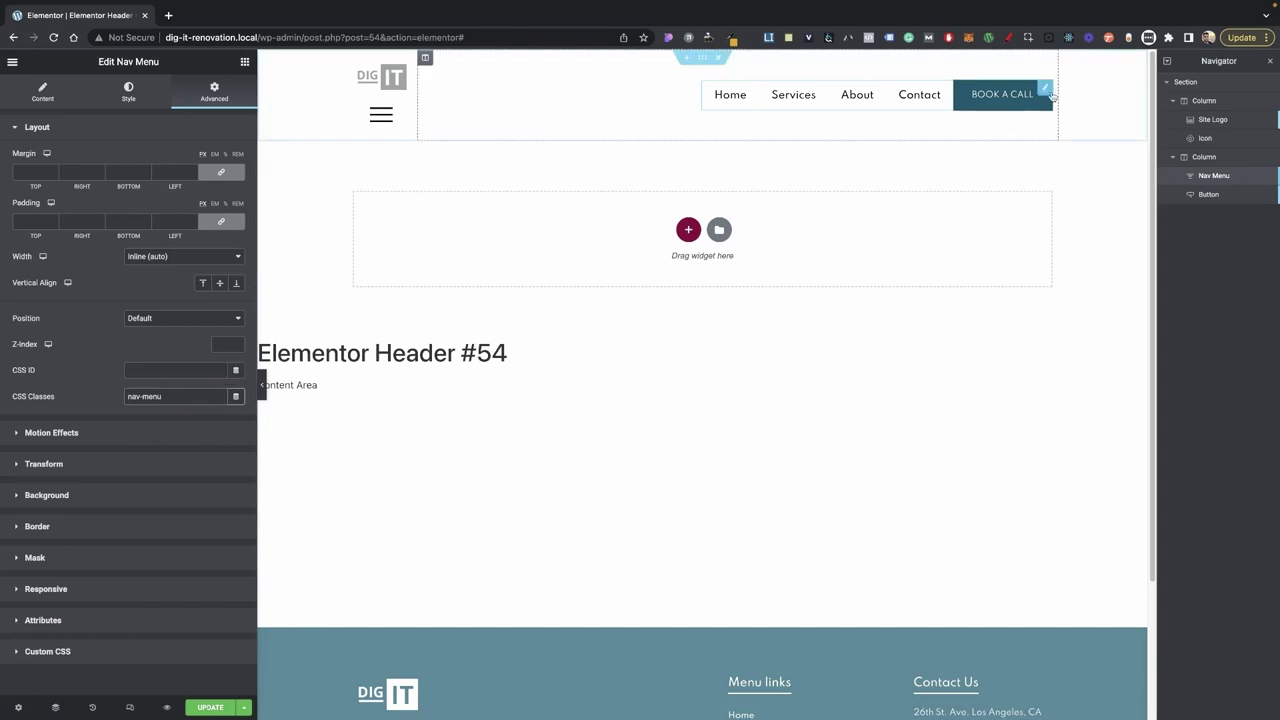
{"action": "left_click", "coordinate": [1002, 94]}
{"action": "left_click", "coordinate": [167, 396]}
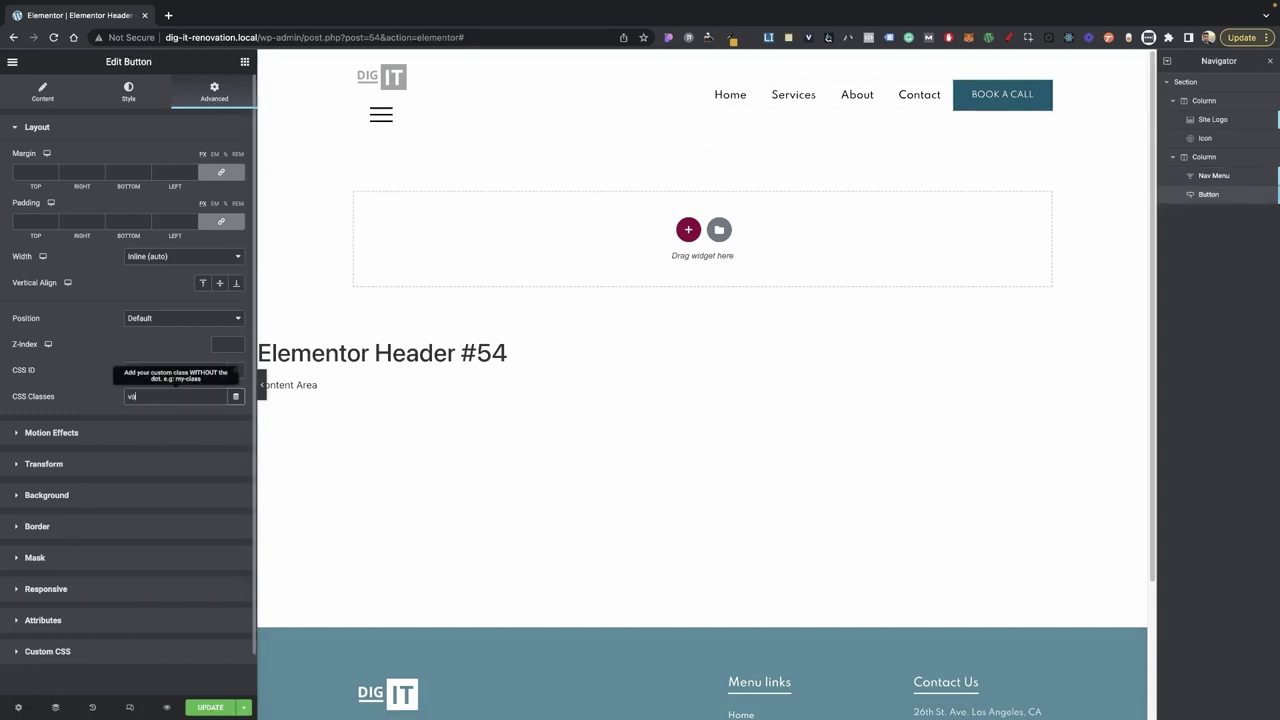
{"action": "type", "text": "nav-btn"}
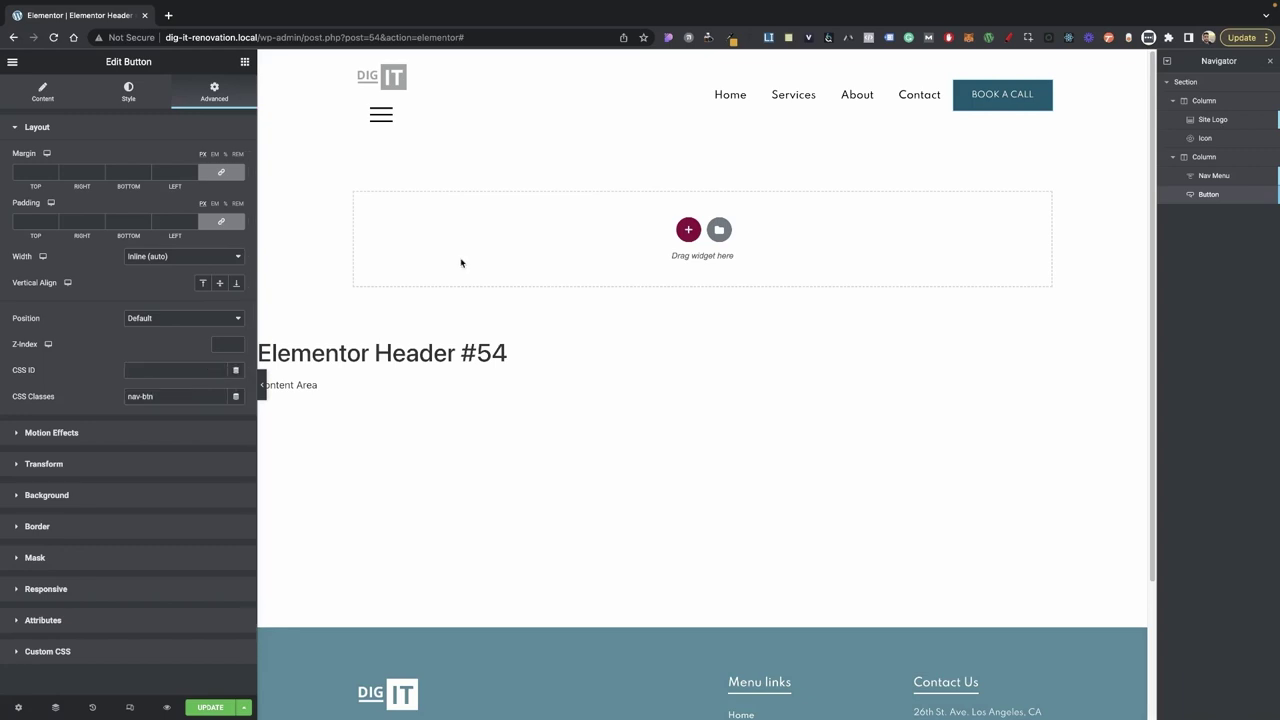
- Set the right column's CSS ID to nav-container
{"action": "left_click", "coordinate": [425, 59]}
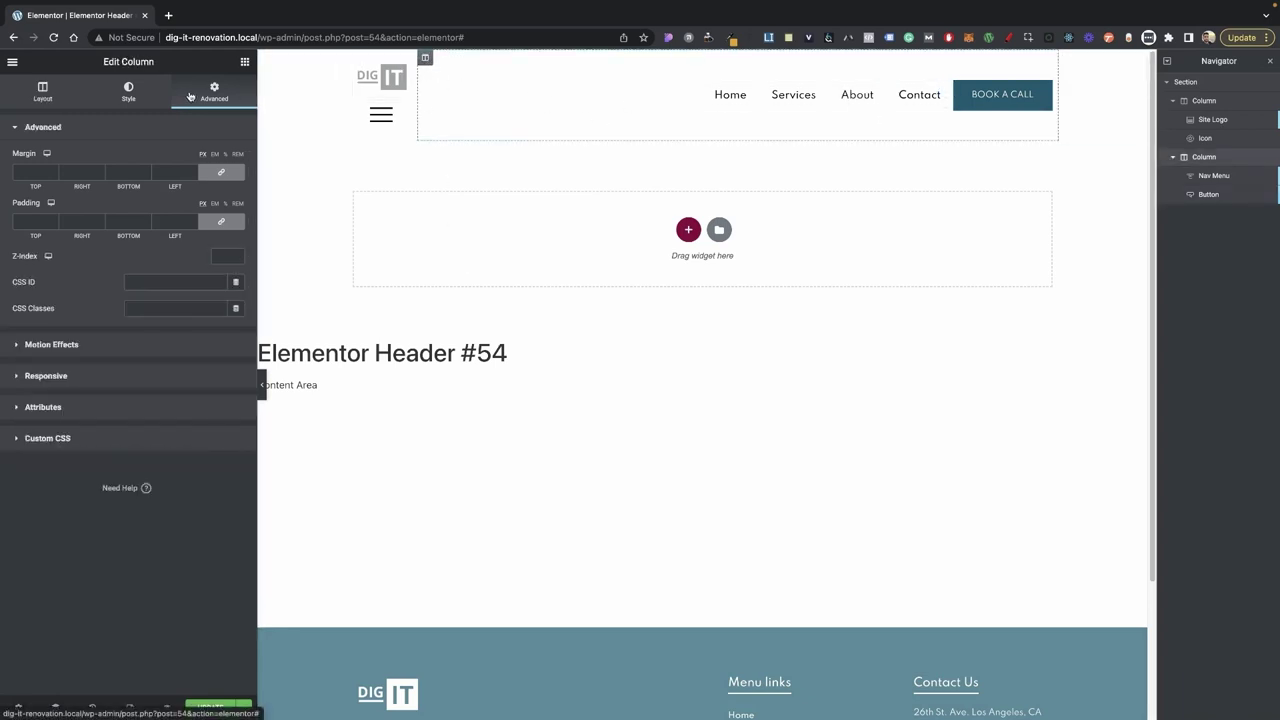
{"action": "left_click", "coordinate": [148, 276]}
{"action": "left_click", "coordinate": [145, 282]}
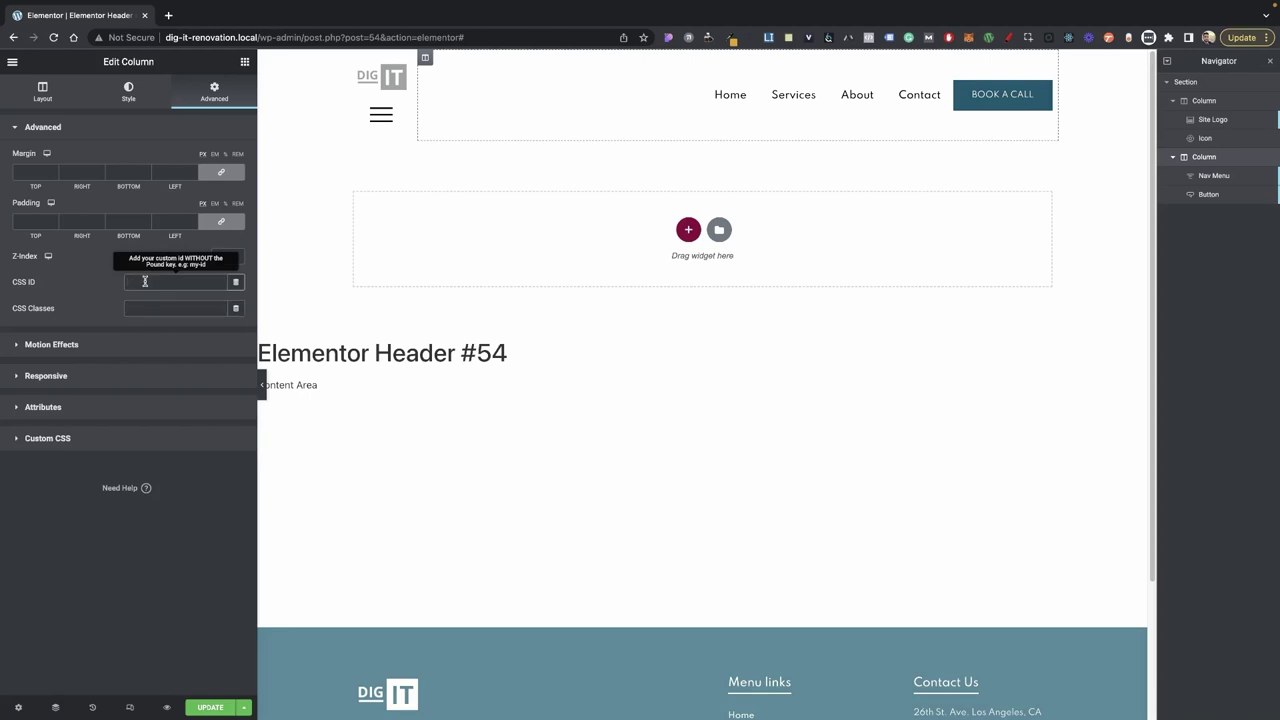
{"action": "type", "text": "nav-container"}
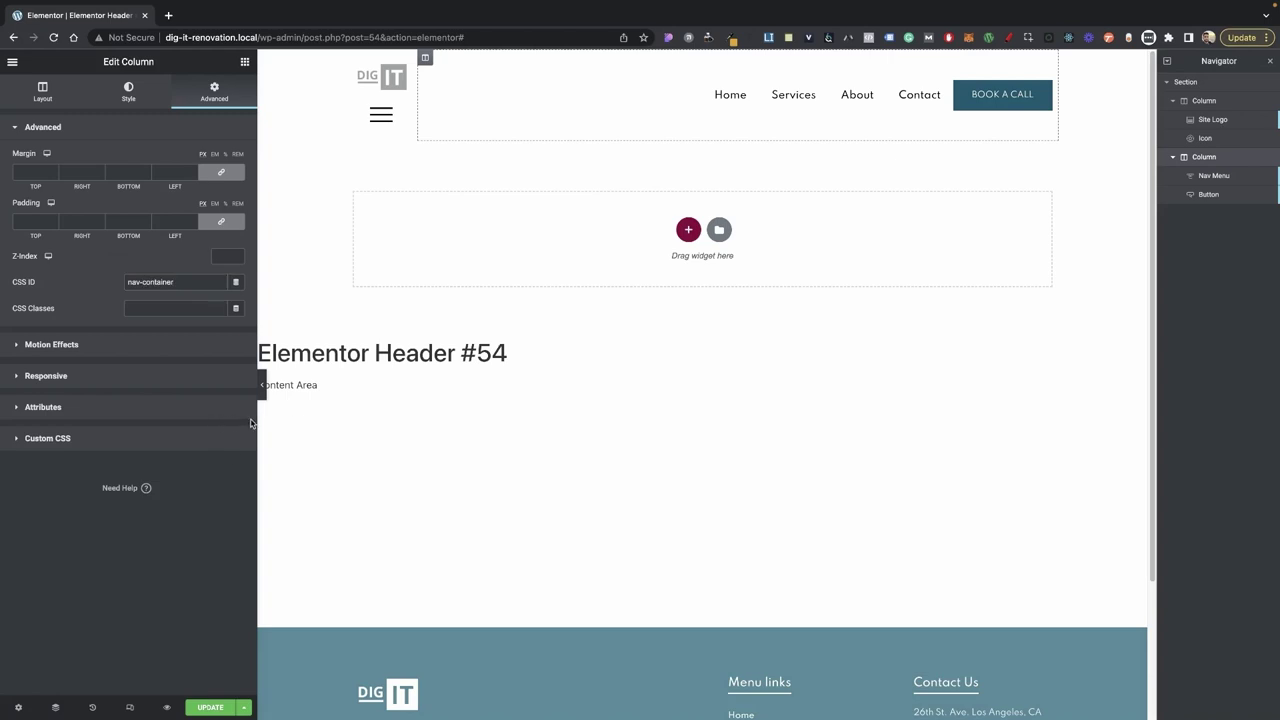
- Paste the responsive CSS into the header's Custom CSS, hiding #nav-container below 1024px
{"action": "left_click", "coordinate": [17, 708]}
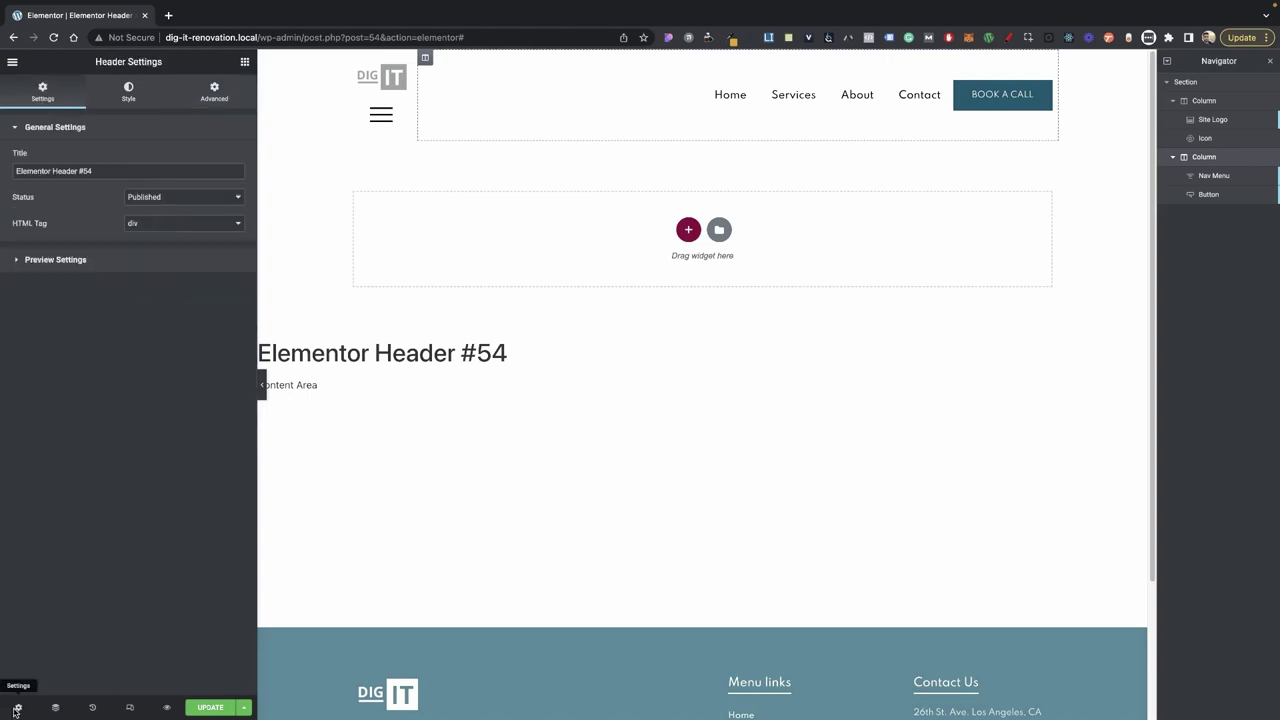
{"action": "left_click", "coordinate": [229, 104]}
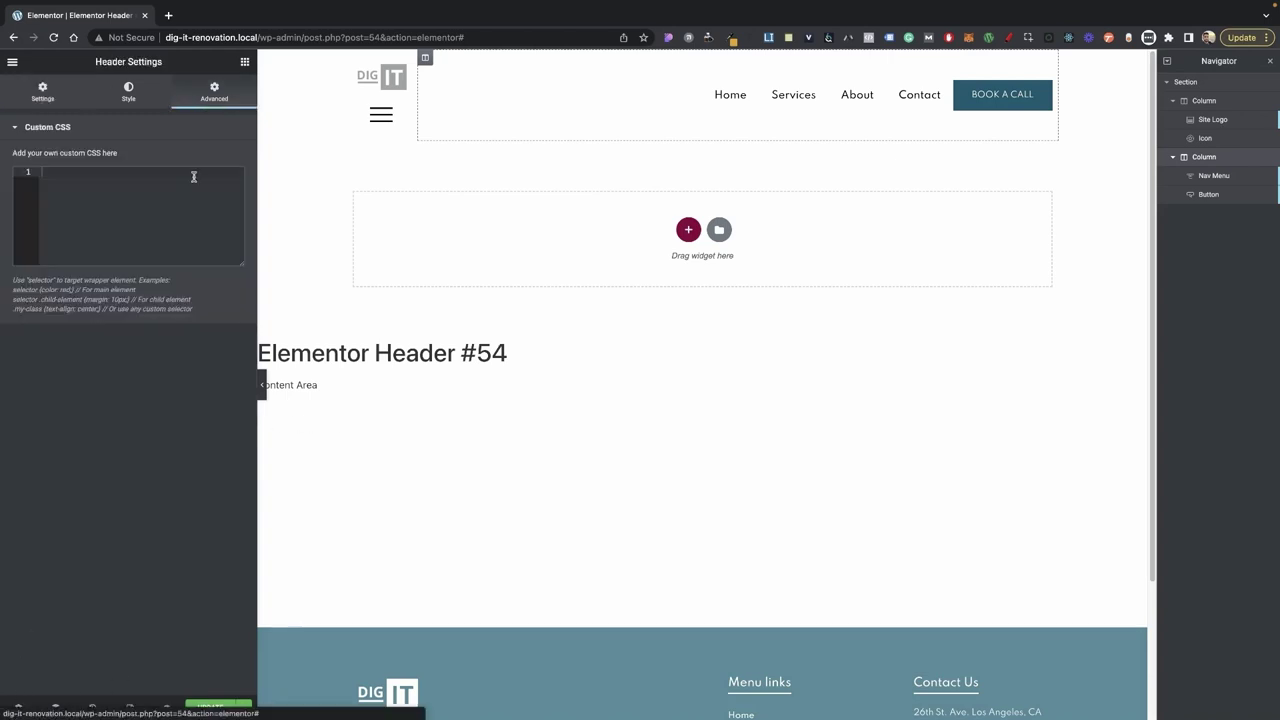
{"action": "left_click", "coordinate": [153, 190]}
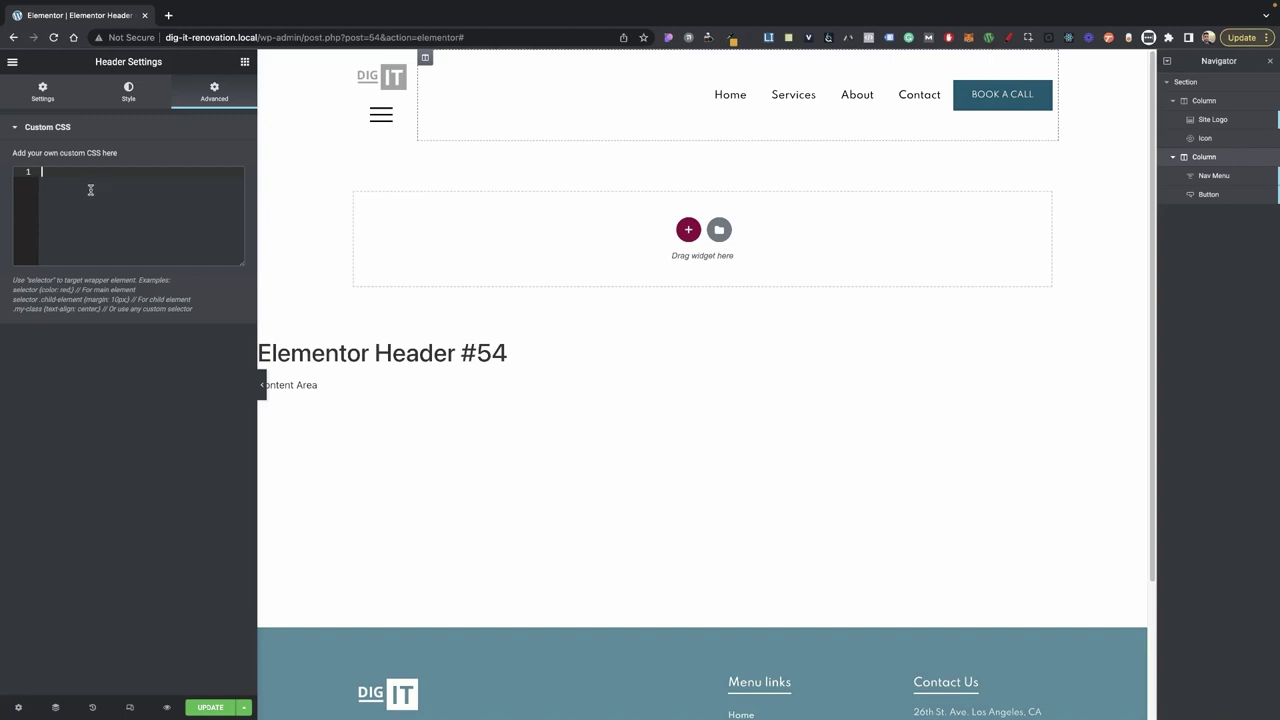
{"action": "key", "text": "ctrl+v"}
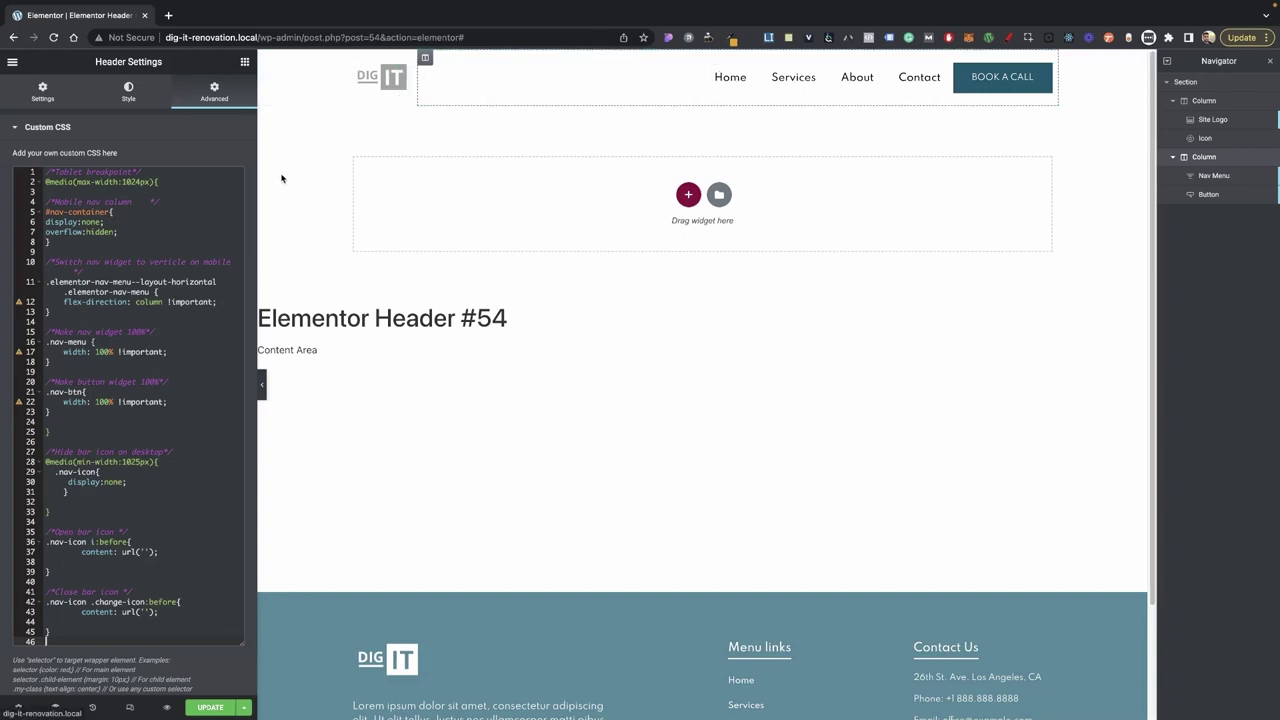
{"action": "left_click", "coordinate": [144, 241]}
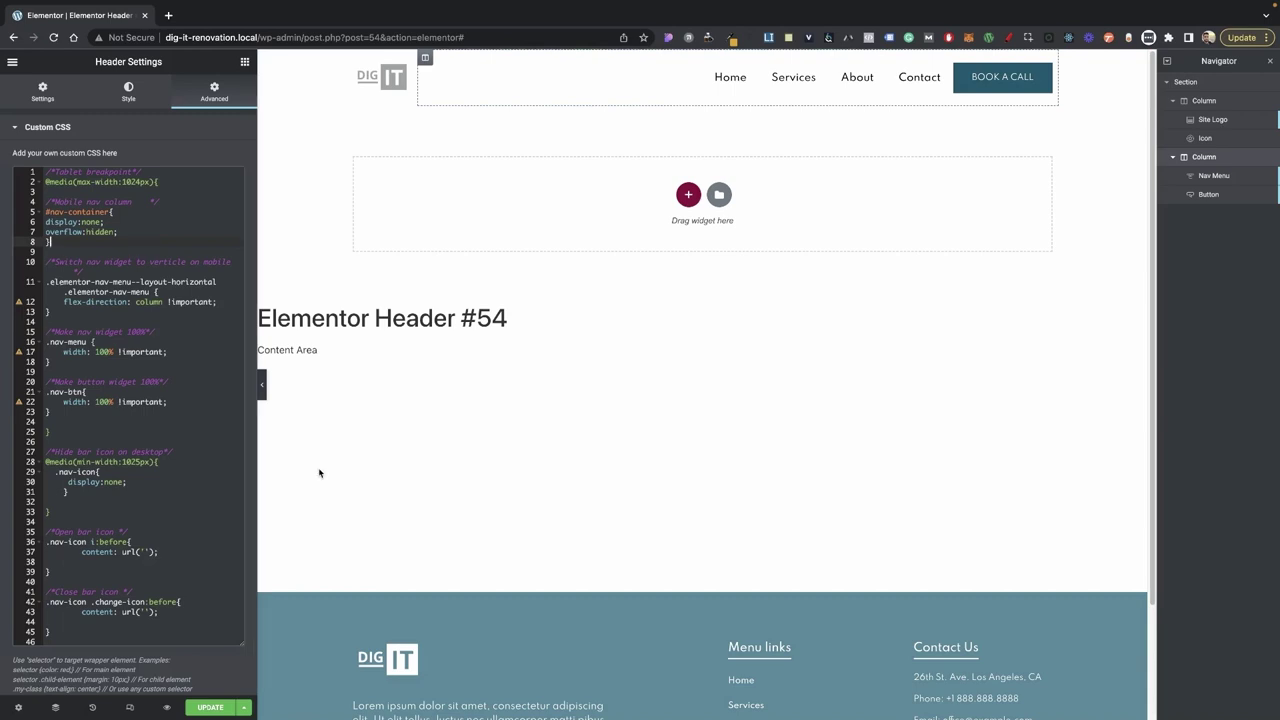
{"action": "left_click", "coordinate": [130, 708]}
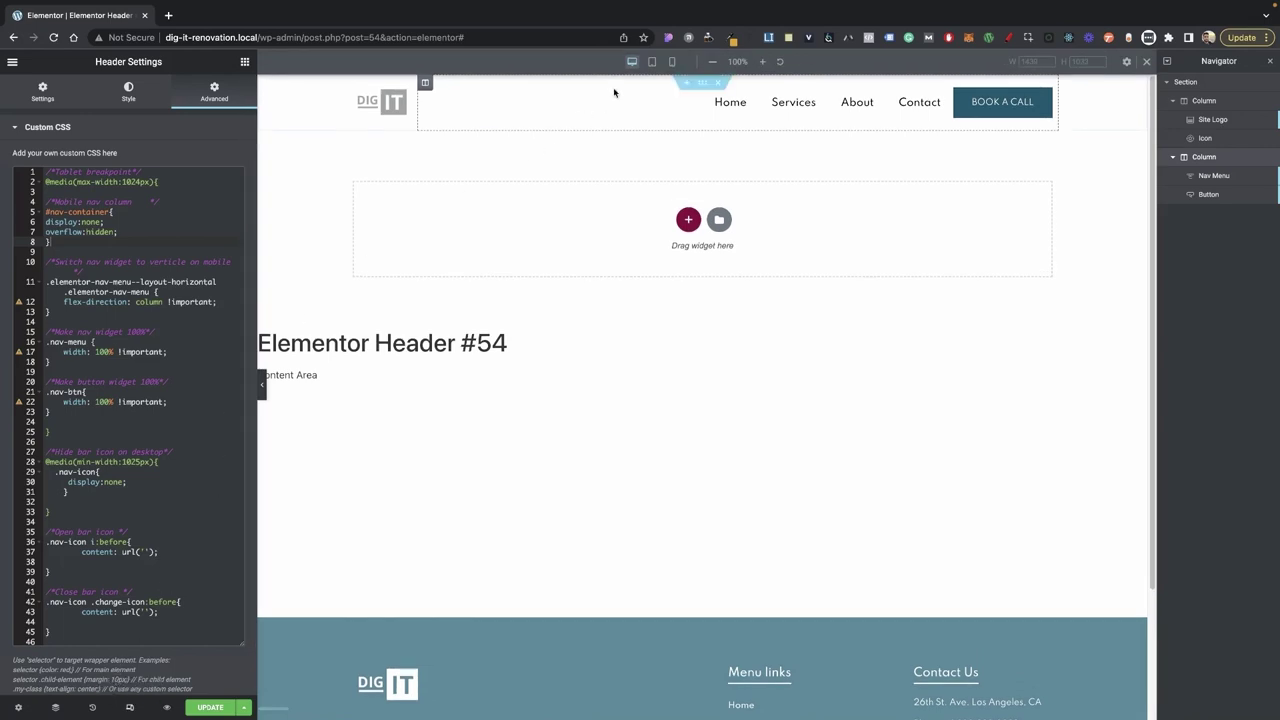
- In Tablet view, set the logo column's width to 100%
{"action": "left_click", "coordinate": [652, 62]}
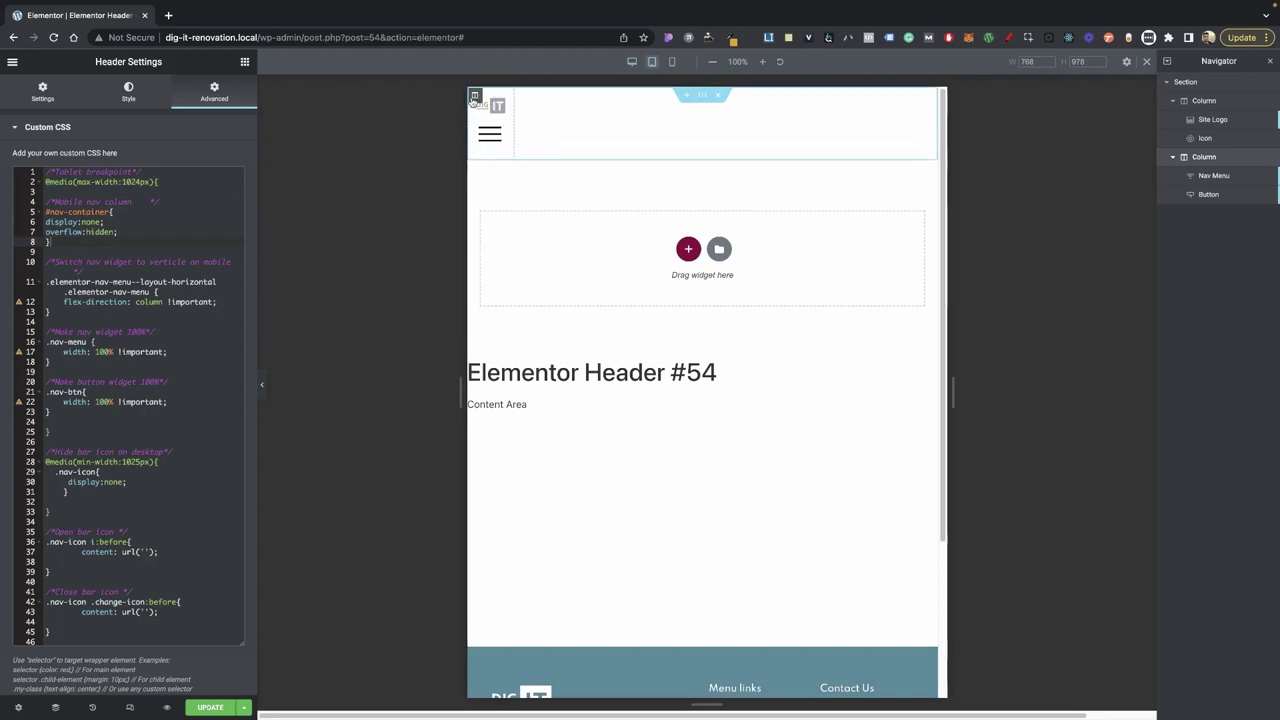
{"action": "left_click", "coordinate": [475, 96]}
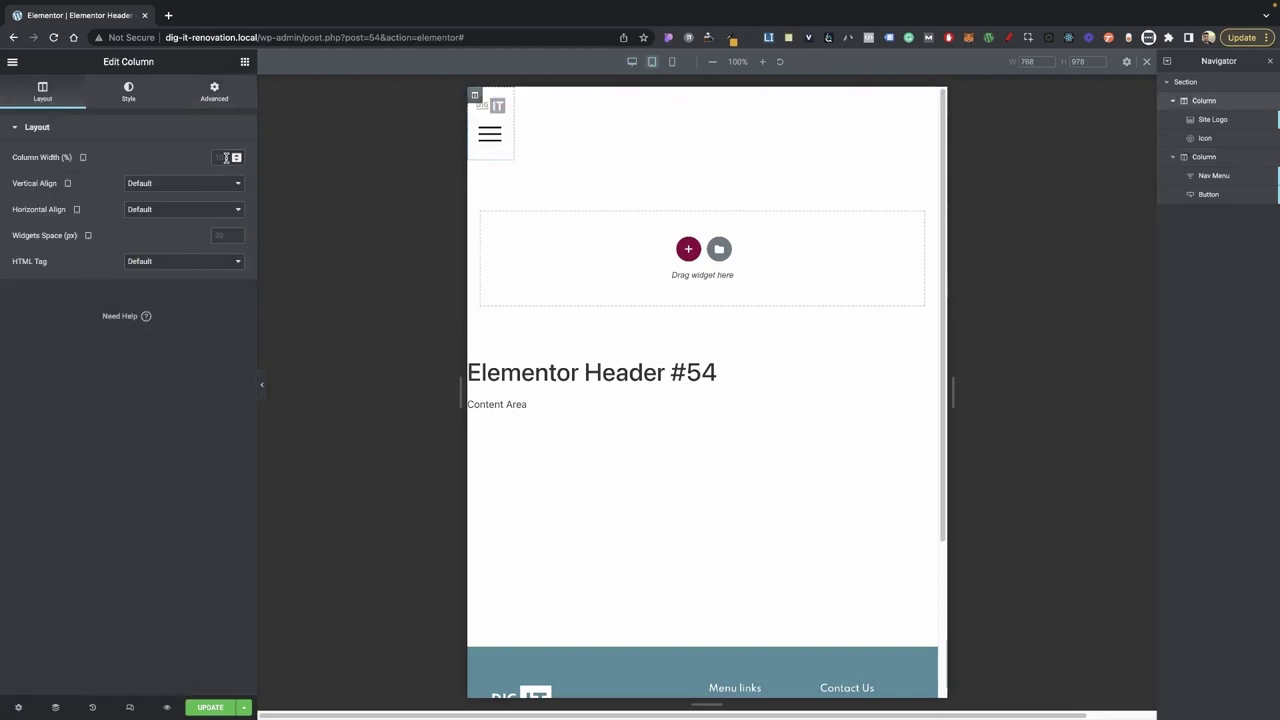
{"action": "type", "text": "100"}
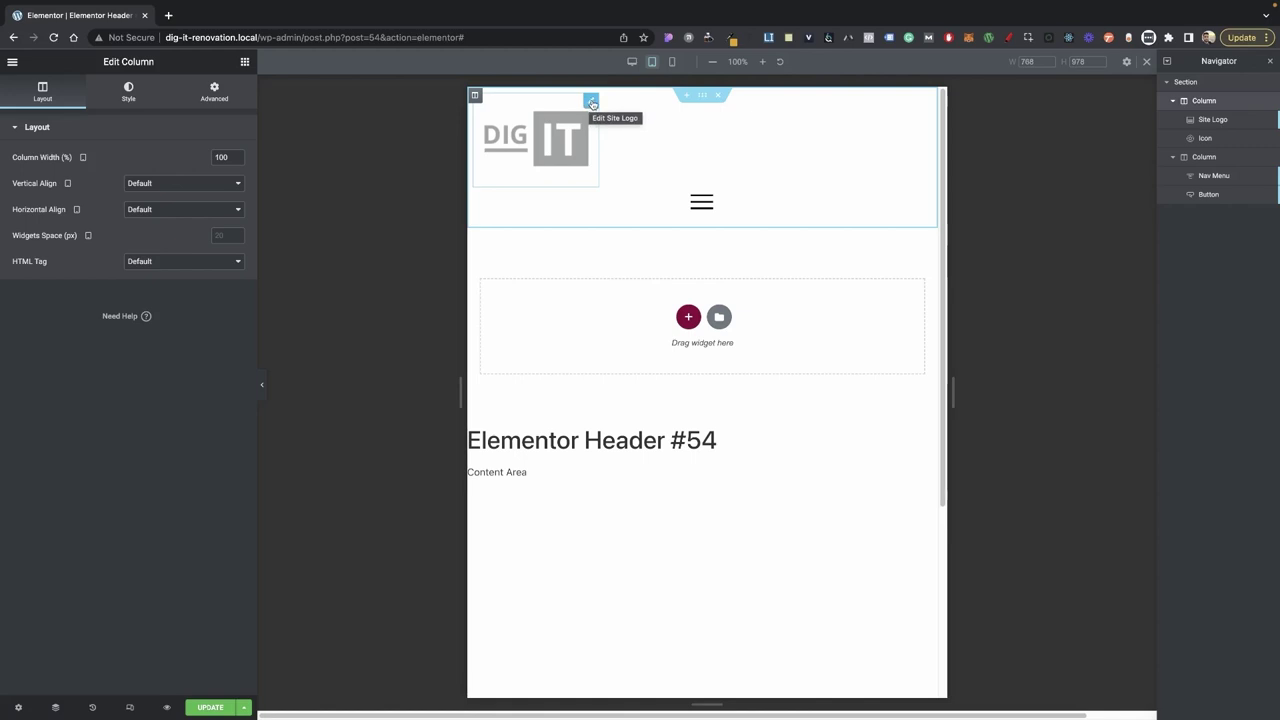
- Give the Site Logo a custom width of 80 on tablet
{"action": "left_click", "coordinate": [591, 103]}
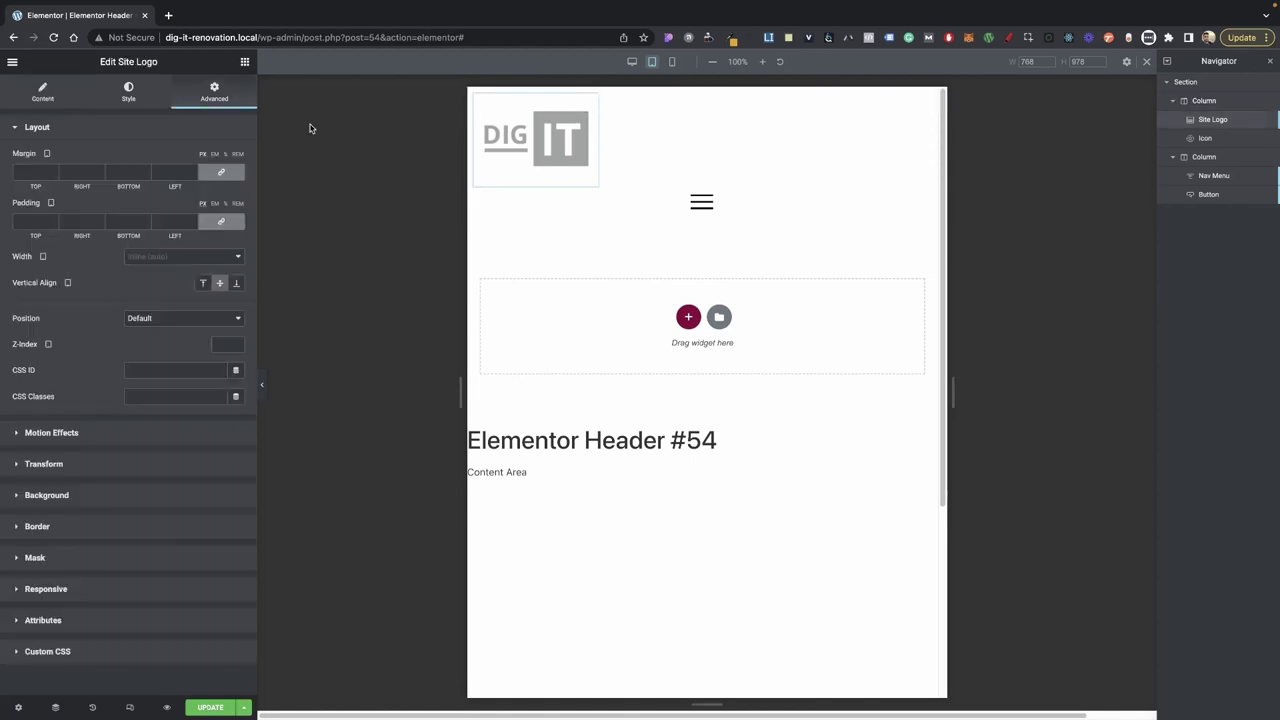
{"action": "left_click", "coordinate": [127, 259]}
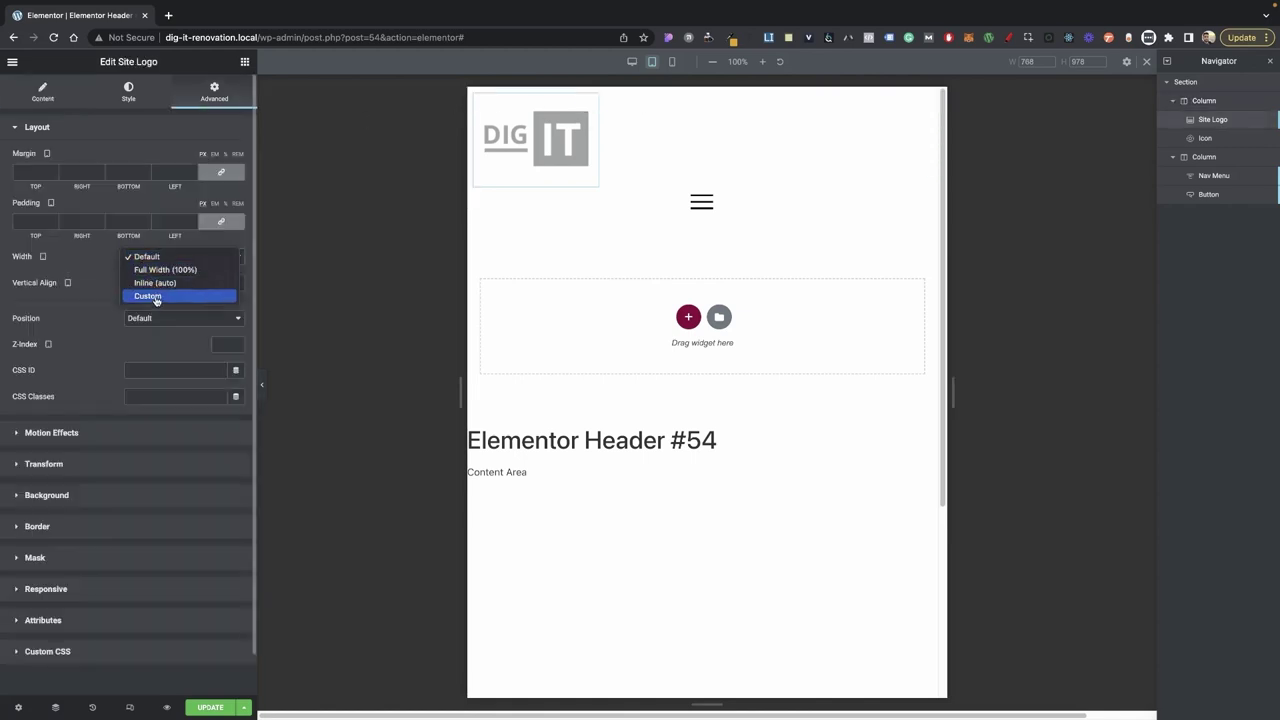
{"action": "left_click", "coordinate": [155, 296]}
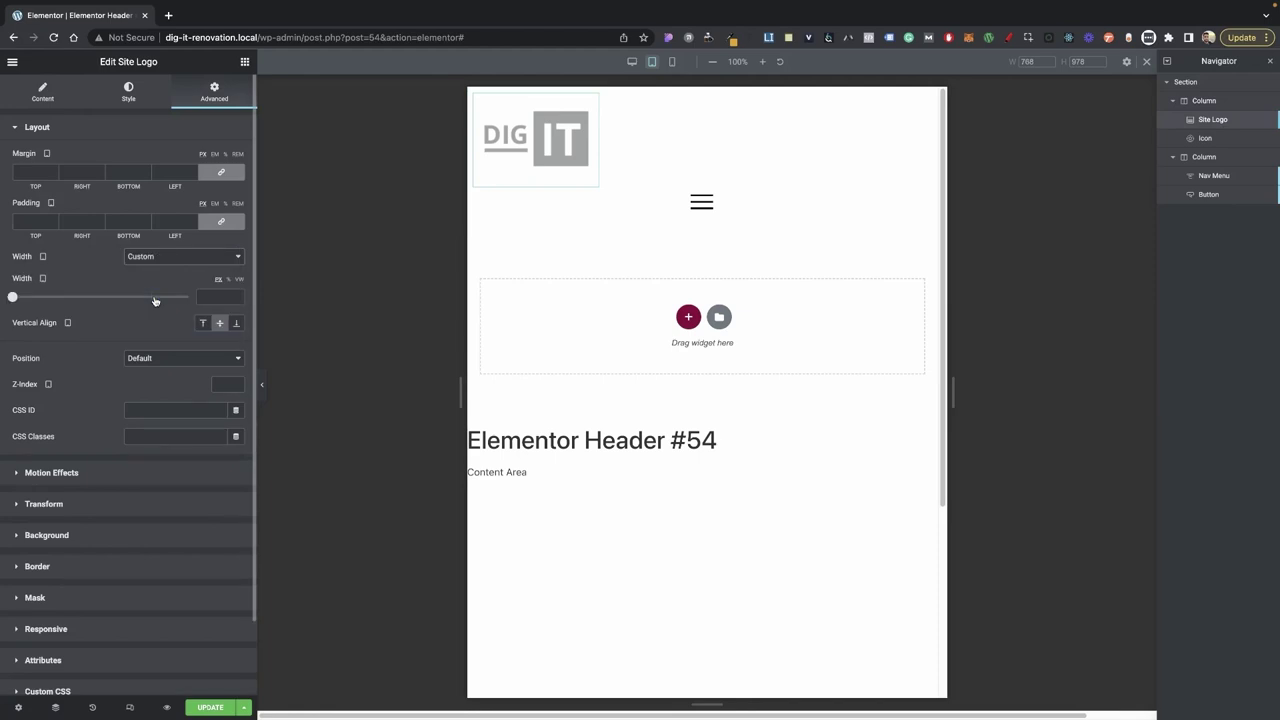
{"action": "left_click_drag", "start_coordinate": [14, 297], "coordinate": [27, 299]}
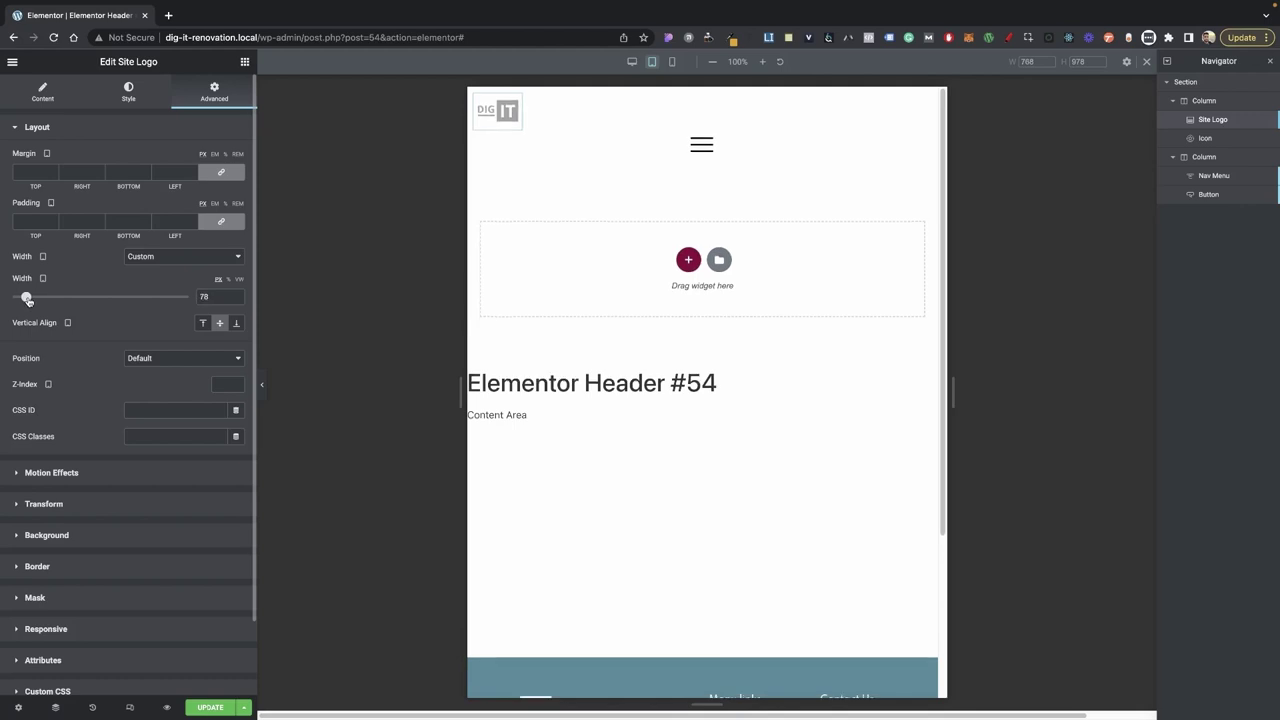
{"action": "left_click", "coordinate": [584, 155]}
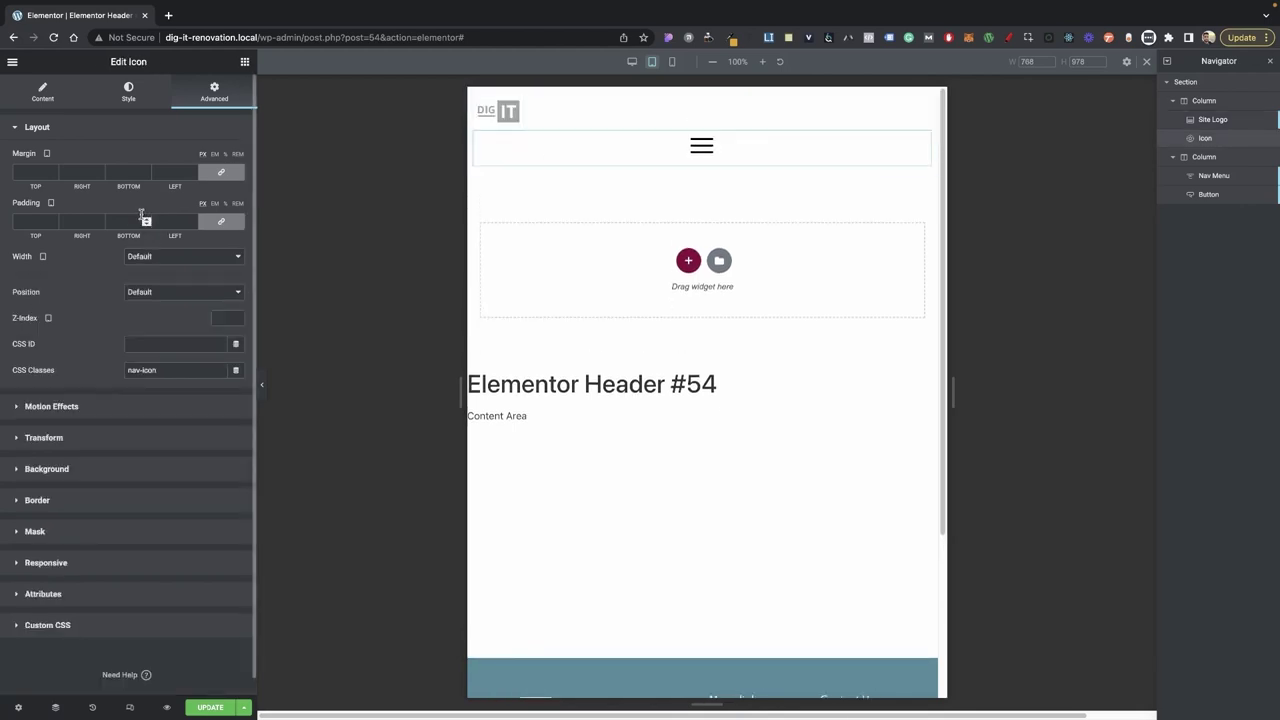
- Set the hamburger icon to Inline (auto) width on tablet and desktop, vertically centred
{"action": "left_click", "coordinate": [150, 258]}
{"action": "left_click", "coordinate": [152, 283]}
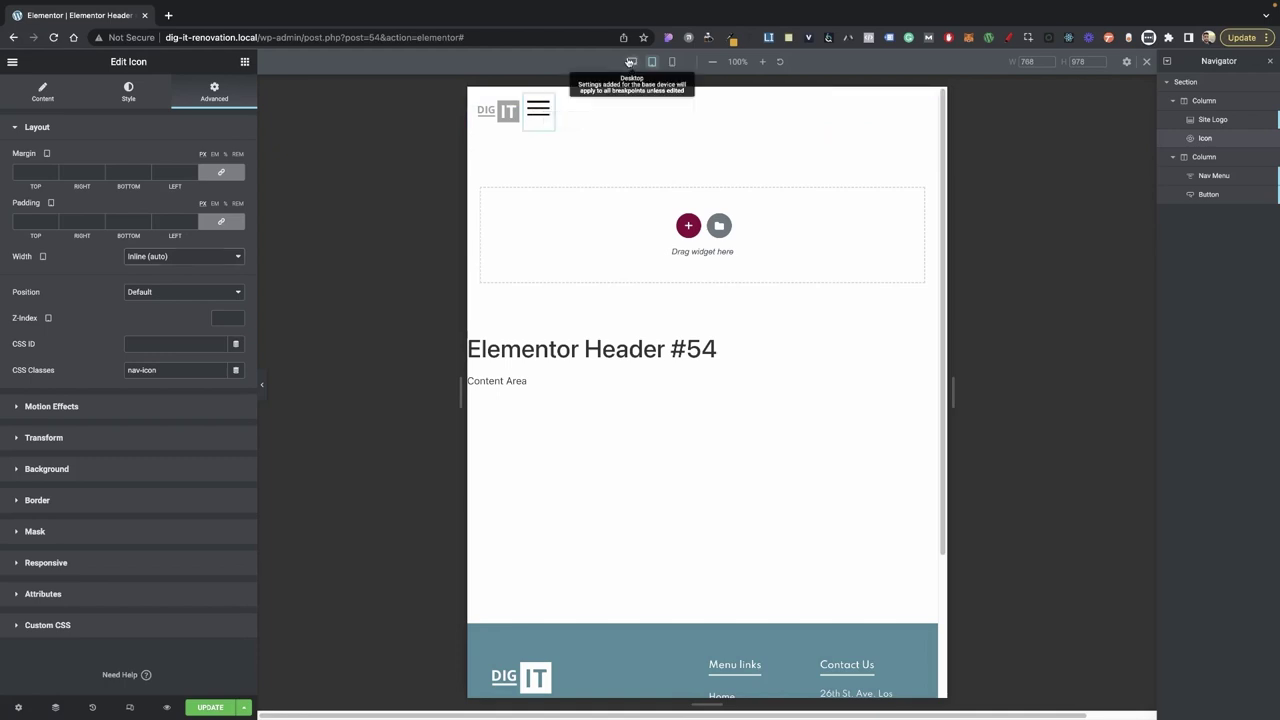
{"action": "left_click", "coordinate": [631, 61]}
{"action": "left_click", "coordinate": [155, 258]}
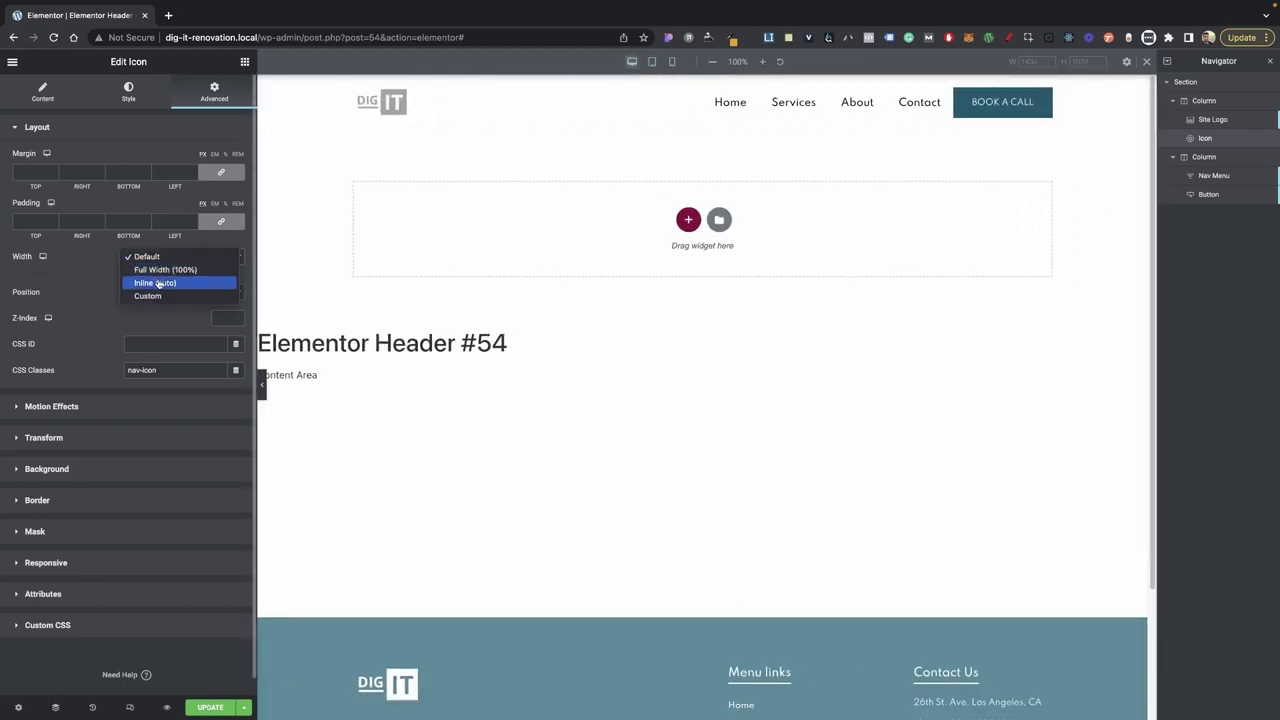
{"action": "left_click", "coordinate": [157, 284]}
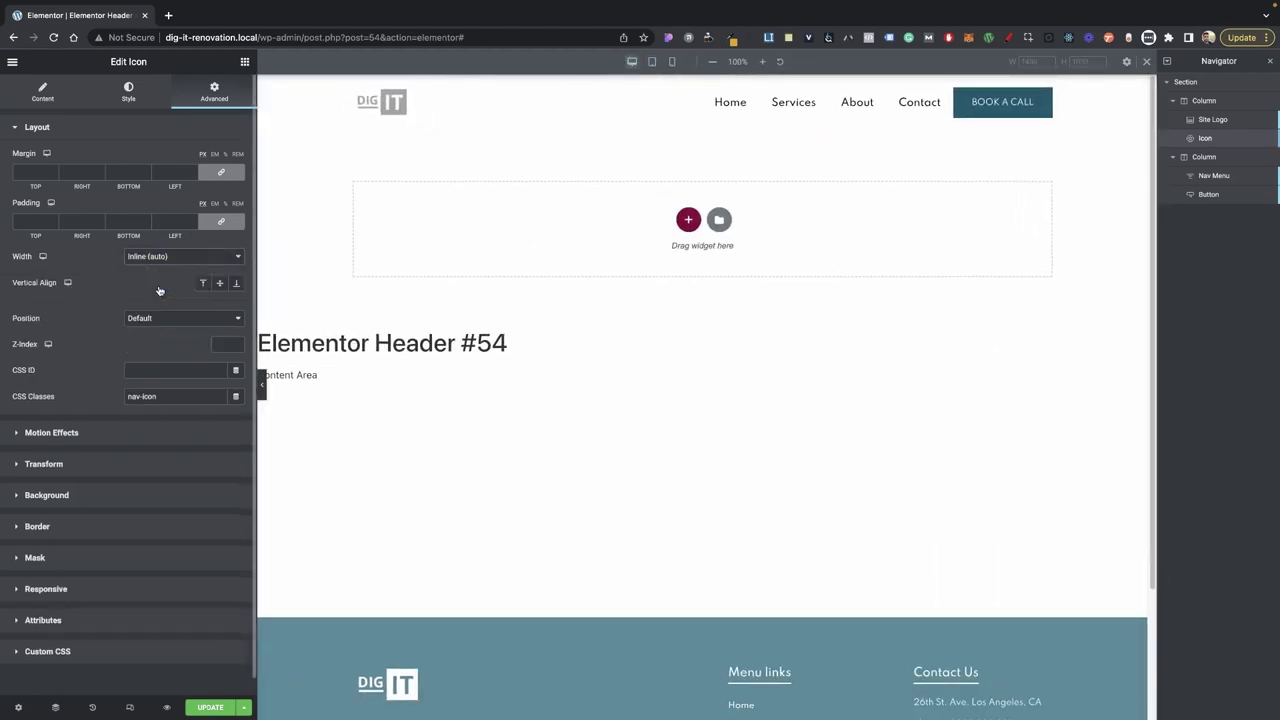
{"action": "left_click", "coordinate": [219, 285]}
{"action": "left_click", "coordinate": [651, 61]}
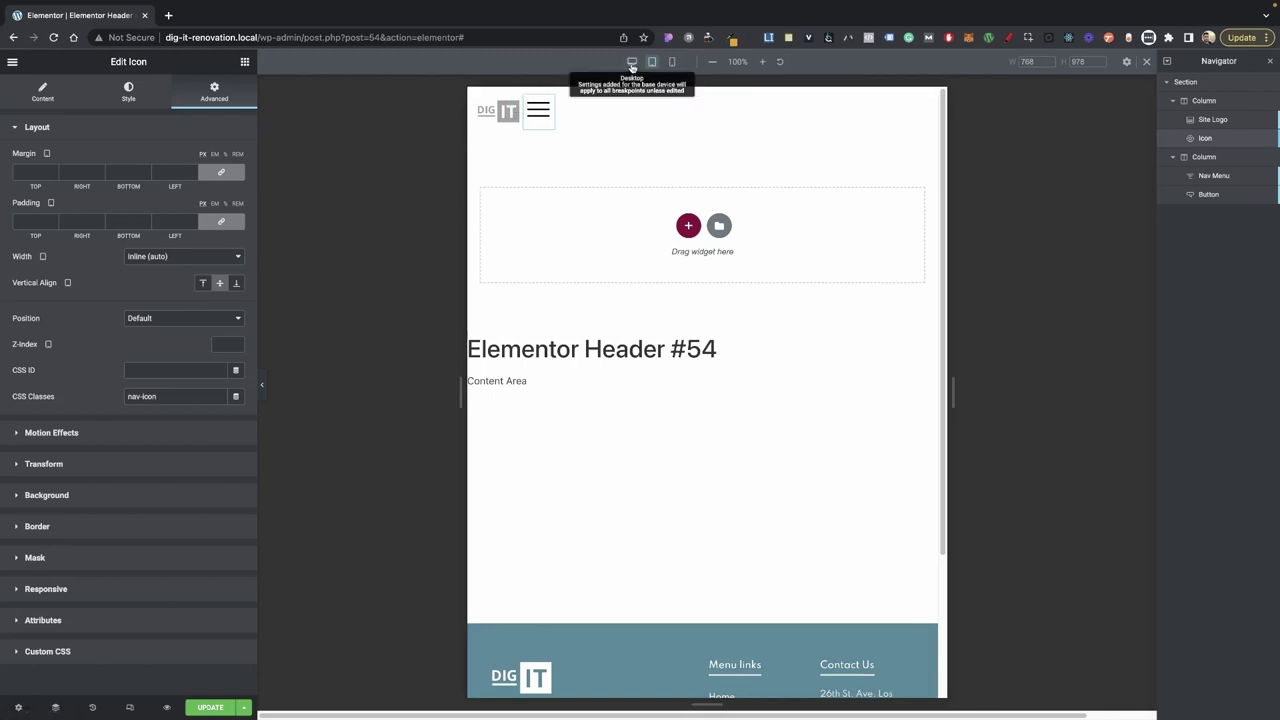
- Select the DIG IT logo's column in the tablet preview to edit its layout
{"action": "left_click", "coordinate": [632, 62]}
{"action": "left_click", "coordinate": [512, 106]}
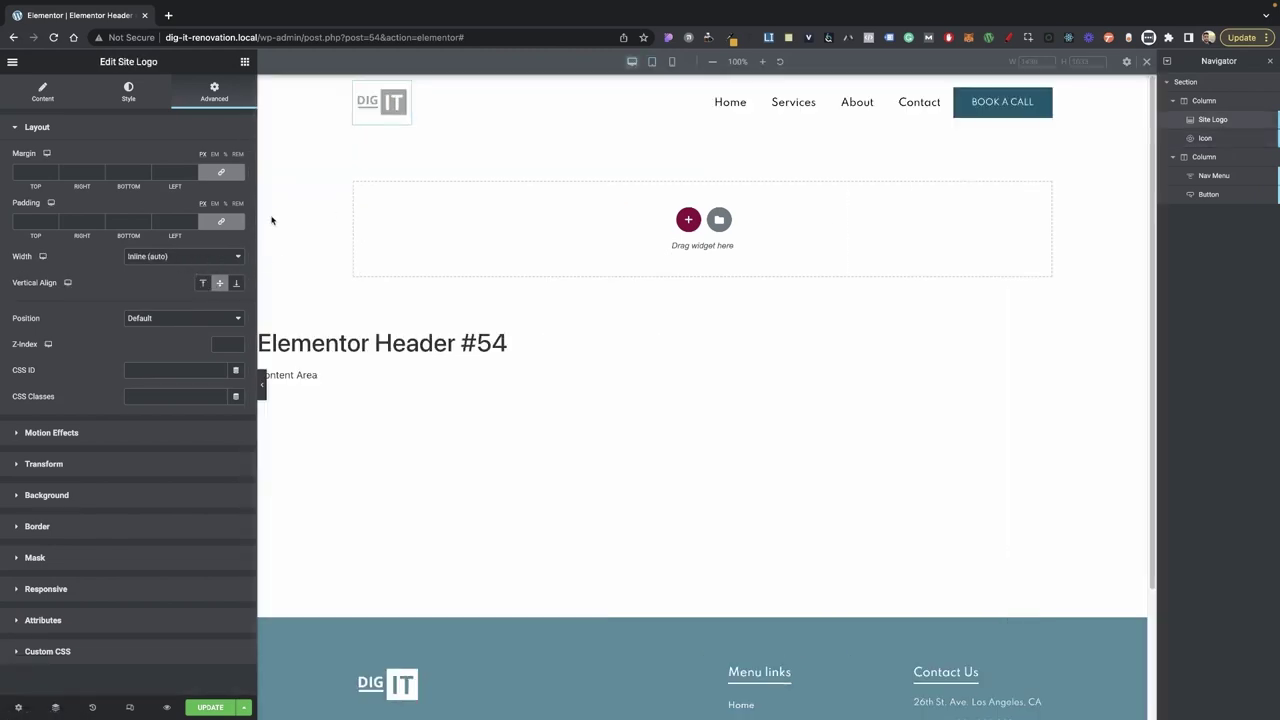
{"action": "left_click", "coordinate": [652, 61]}
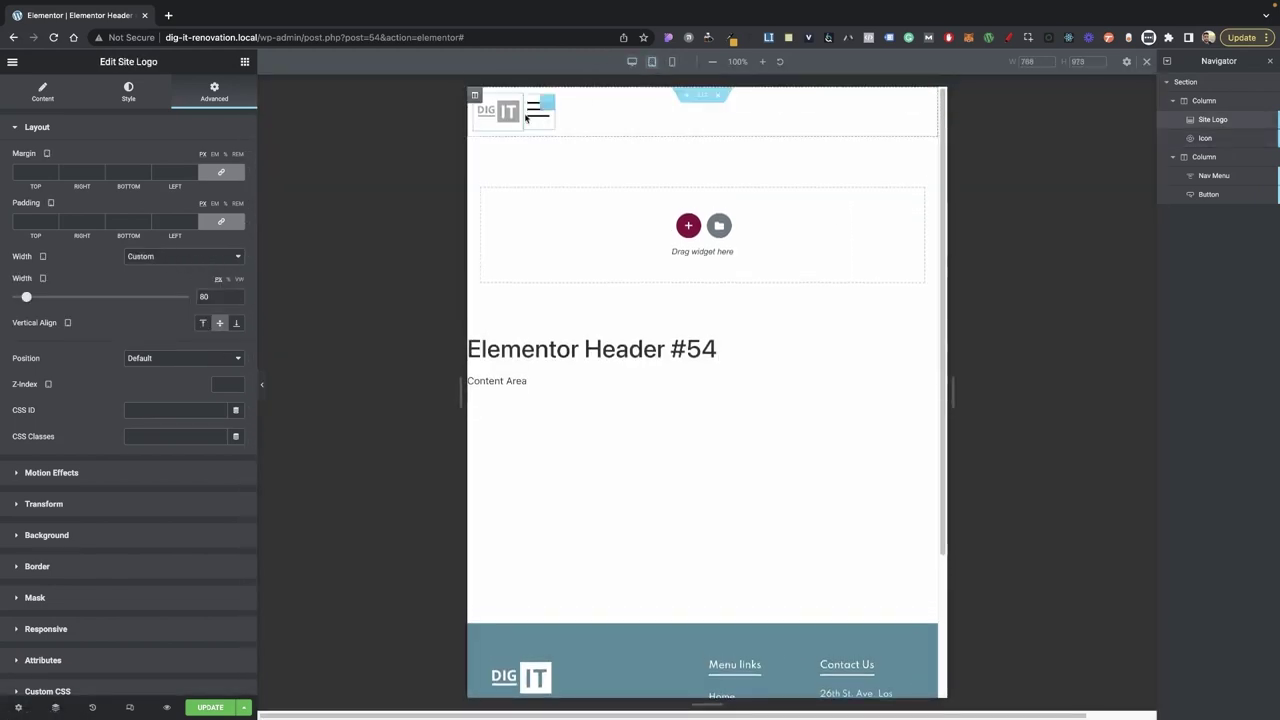
{"action": "left_click", "coordinate": [476, 97]}
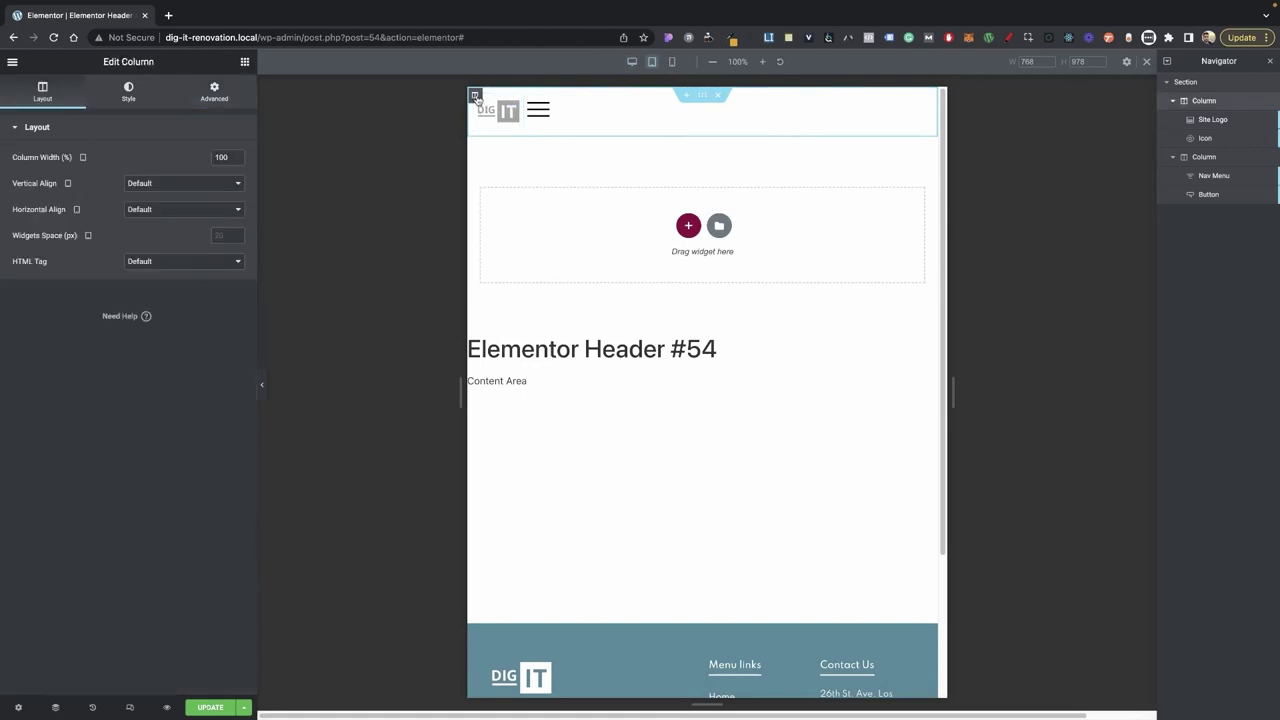
{"action": "left_click", "coordinate": [152, 213]}
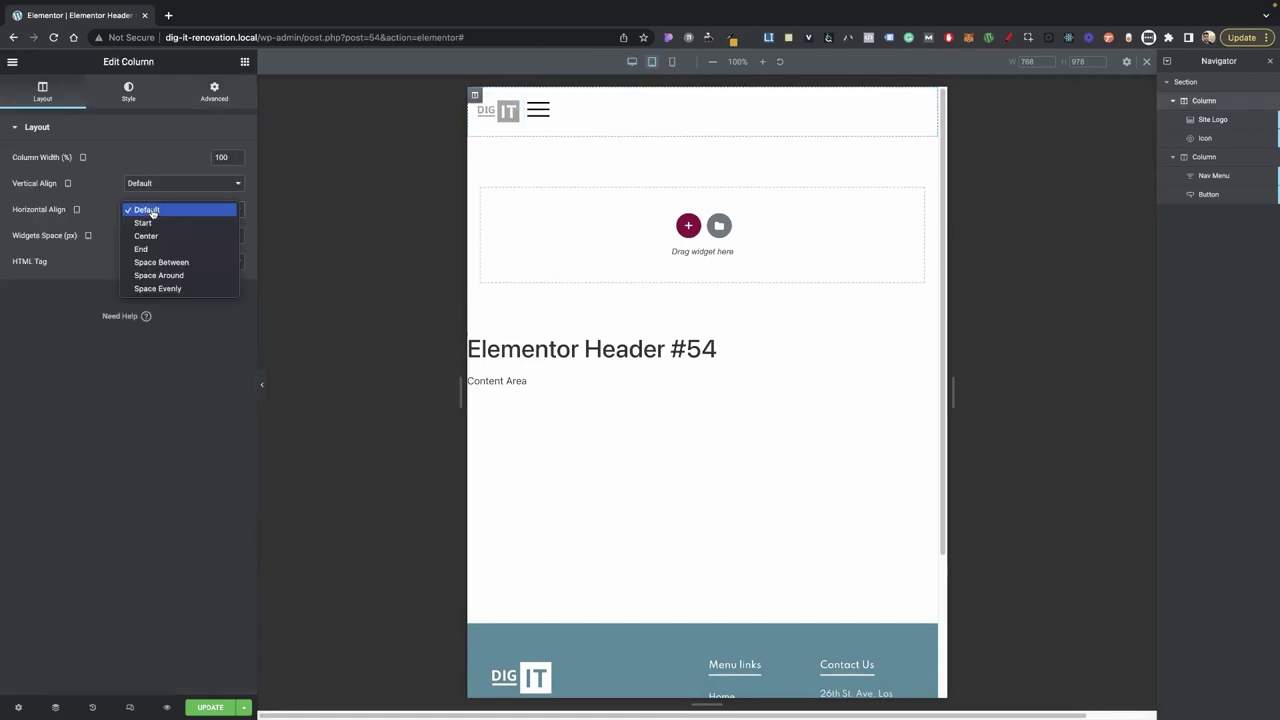
- Give the logo column Space Between horizontal and Middle vertical alignment
{"action": "left_click", "coordinate": [171, 263]}
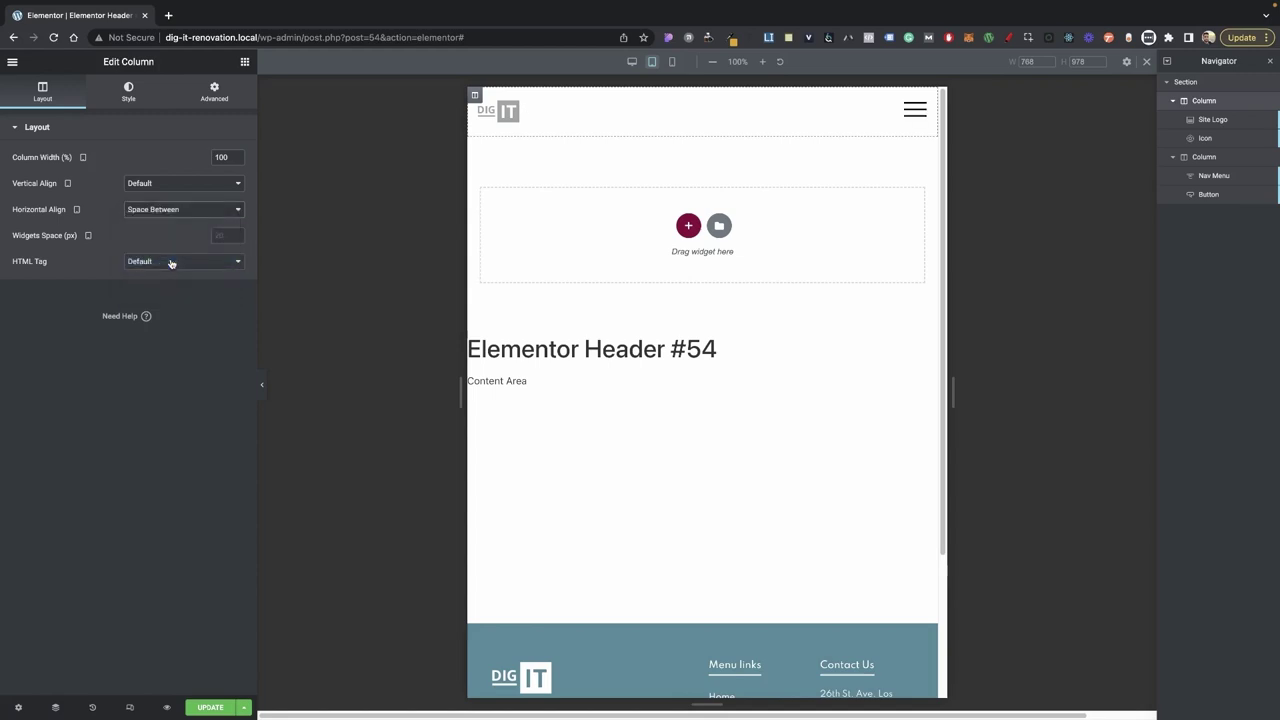
{"action": "left_click", "coordinate": [157, 186]}
{"action": "left_click", "coordinate": [145, 209]}
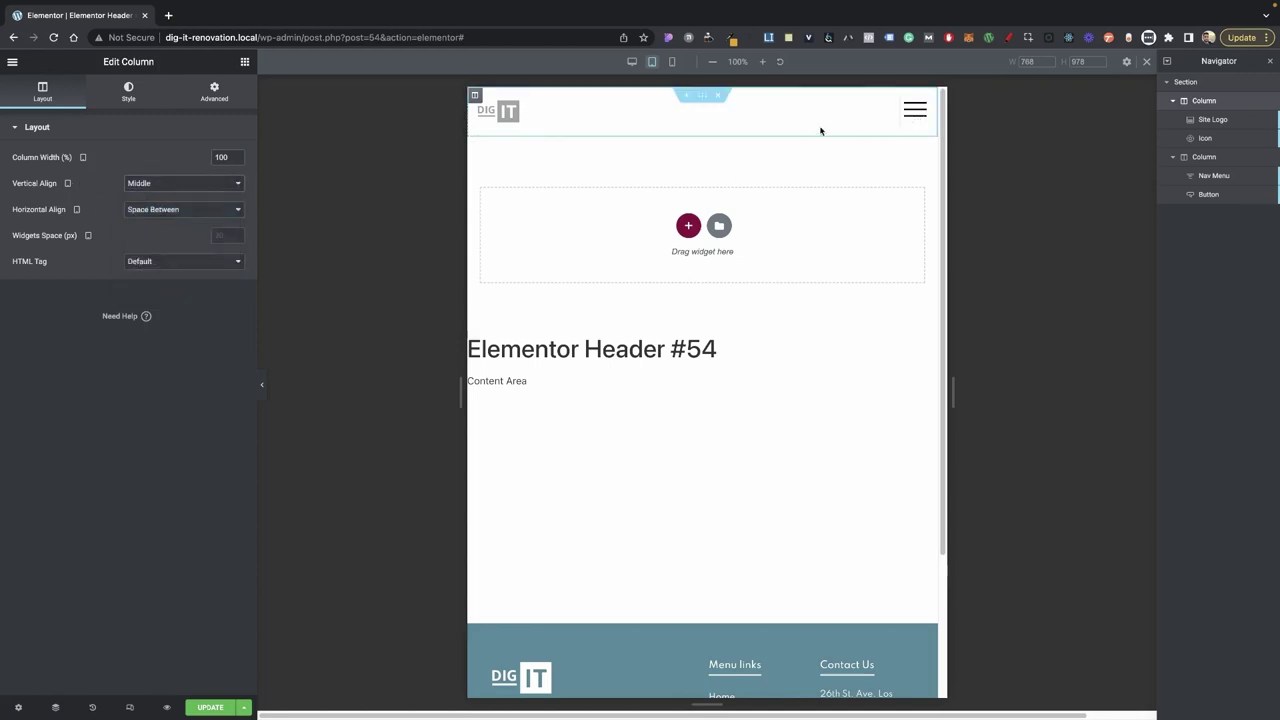
{"action": "left_click", "coordinate": [922, 105]}
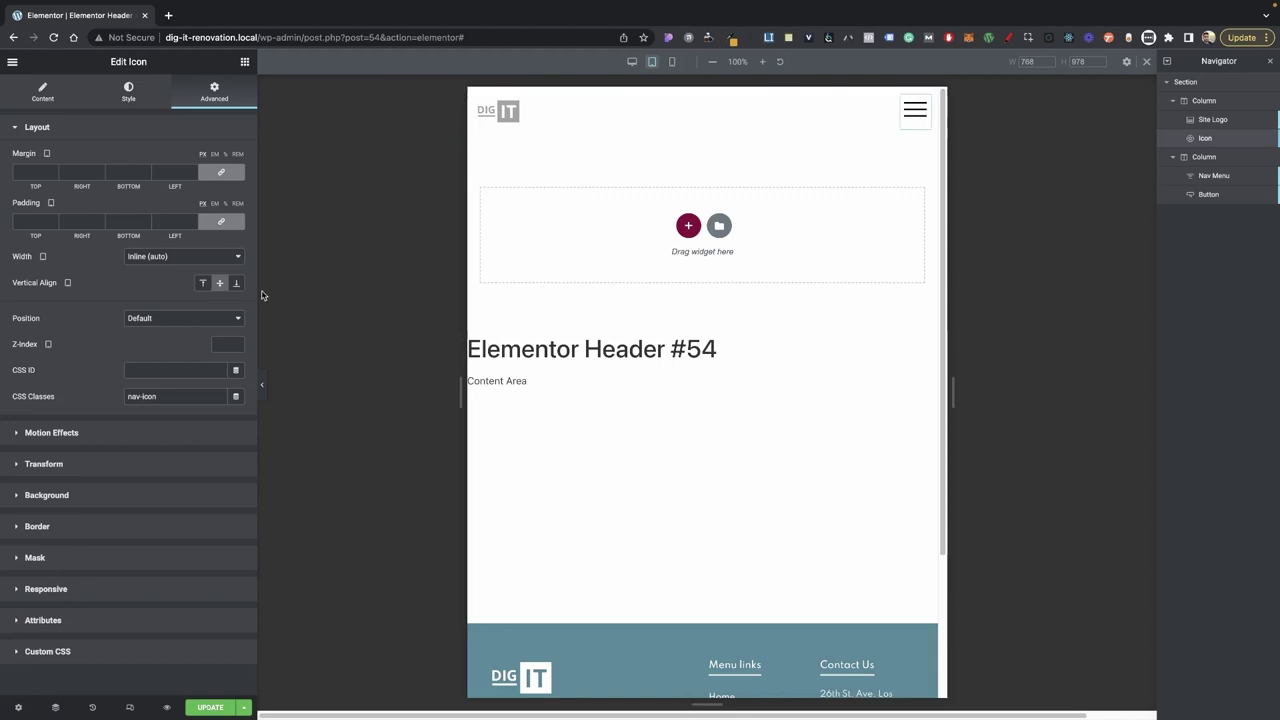
- Unlink the icon's margins and set its bottom margin to -9
{"action": "left_click", "coordinate": [221, 172]}
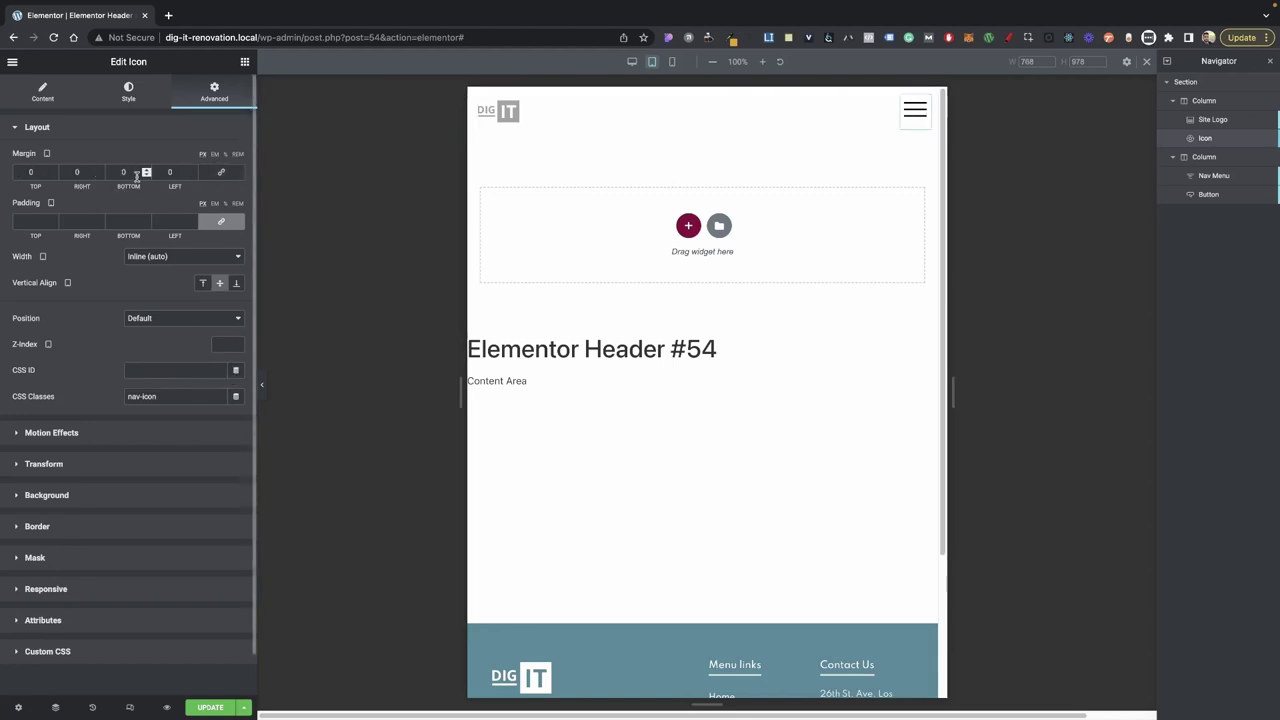
{"action": "left_click", "coordinate": [147, 175]}
{"action": "left_click", "coordinate": [147, 175]}
{"action": "left_click", "coordinate": [147, 175]}
{"action": "left_click", "coordinate": [147, 175]}
{"action": "left_click", "coordinate": [147, 175]}
{"action": "left_click", "coordinate": [147, 175]}
{"action": "left_click", "coordinate": [147, 175]}
{"action": "left_click", "coordinate": [147, 175]}
{"action": "left_click", "coordinate": [147, 175]}
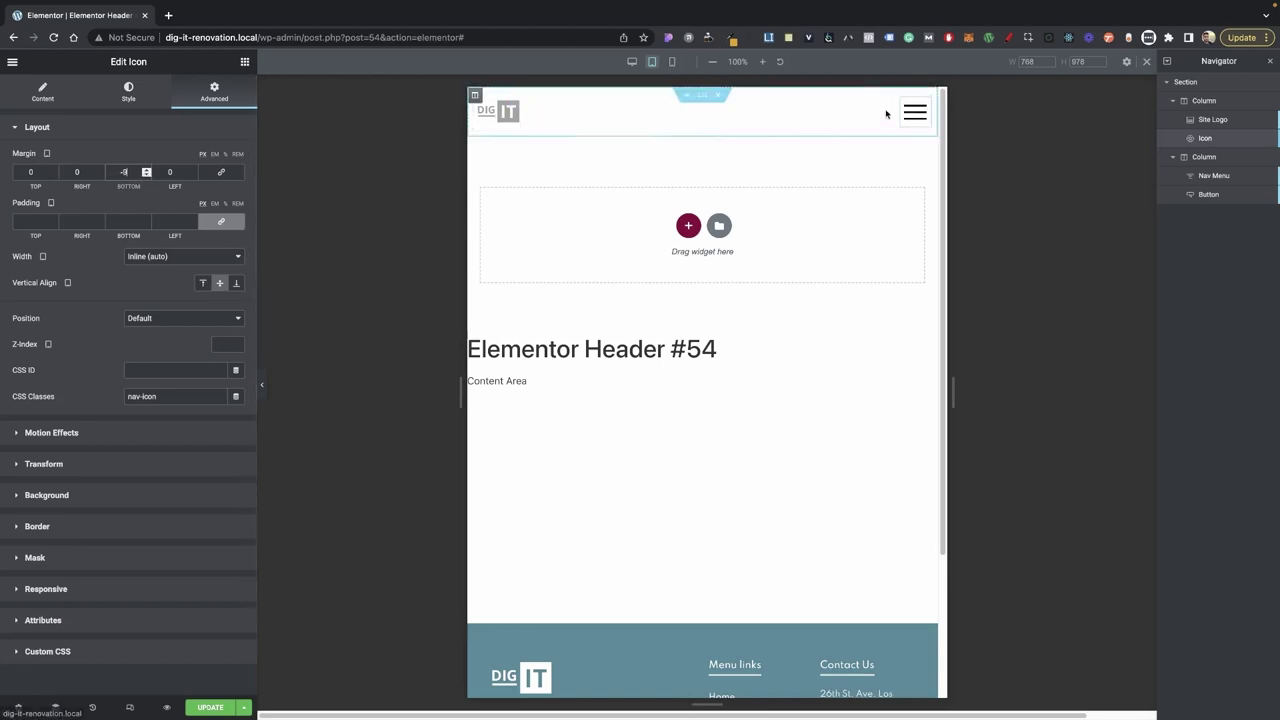
- Shrink the hamburger icon to size 49, then preview at mobile width
{"action": "left_click", "coordinate": [129, 92]}
{"action": "left_click_drag", "start_coordinate": [12, 234], "coordinate": [41, 238]}
{"action": "left_click_drag", "start_coordinate": [40, 237], "coordinate": [37, 239]}
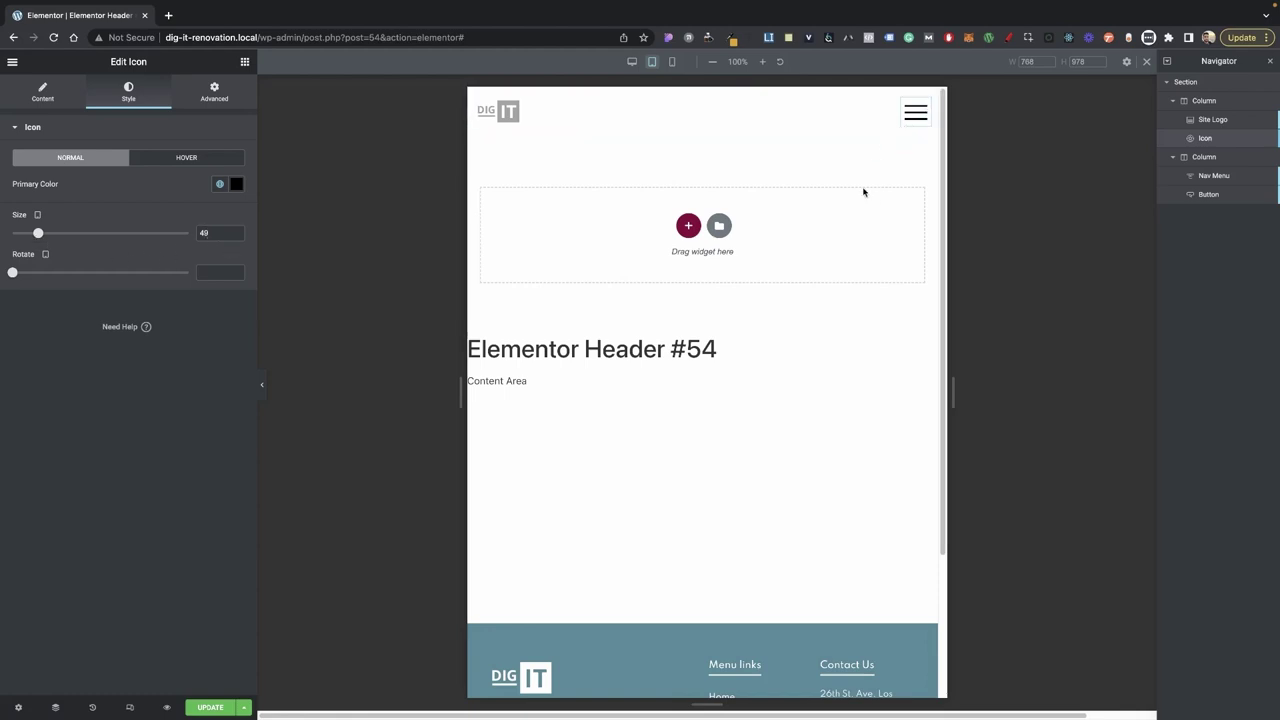
{"action": "left_click", "coordinate": [672, 62]}
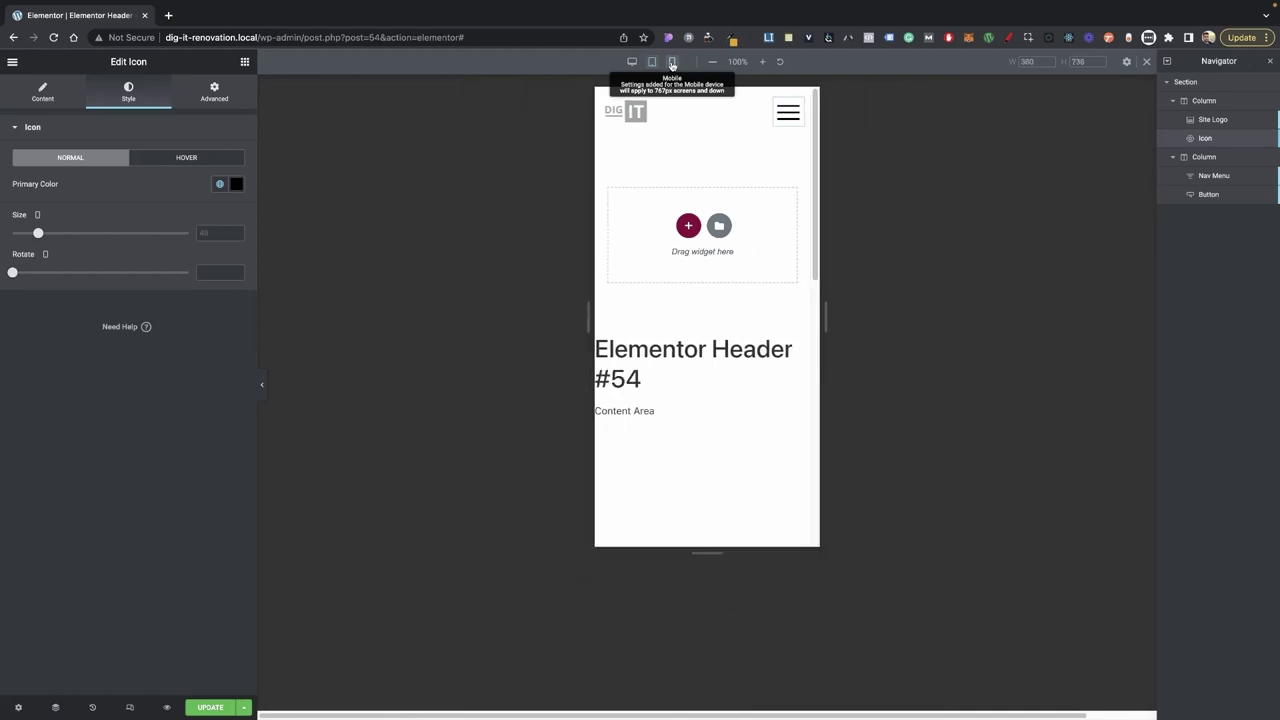
- Check the logo column across mobile, tablet and desktop, then save the header
{"action": "left_click", "coordinate": [601, 95]}
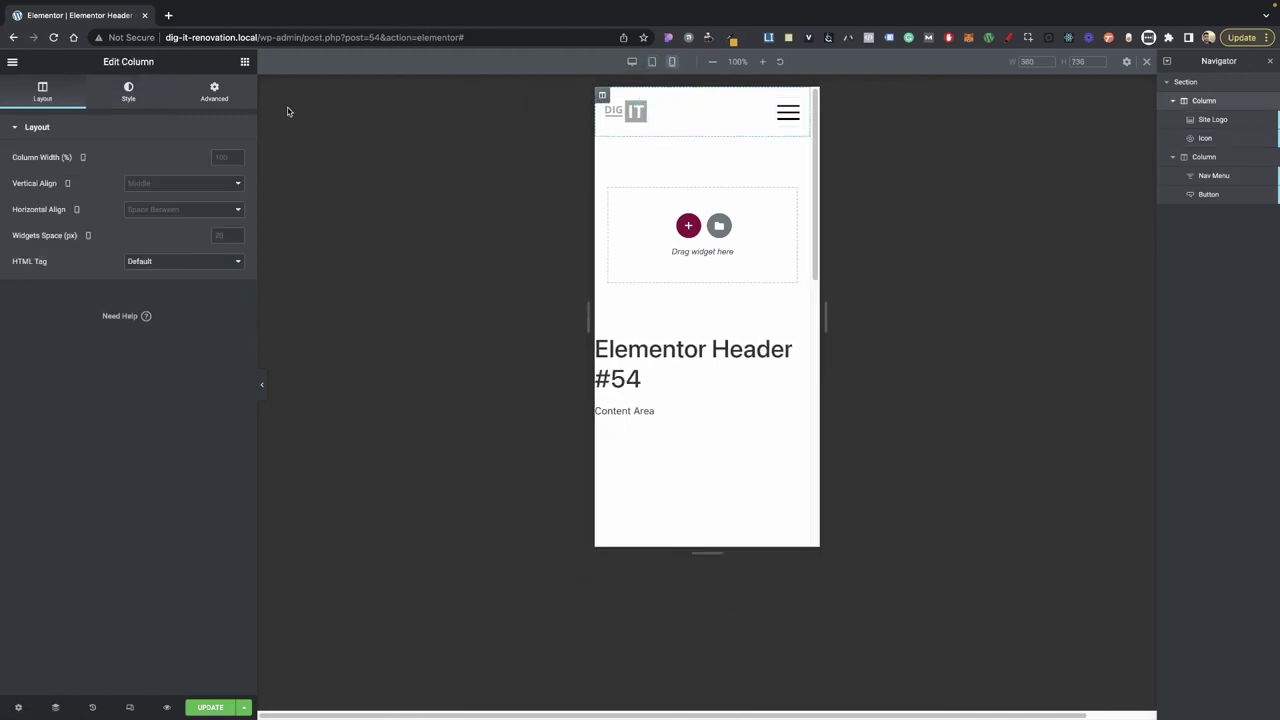
{"action": "left_click", "coordinate": [221, 157]}
{"action": "left_click", "coordinate": [652, 61]}
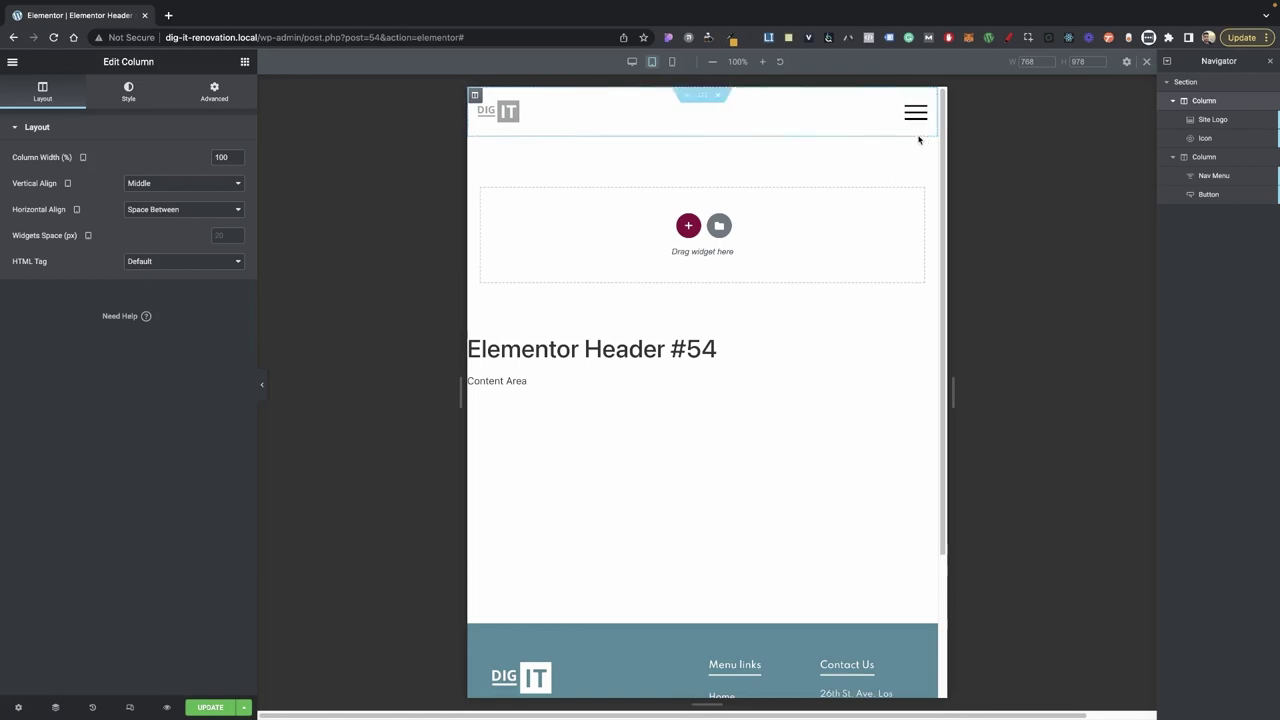
{"action": "left_click", "coordinate": [631, 62]}
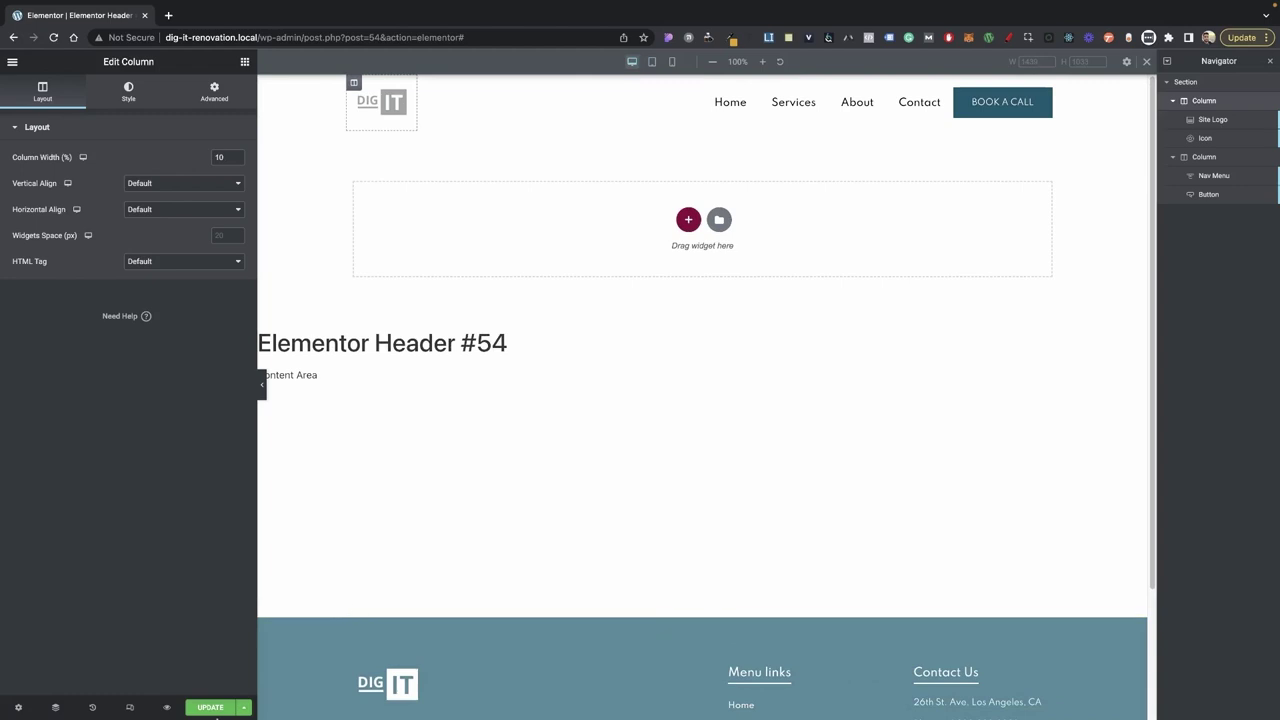
{"action": "left_click", "coordinate": [216, 712]}
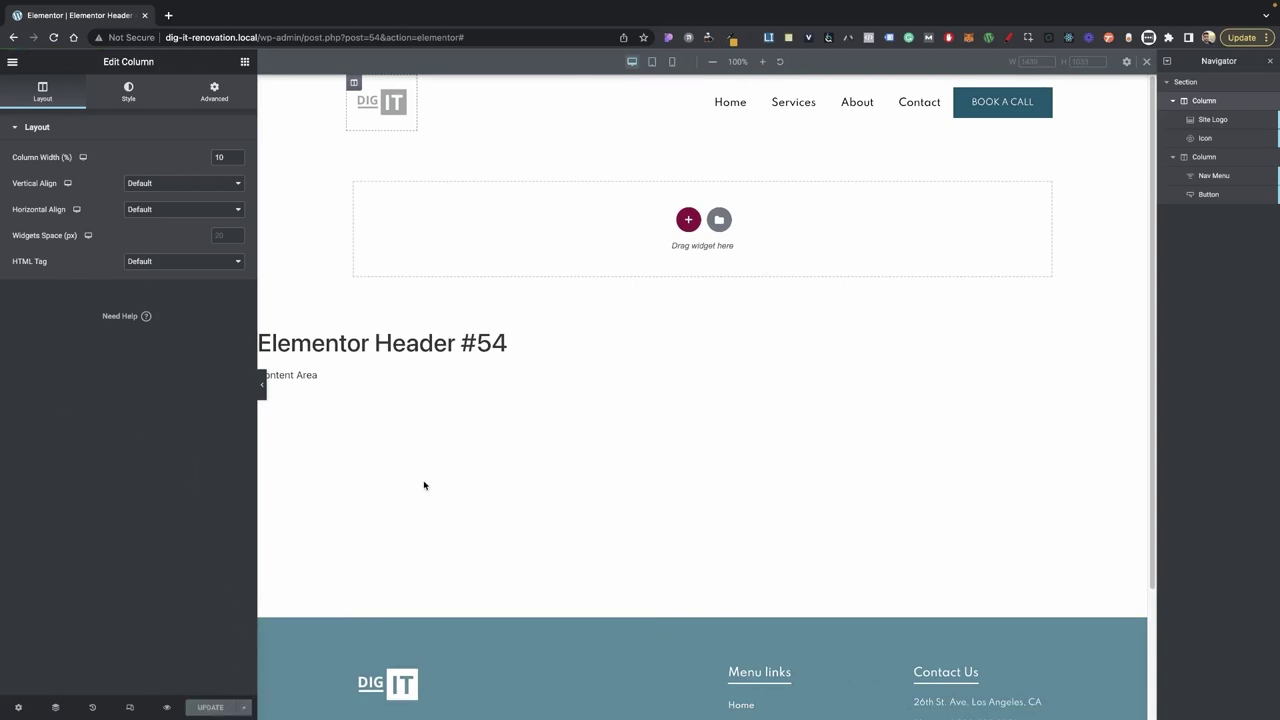
- Show the page's Custom CSS beside the tablet preview
{"action": "left_click", "coordinate": [13, 63]}
{"action": "left_click", "coordinate": [15, 64]}
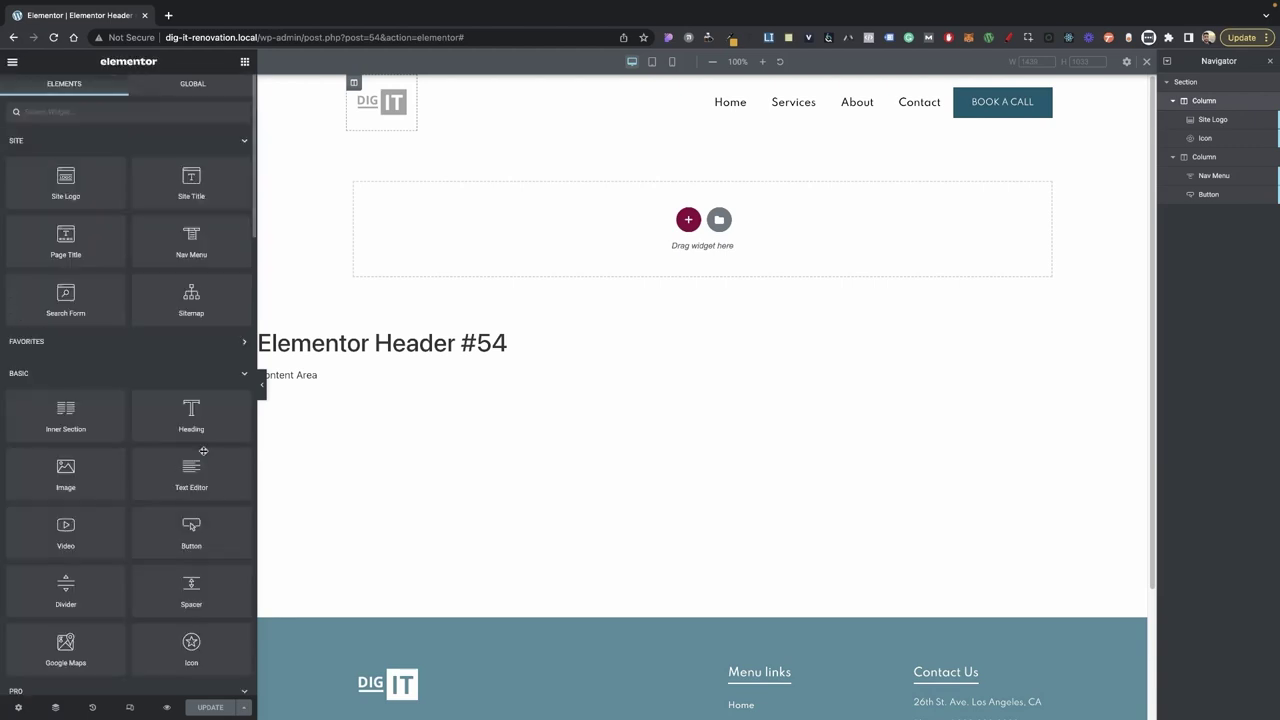
{"action": "left_click", "coordinate": [652, 62]}
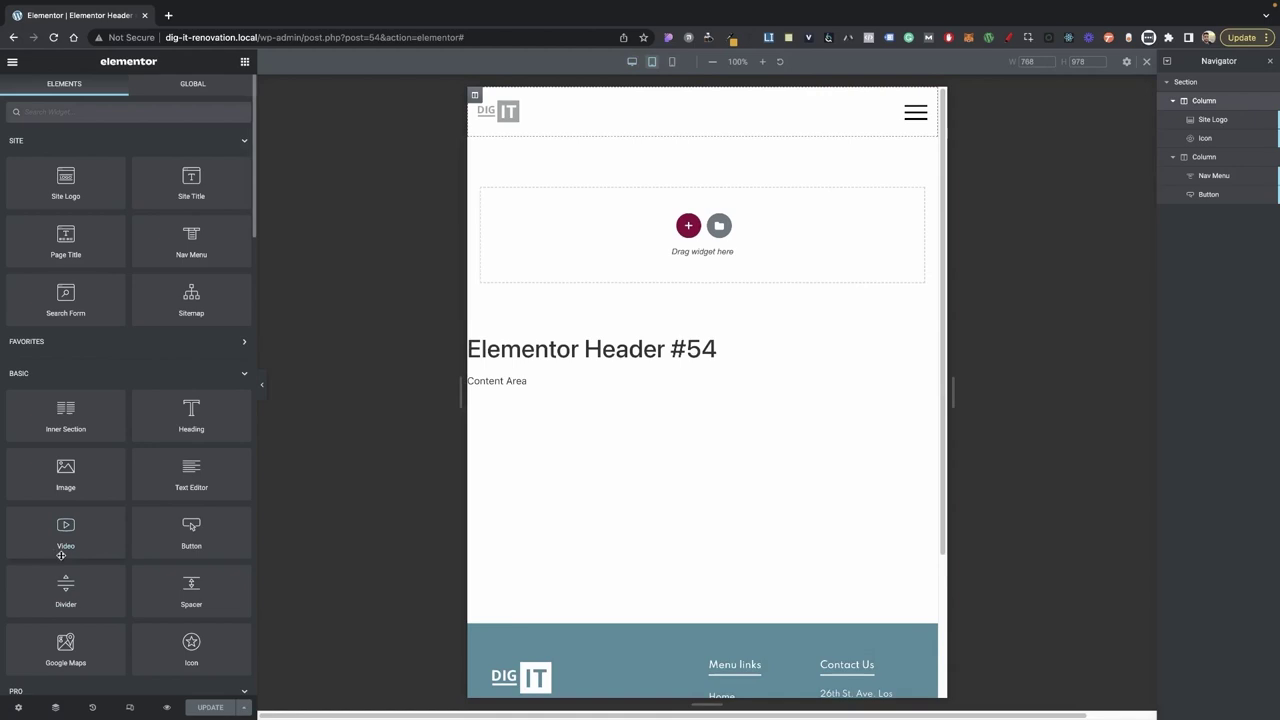
{"action": "left_click", "coordinate": [18, 707]}
{"action": "left_click", "coordinate": [214, 88]}
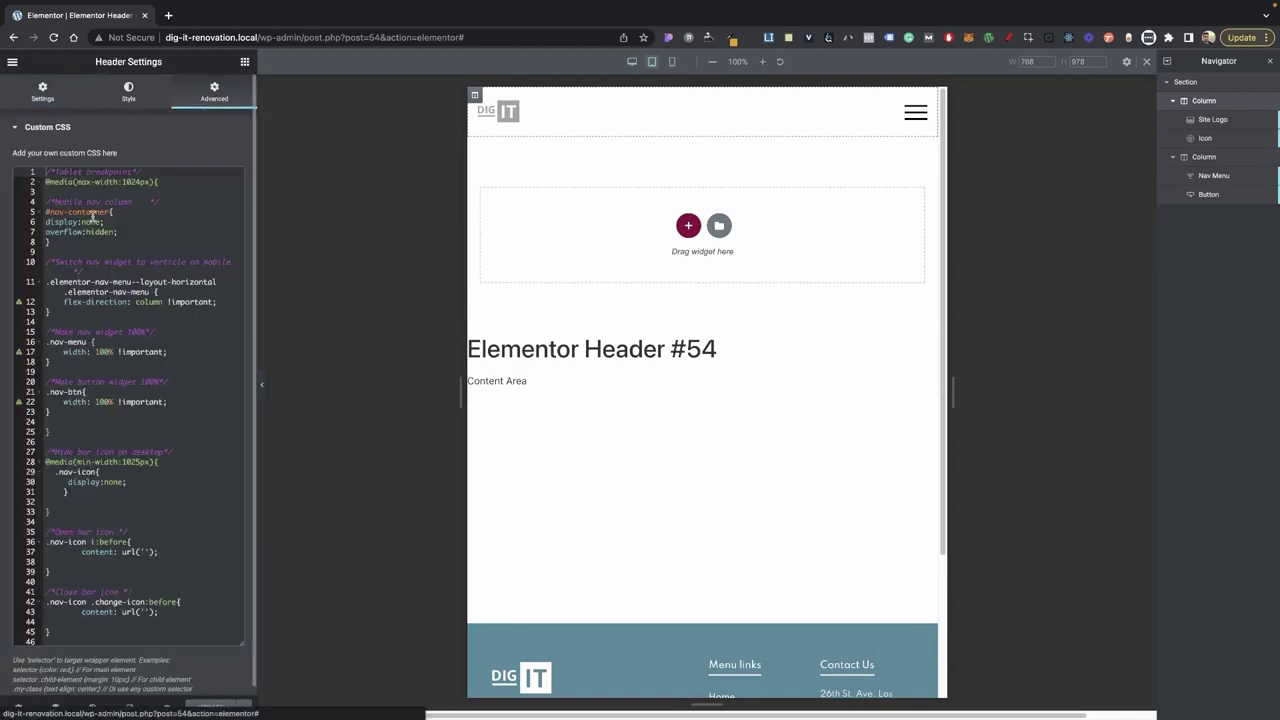
- Comment out the display:none rule and set the nav column width to 100
{"action": "left_click_drag", "start_coordinate": [102, 223], "coordinate": [32, 223]}
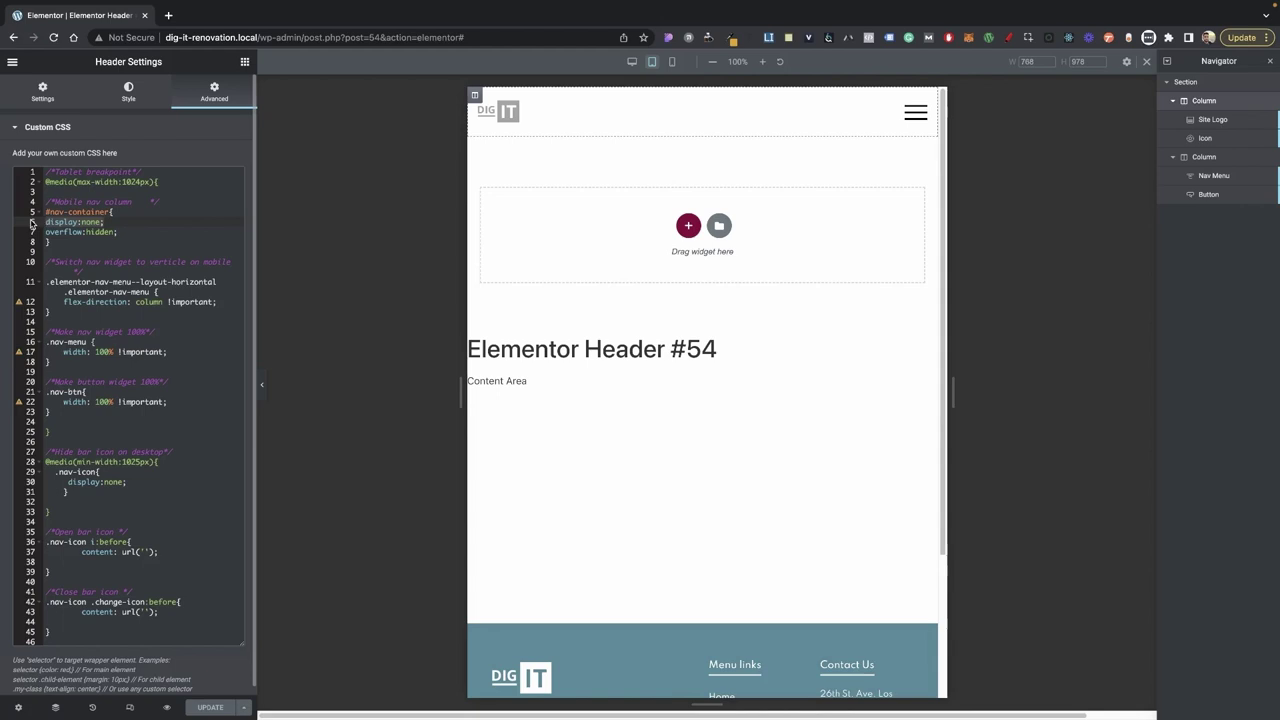
{"action": "key", "text": "super+slash"}
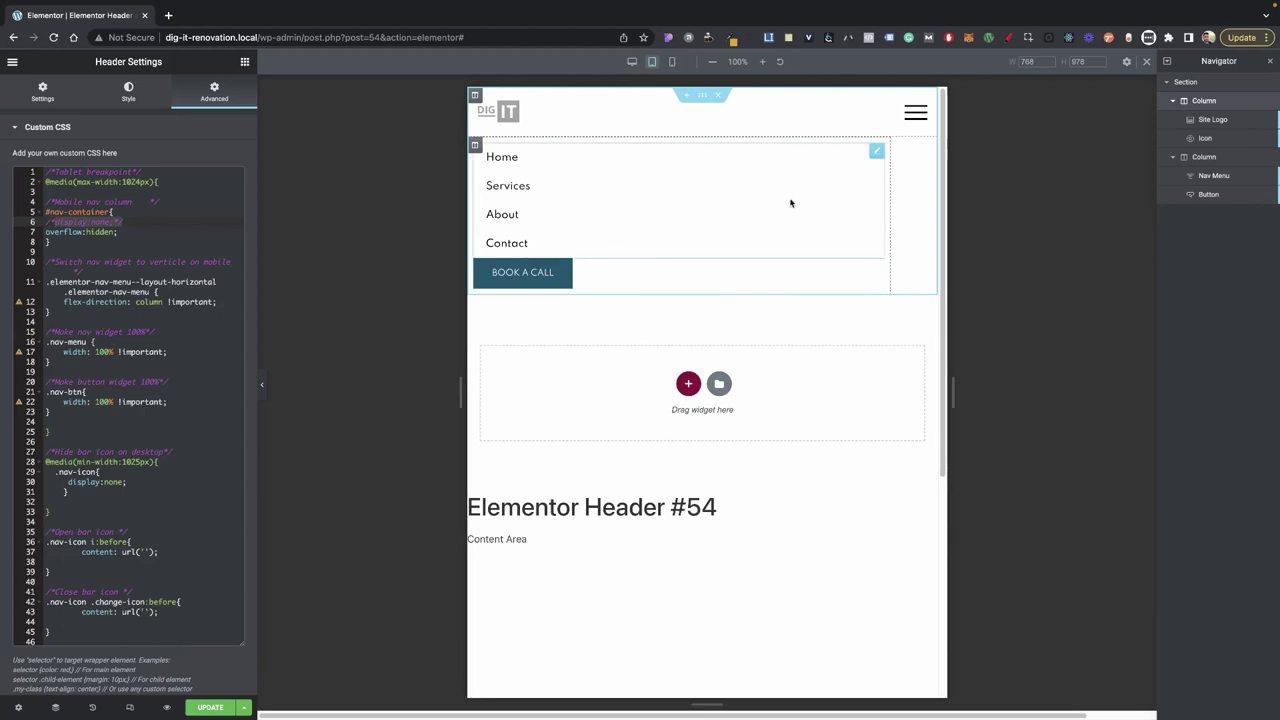
{"action": "left_click", "coordinate": [475, 145]}
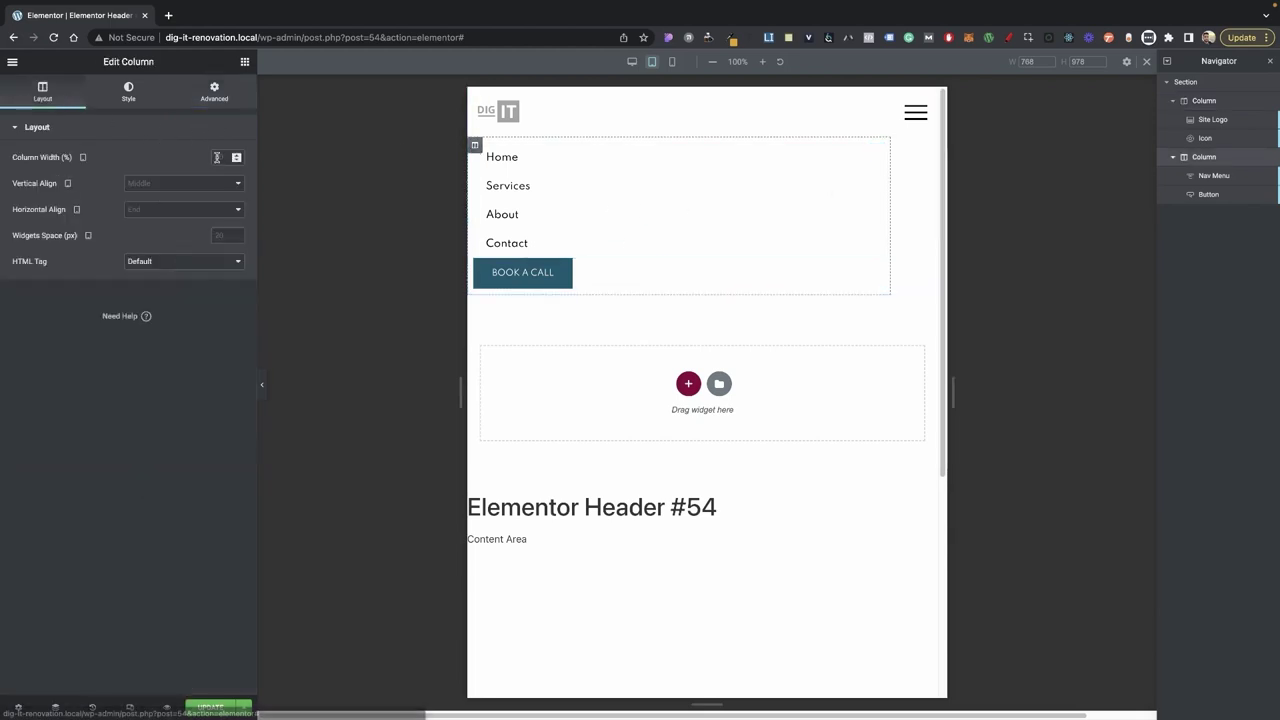
{"action": "left_click", "coordinate": [217, 157]}
{"action": "type", "text": "100"}
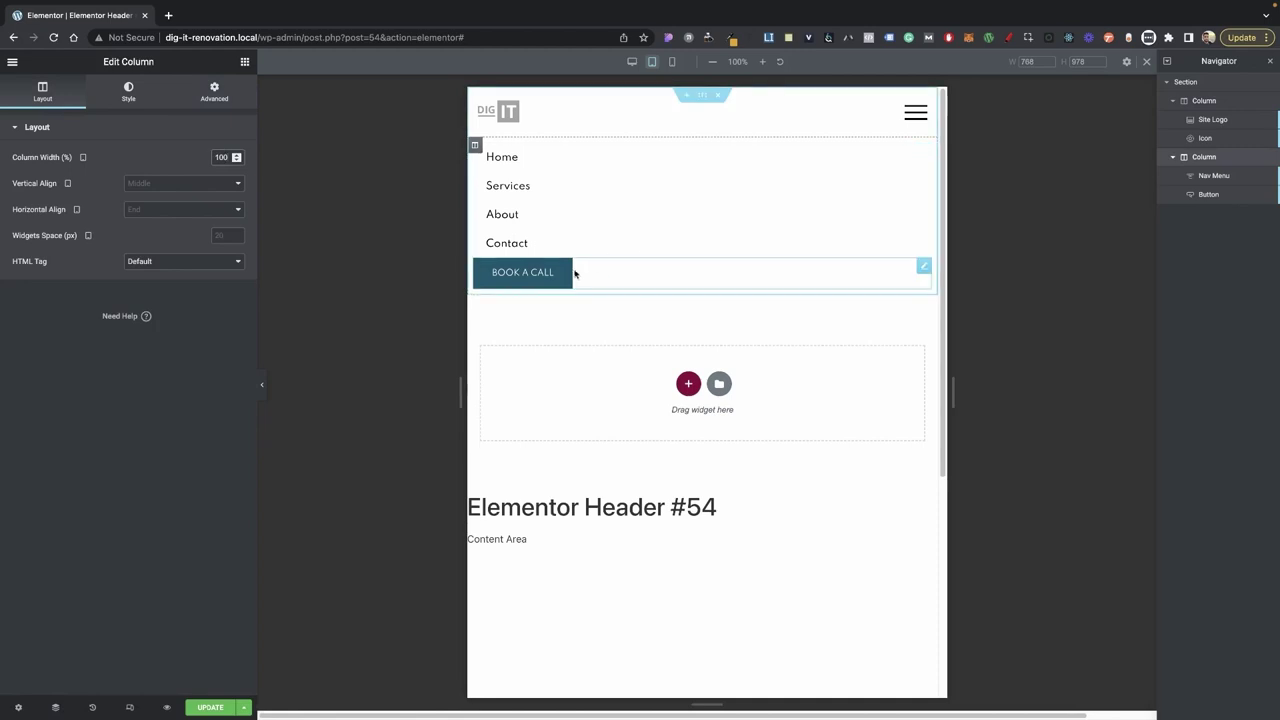
- Justify the BOOK A CALL button so it spans the full width
{"action": "left_click", "coordinate": [634, 282]}
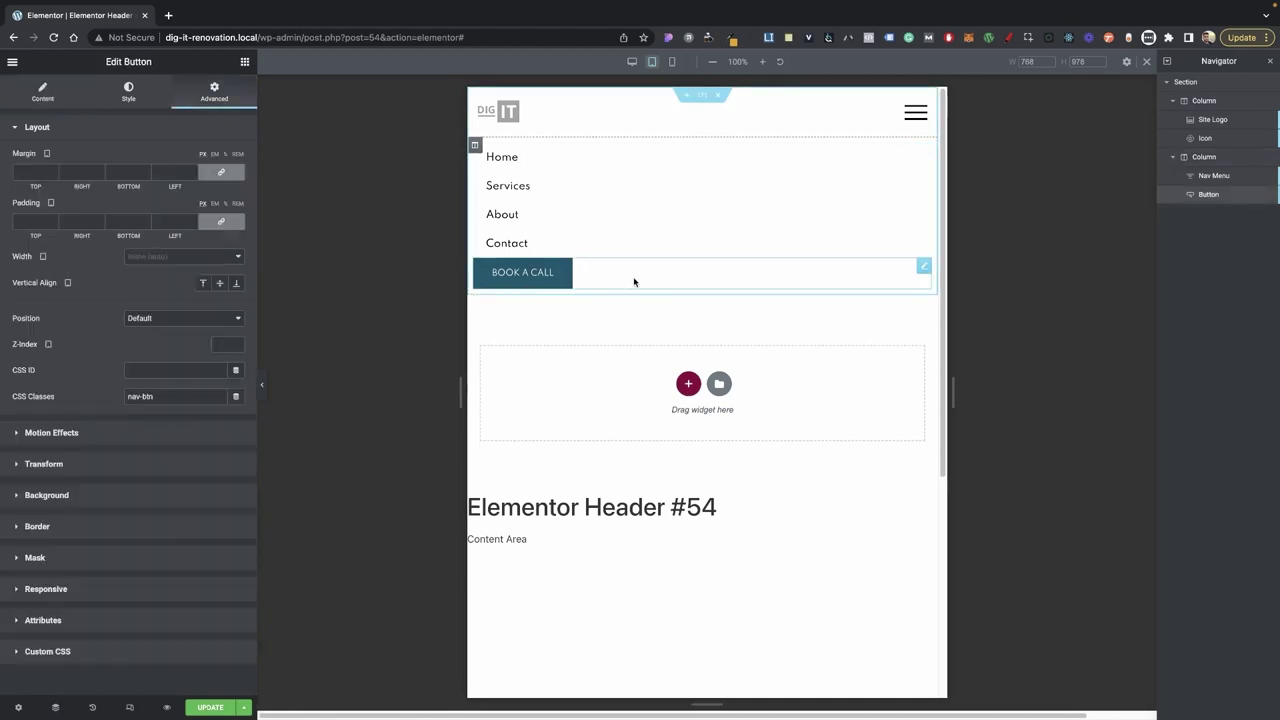
{"action": "left_click", "coordinate": [30, 95]}
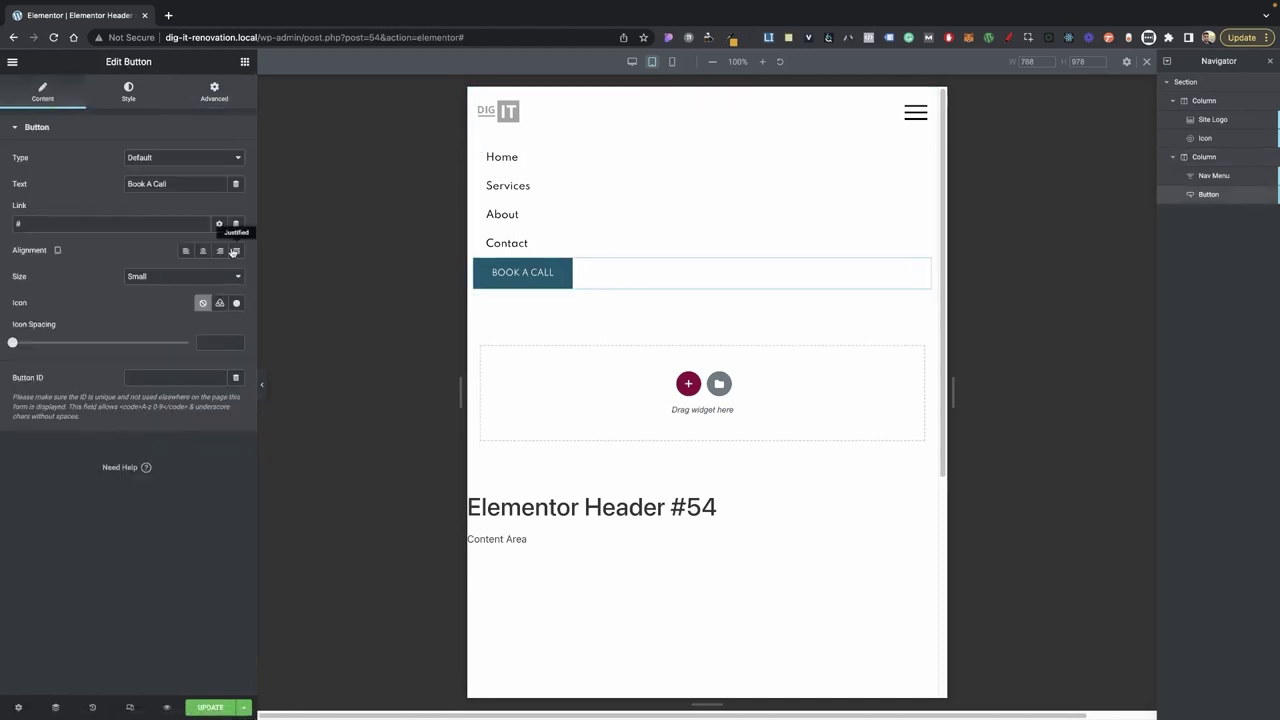
{"action": "left_click", "coordinate": [237, 251]}
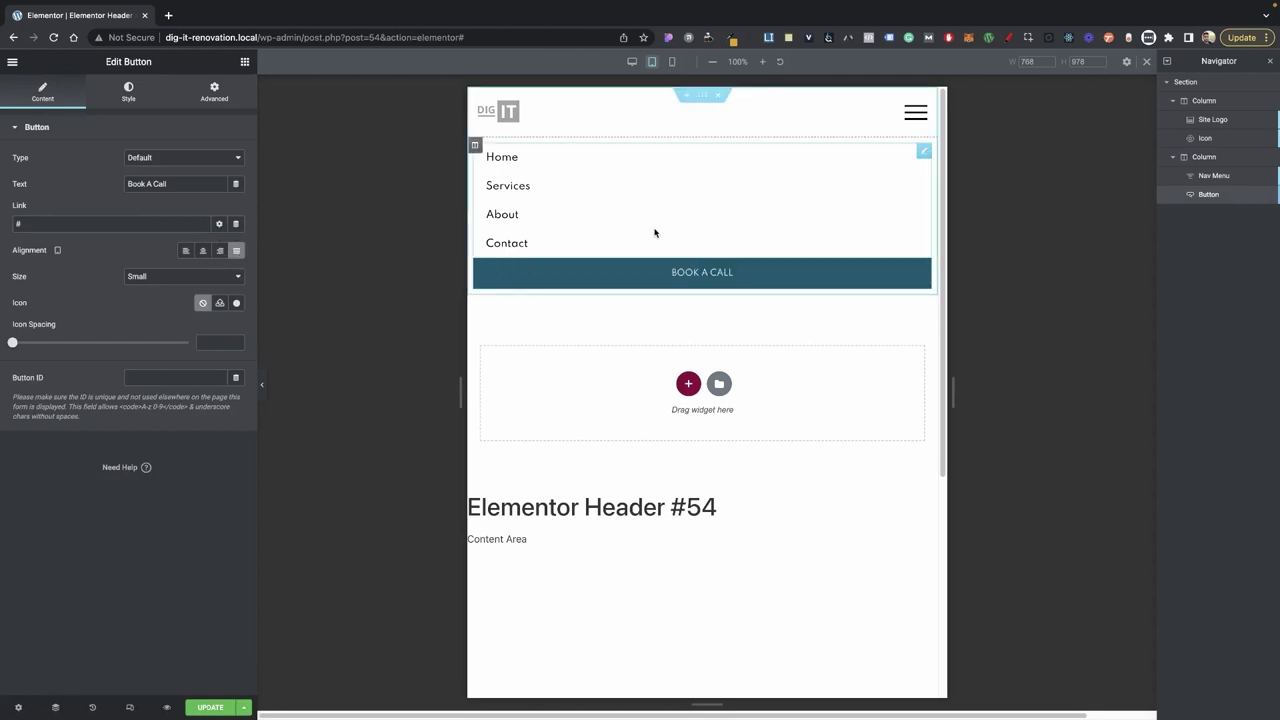
{"action": "left_click", "coordinate": [923, 152]}
- Pad the nav menu links 8 horizontally and 16 vertically, checking mobile, desktop and tablet previews
{"action": "left_click", "coordinate": [127, 95]}
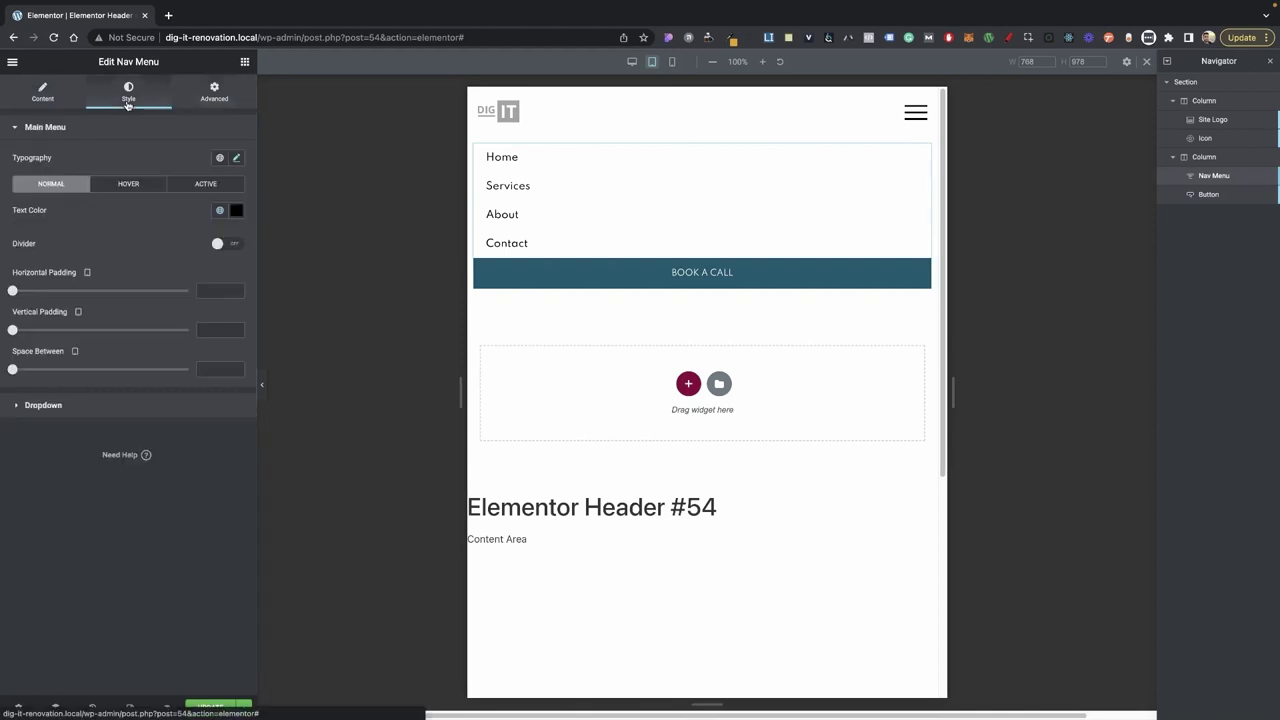
{"action": "left_click_drag", "start_coordinate": [13, 292], "coordinate": [69, 334]}
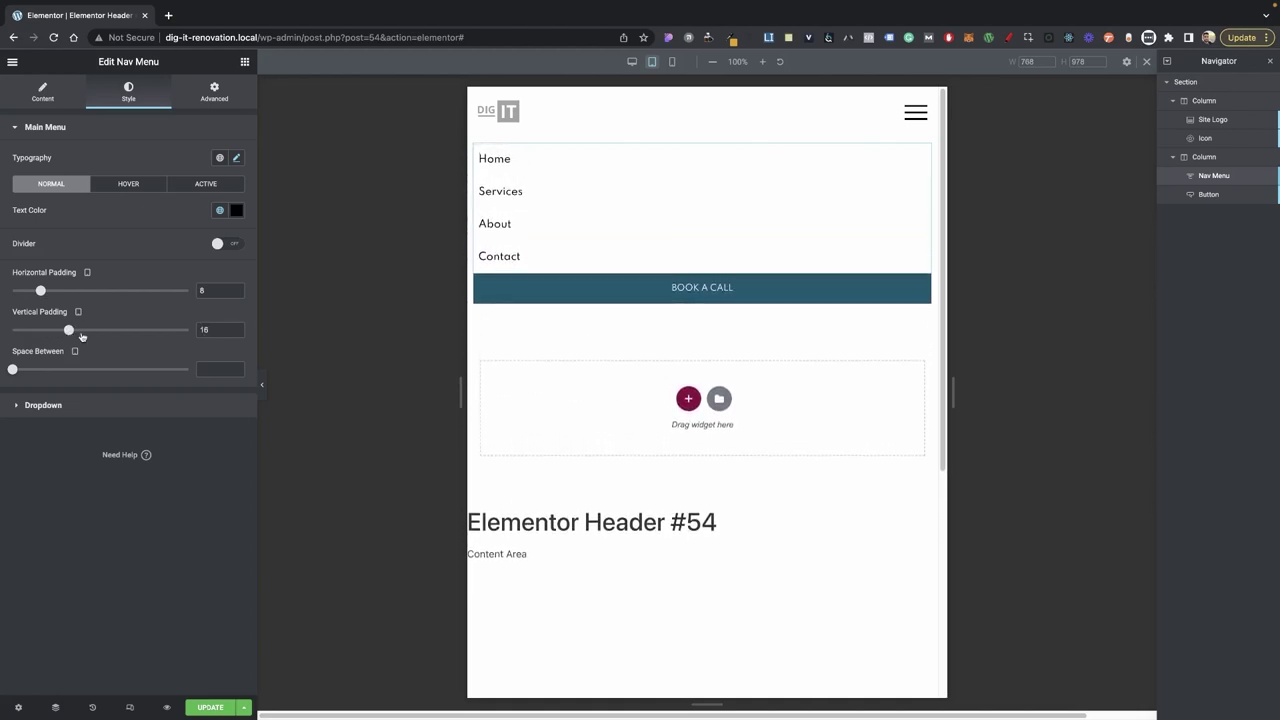
{"action": "left_click", "coordinate": [672, 61]}
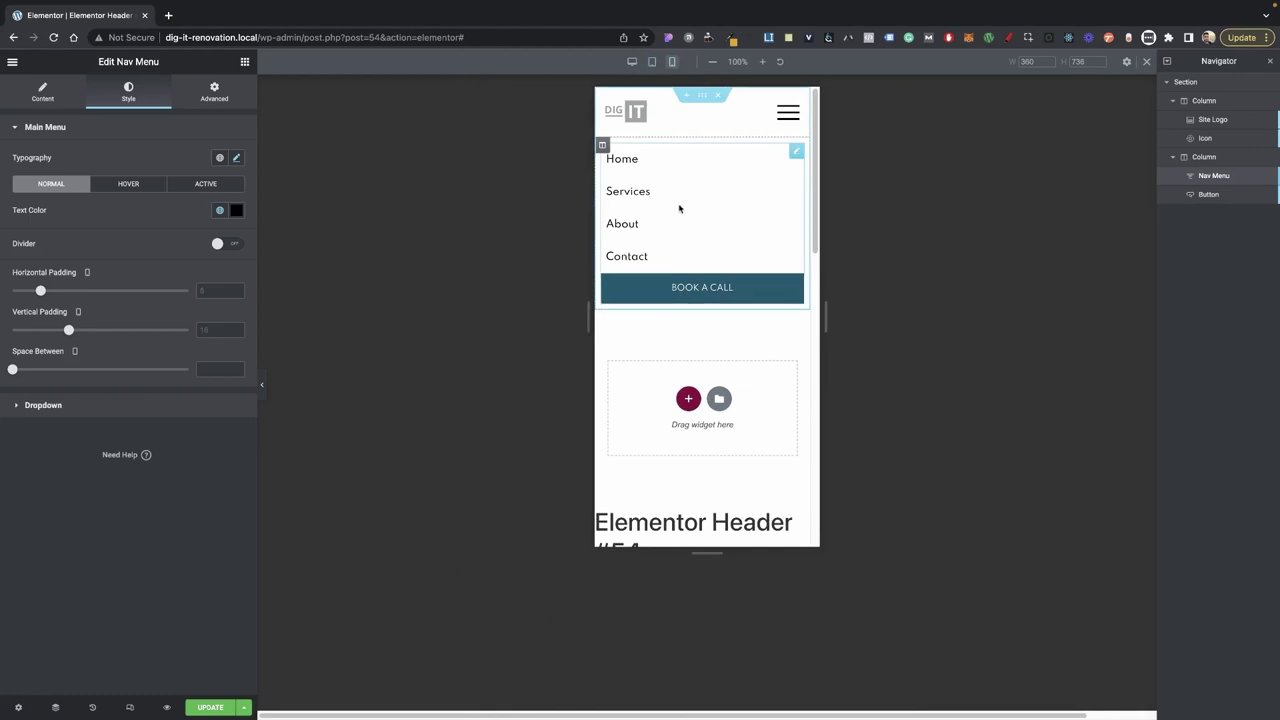
{"action": "left_click", "coordinate": [652, 61]}
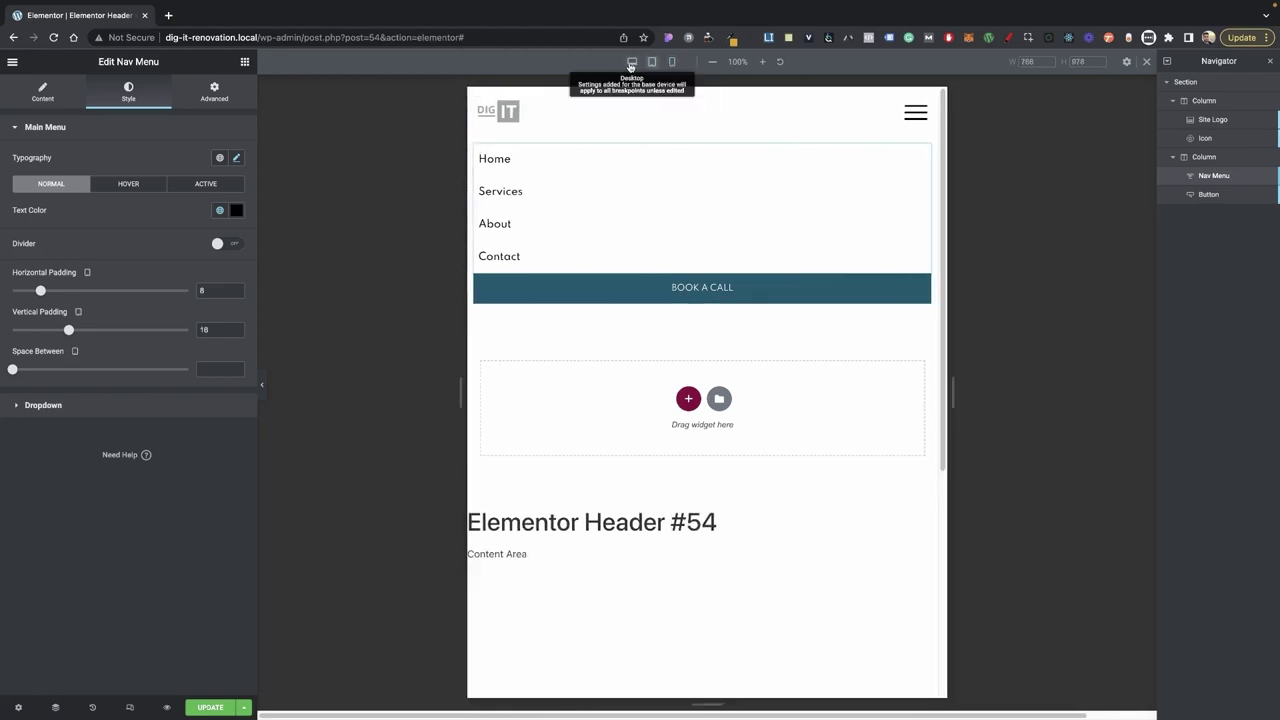
{"action": "left_click", "coordinate": [632, 61]}
{"action": "left_click", "coordinate": [651, 62]}
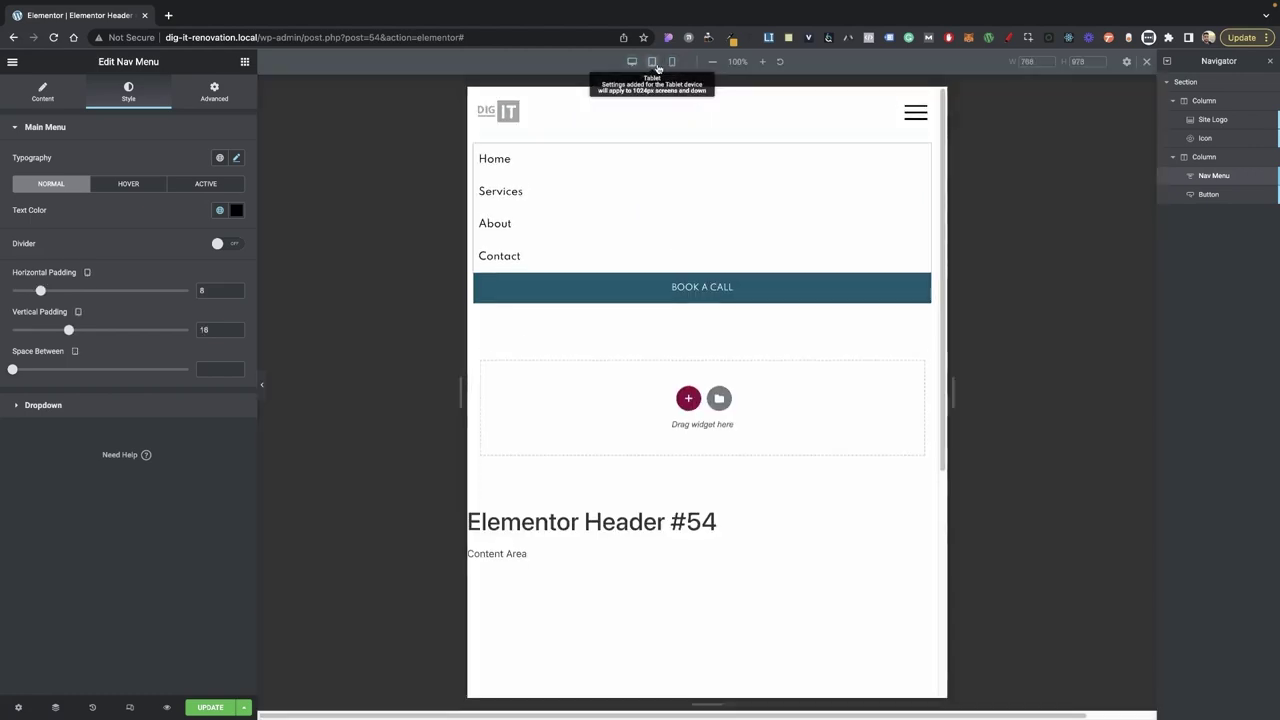
- Uncomment display:none on line 6 of the custom CSS and save the header
{"action": "left_click", "coordinate": [18, 707]}
{"action": "left_click", "coordinate": [213, 96]}
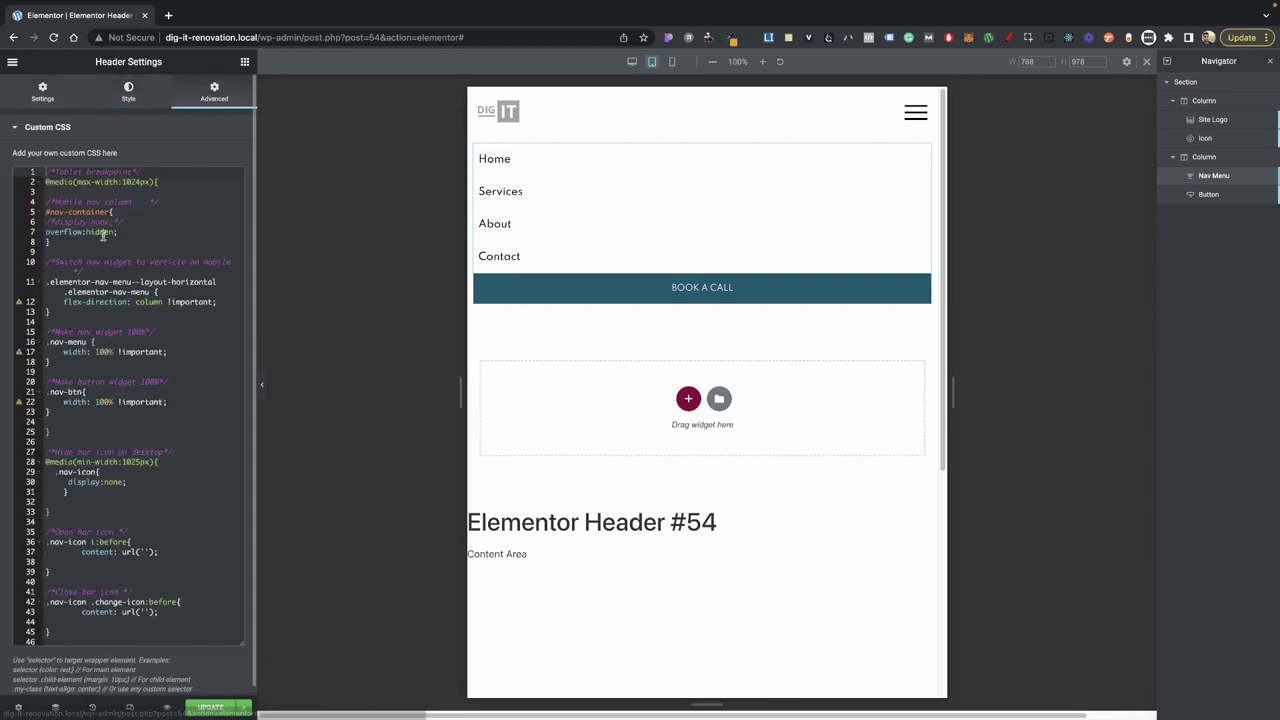
{"action": "left_click", "coordinate": [34, 221]}
{"action": "key", "text": "super+slash"}
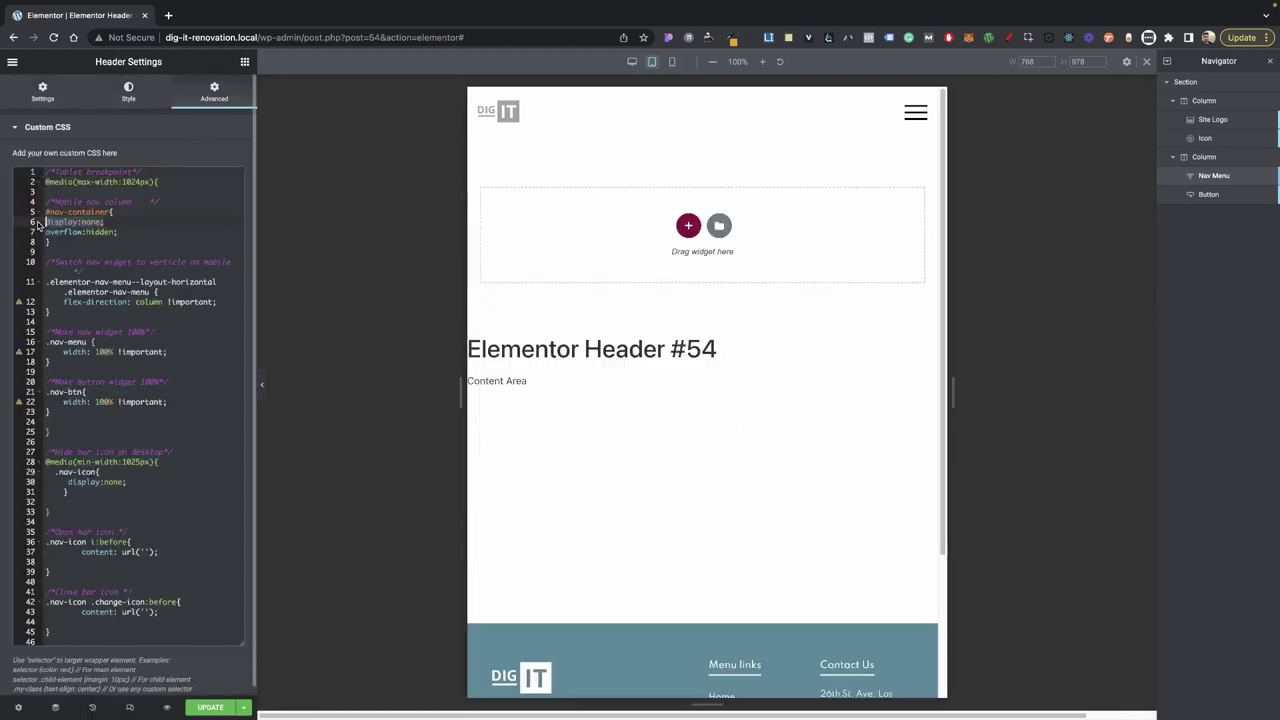
{"action": "key", "text": "super+s"}
{"action": "left_click", "coordinate": [11, 64]}
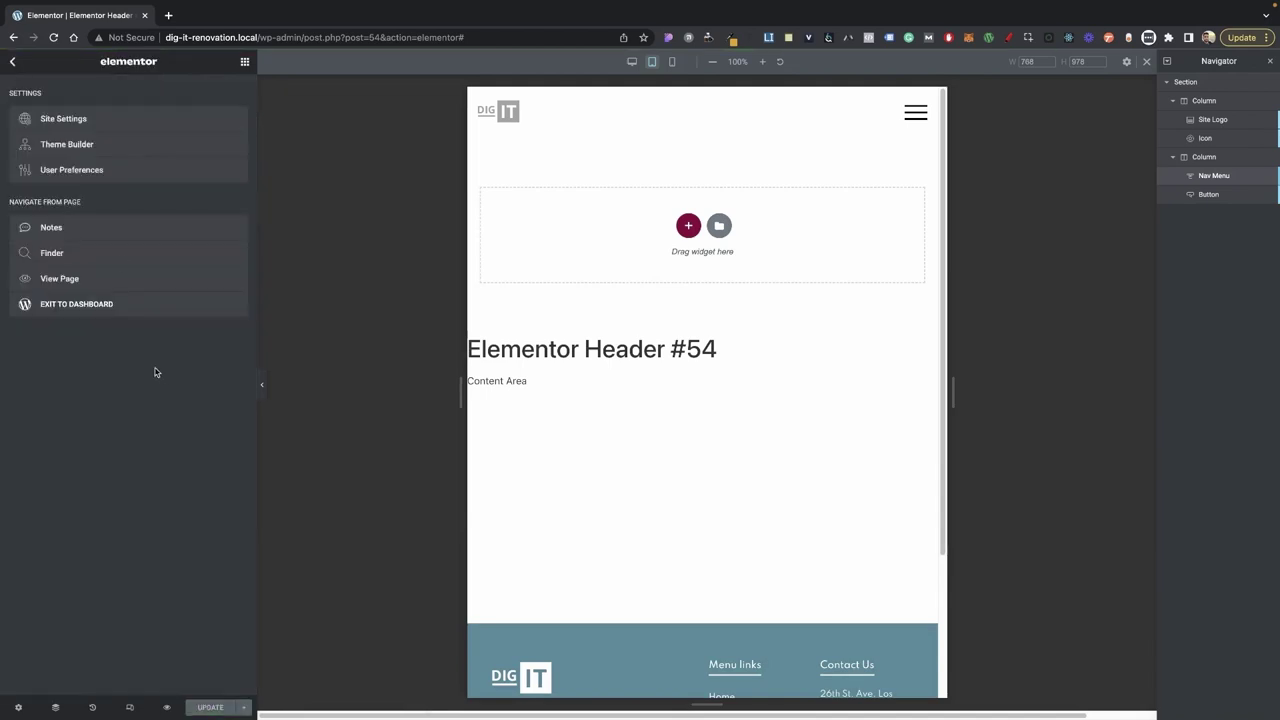
- Go to Elementor > Custom Code in the dashboard and add a new snippet
{"action": "left_click", "coordinate": [98, 315]}
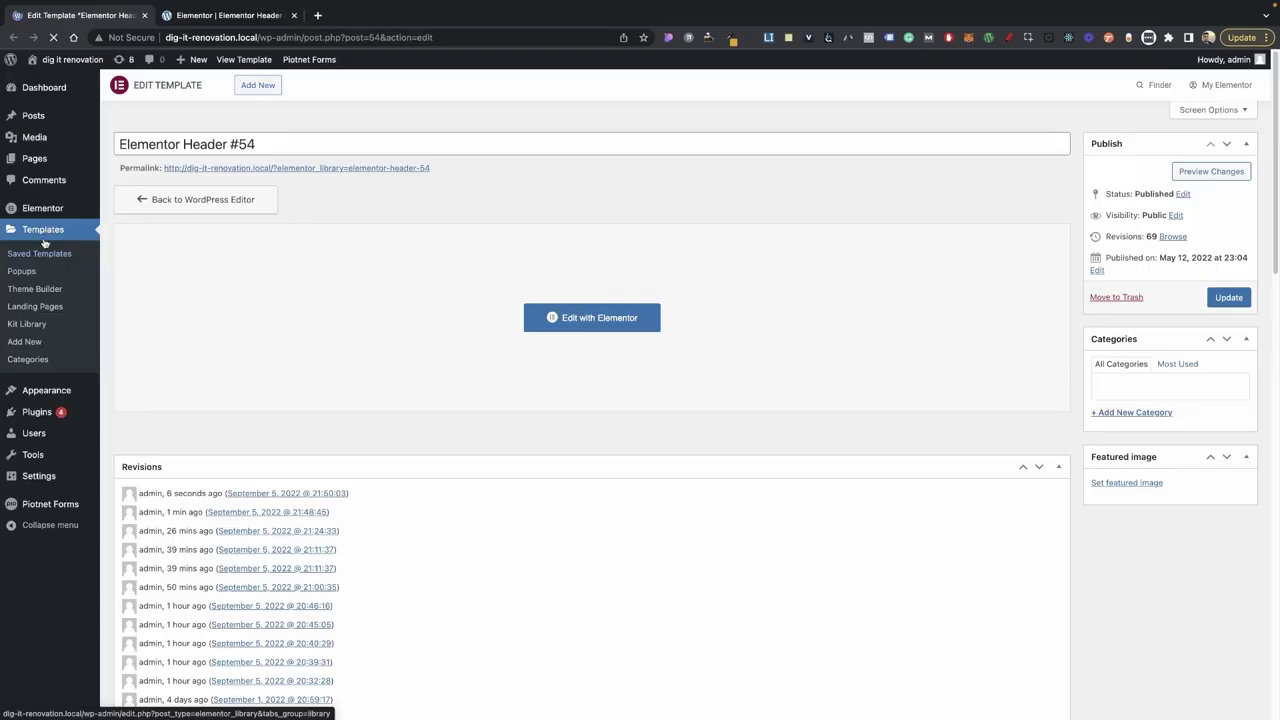
{"action": "mouse_move", "coordinate": [49, 211]}
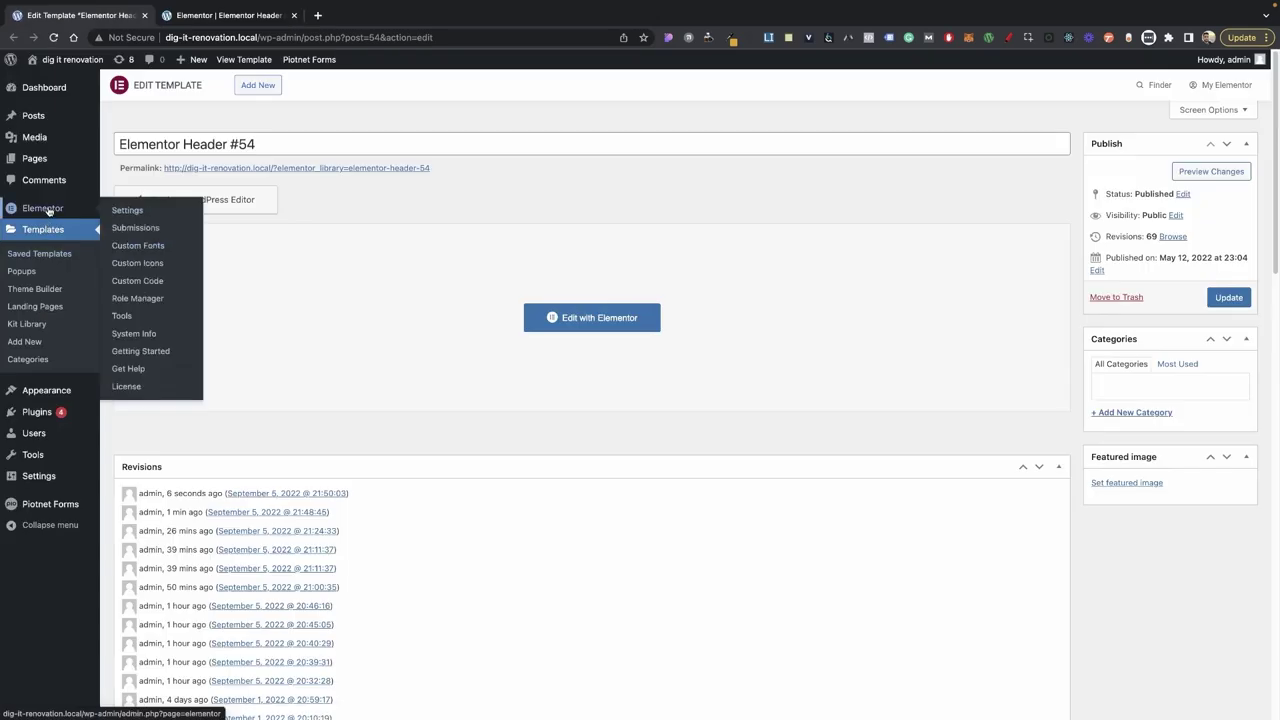
{"action": "left_click", "coordinate": [140, 281]}
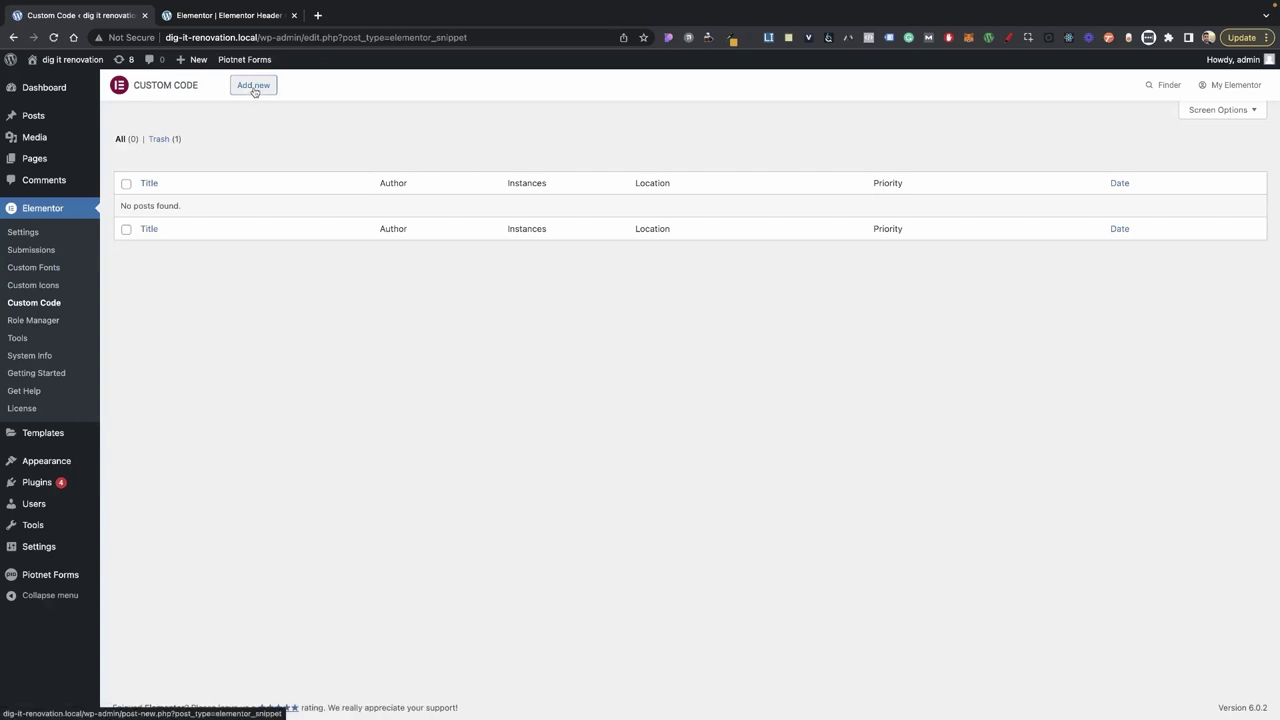
{"action": "left_click", "coordinate": [254, 88]}
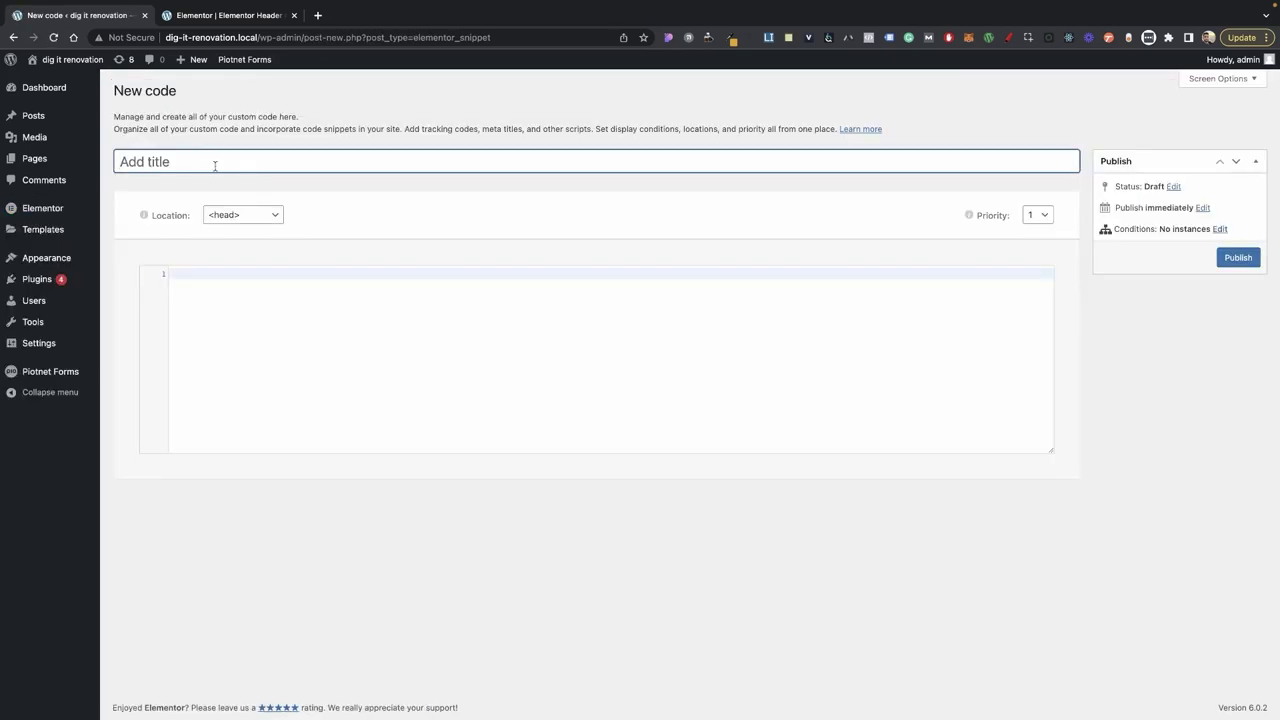
- Title the snippet 'Mobile Nav Menu', located at </body> - End with jQuery always loaded
{"action": "type", "text": "Mobile Nav Menu"}
{"action": "left_click", "coordinate": [243, 215]}
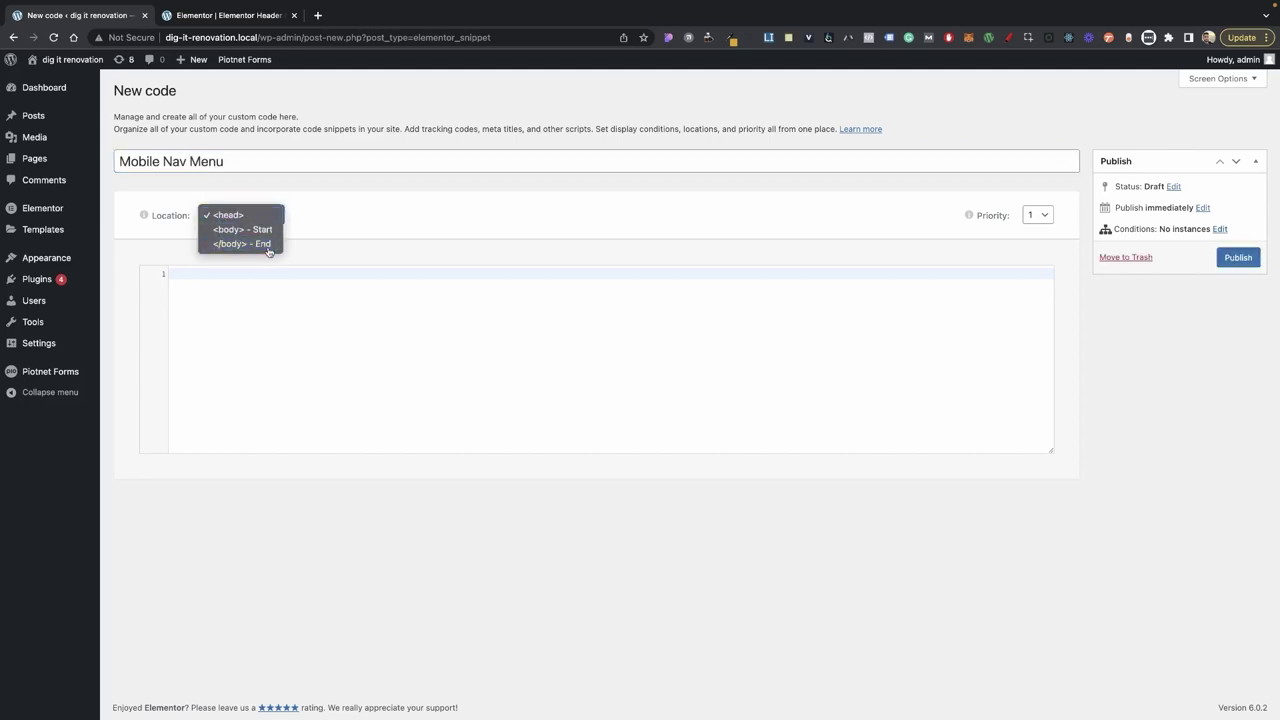
{"action": "left_click", "coordinate": [263, 246]}
{"action": "left_click", "coordinate": [314, 215]}
- Paste the jQuery menu toggle script, remove the blank line, and publish
{"action": "left_click", "coordinate": [301, 287]}
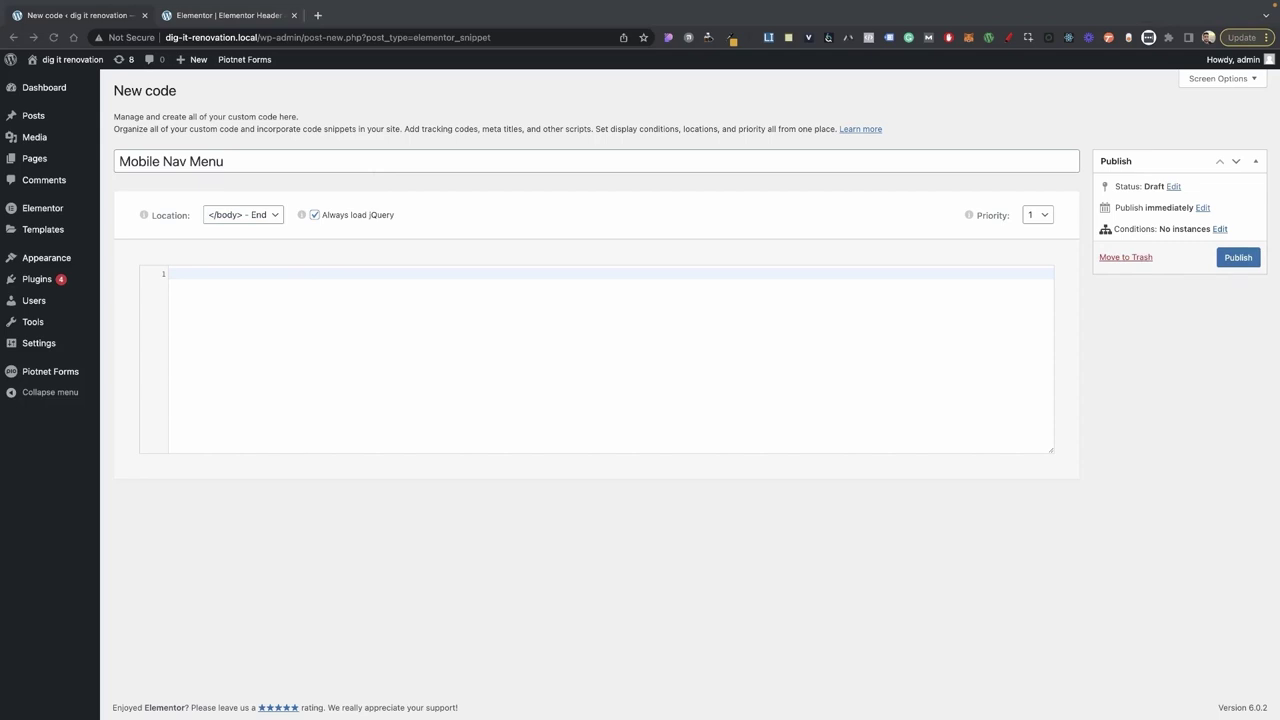
{"action": "left_click", "coordinate": [298, 273]}
{"action": "type", "text": "<script>  //  Toggle mobile menu & change icon on click   jQuery(function() {   jQuery('.nav-icon').click(function(){            jQuery('#nav-container').slideToggle(200);                 jQuery('.nav-icon i').toggleClass('change-icon');   });  //  Close mobile menu on screen size jQuery(window).on('resize', function(){     let win = jQuery(this);       if(win.width() > 1024){         jQuery('#nav-container').show();     } else {       jQuery('#nav-container').hide();     }   }); }); </script>"}
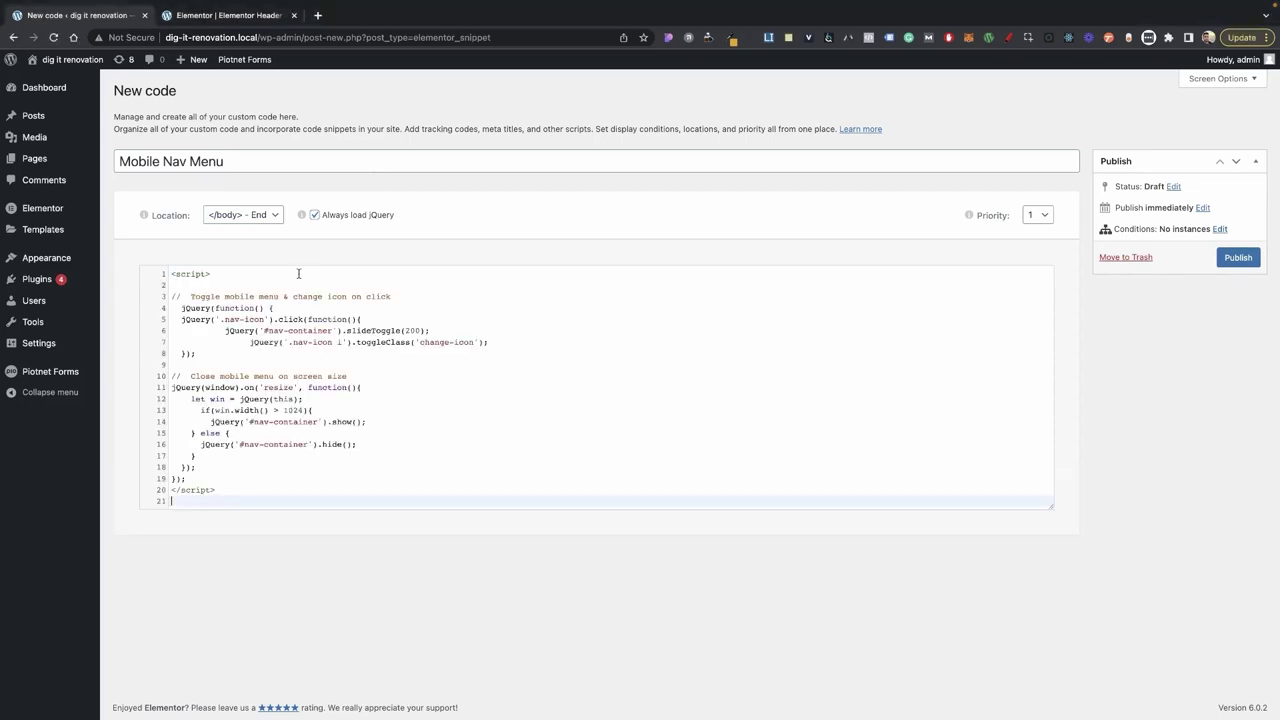
{"action": "left_click", "coordinate": [211, 287]}
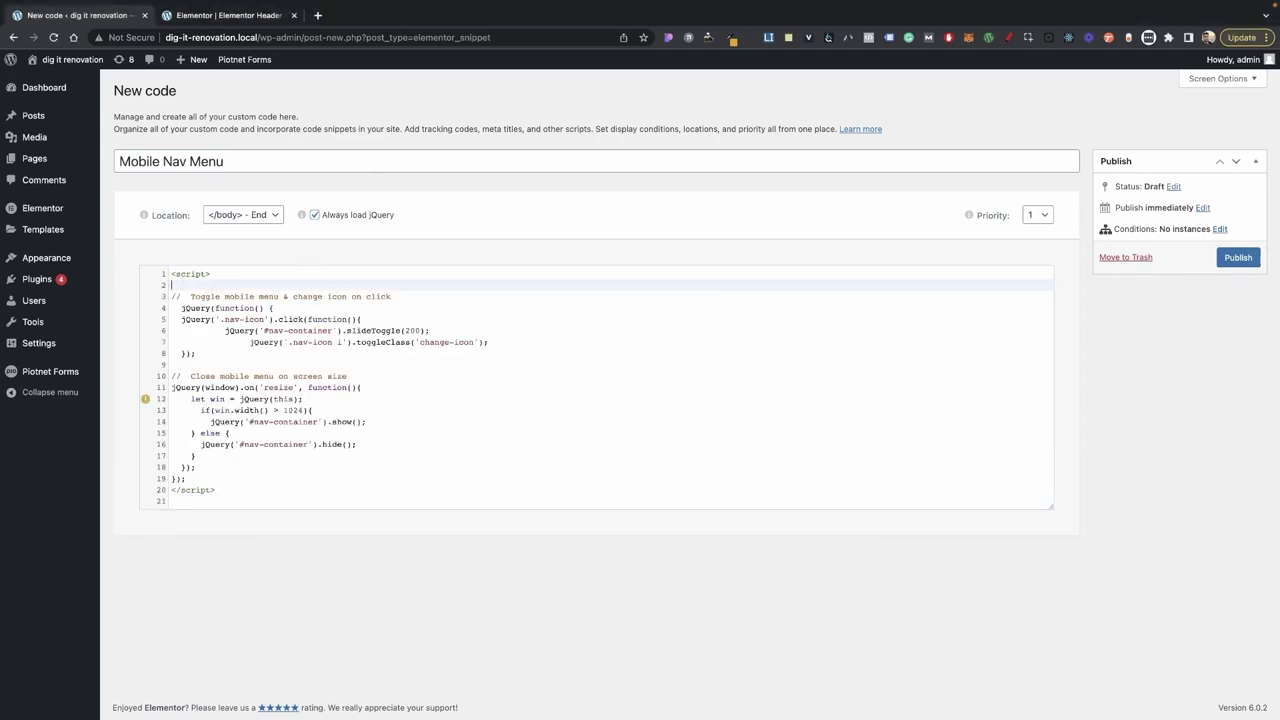
{"action": "key", "text": "BackSpace"}
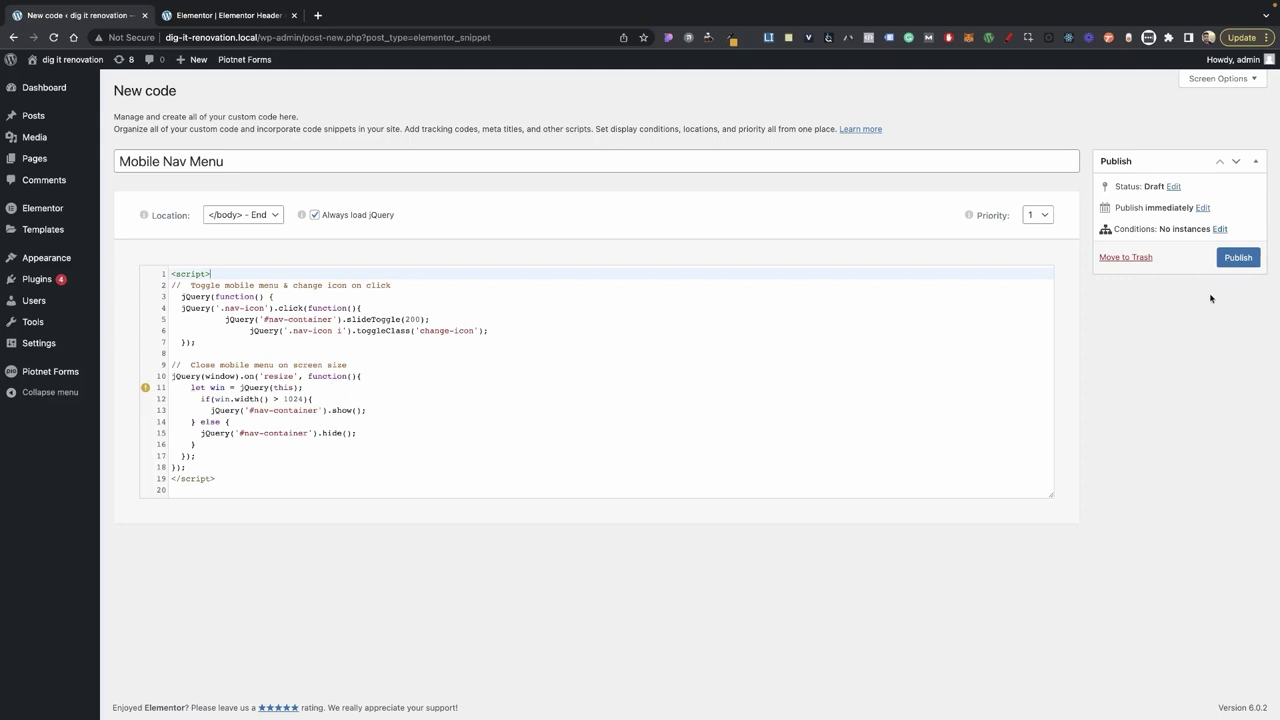
{"action": "left_click", "coordinate": [1238, 258]}
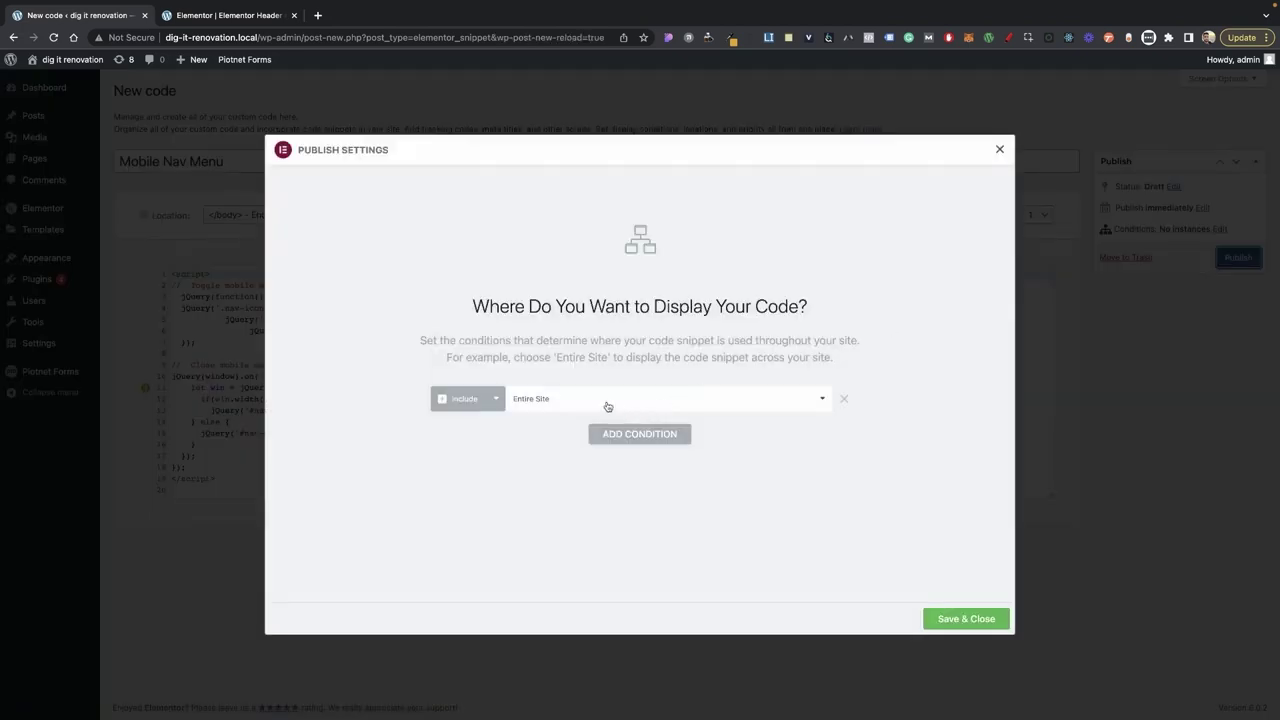